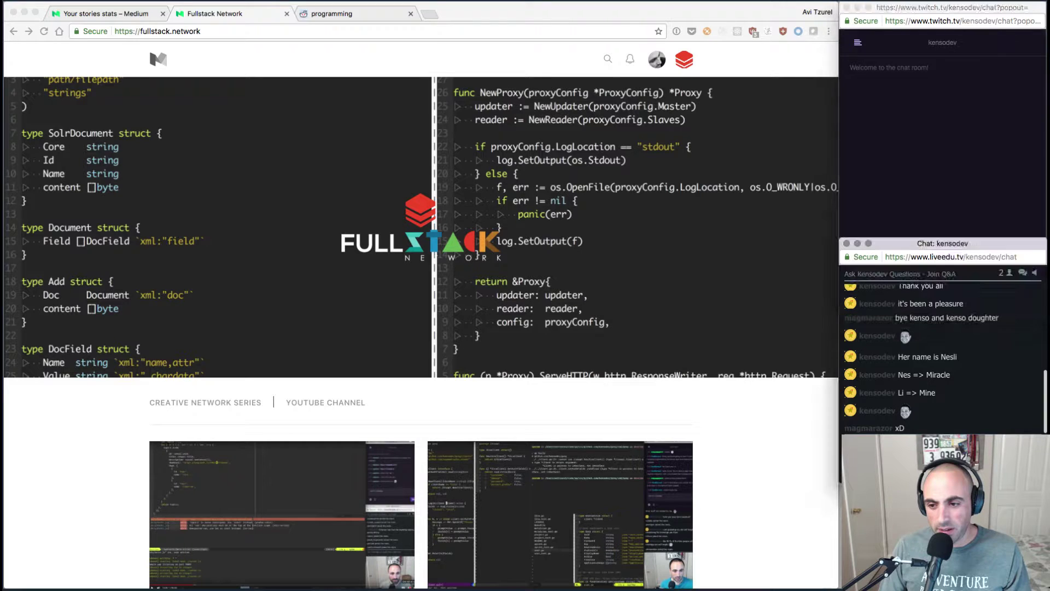
Reload the LiveEdu chat pop-up window
right_click(931, 331)
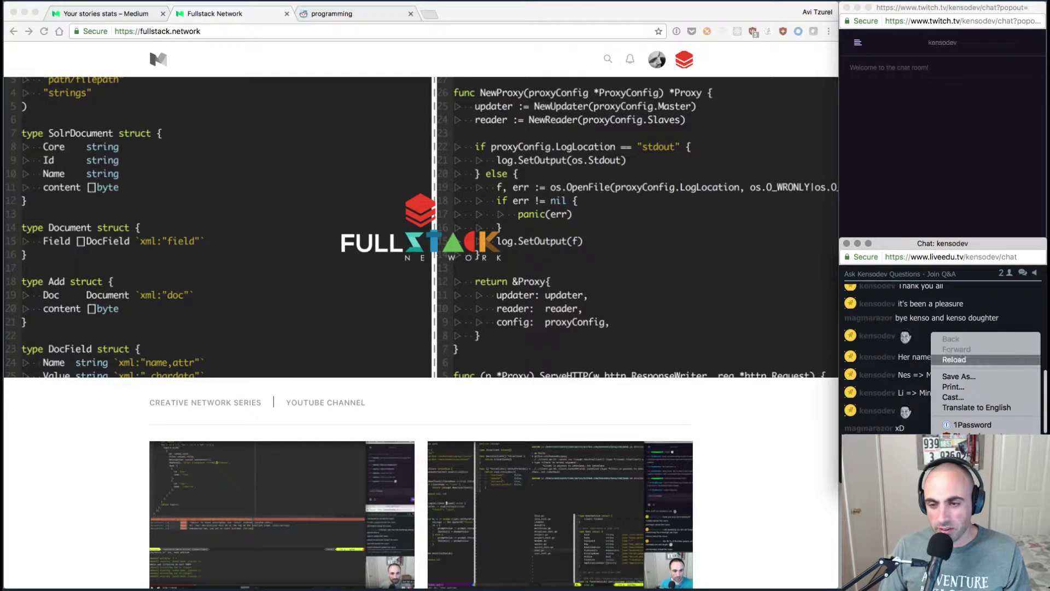
left_click(955, 360)
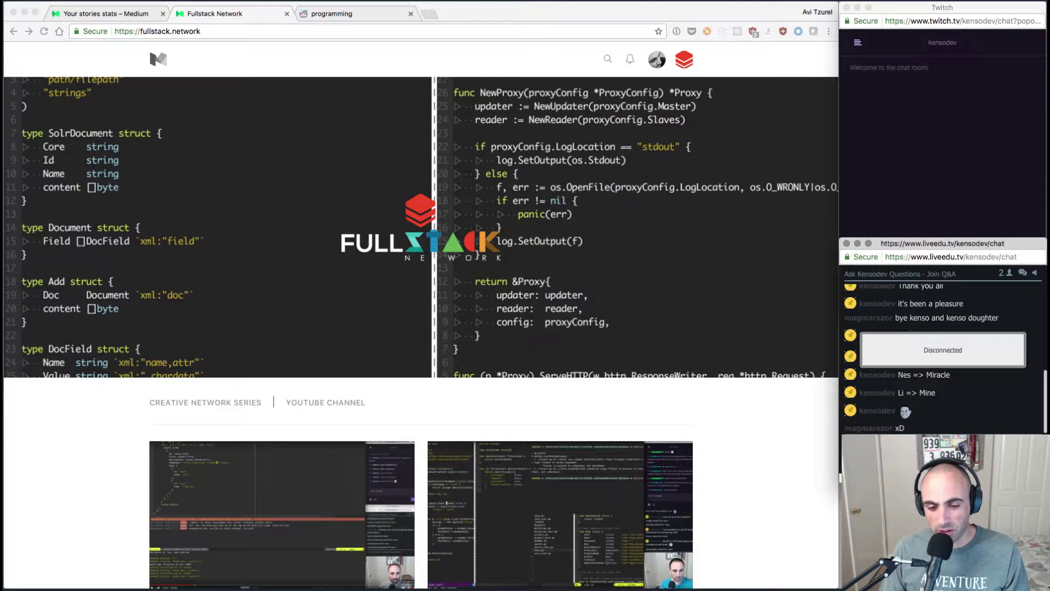
Look over the featured and latest posts on the Fullstack Network home page
scroll(478, 253, "down", 5)
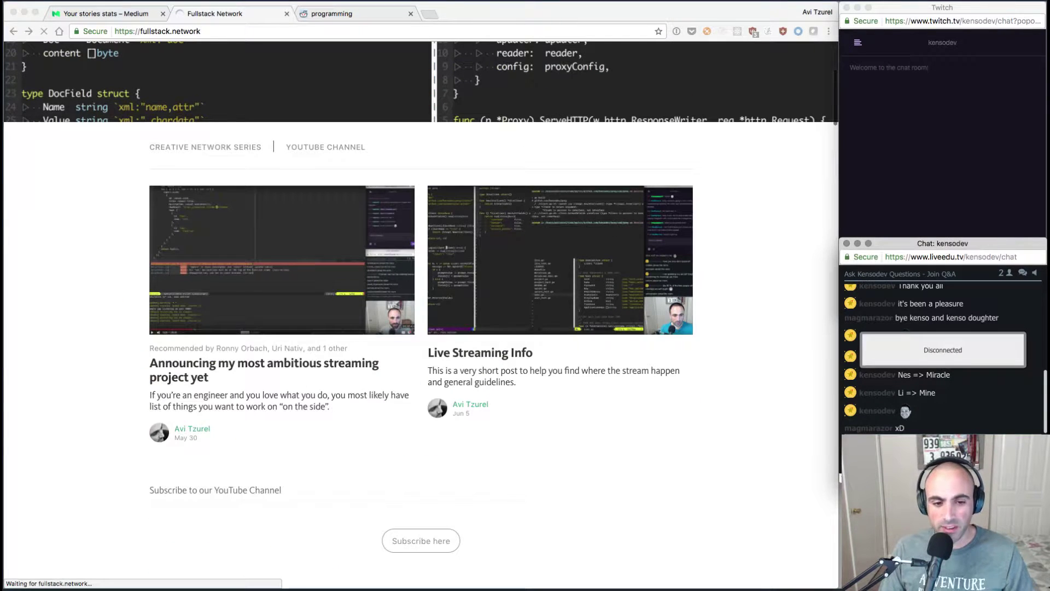
scroll(422, 307, "down", 5)
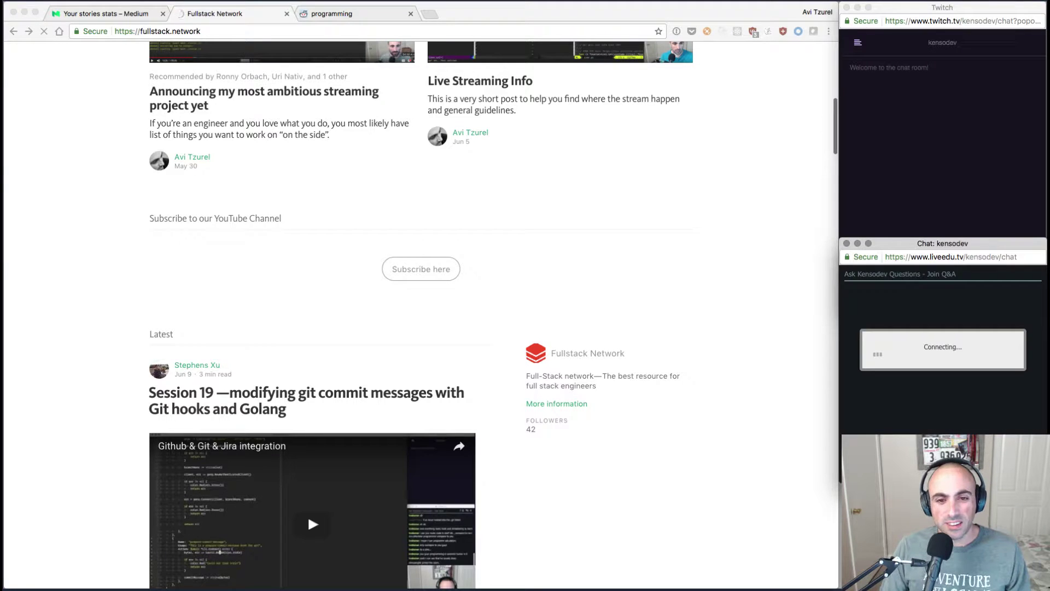
scroll(307, 514, "up", 7)
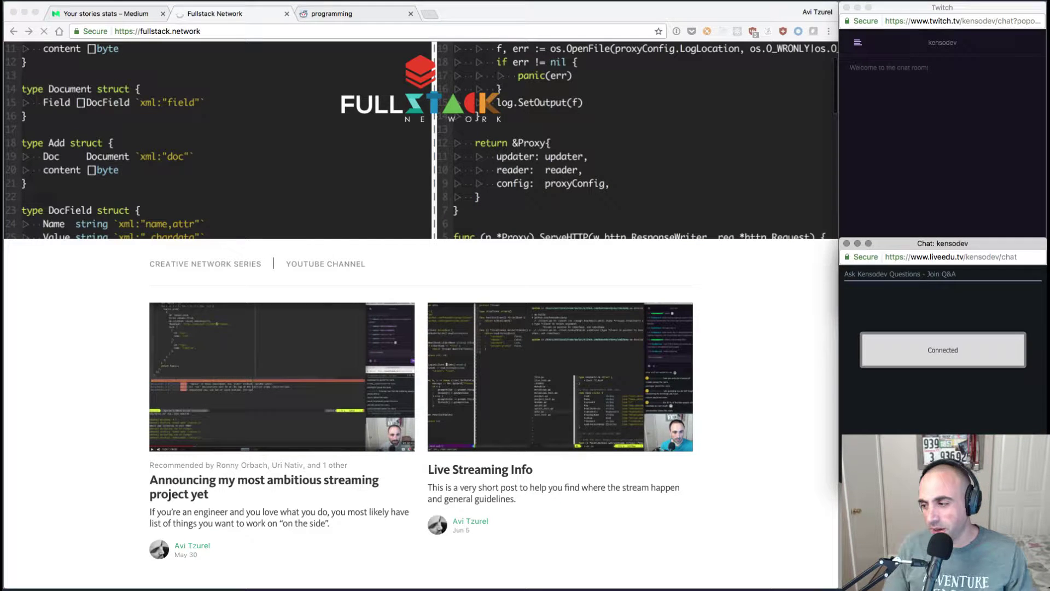
scroll(421, 328, "up", 3)
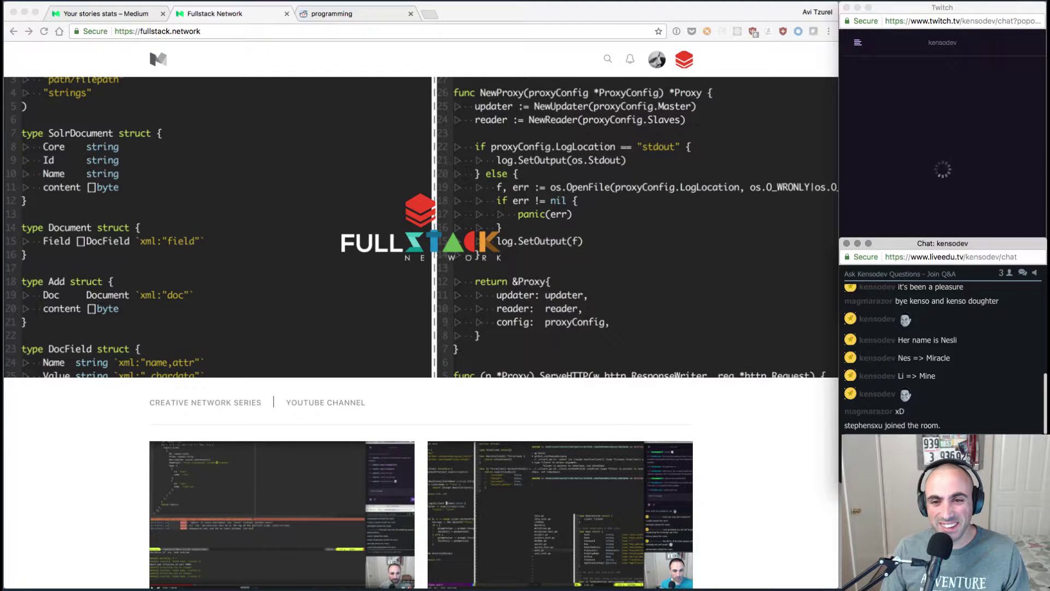
scroll(421, 328, "down", 1)
scroll(422, 328, "up", 1)
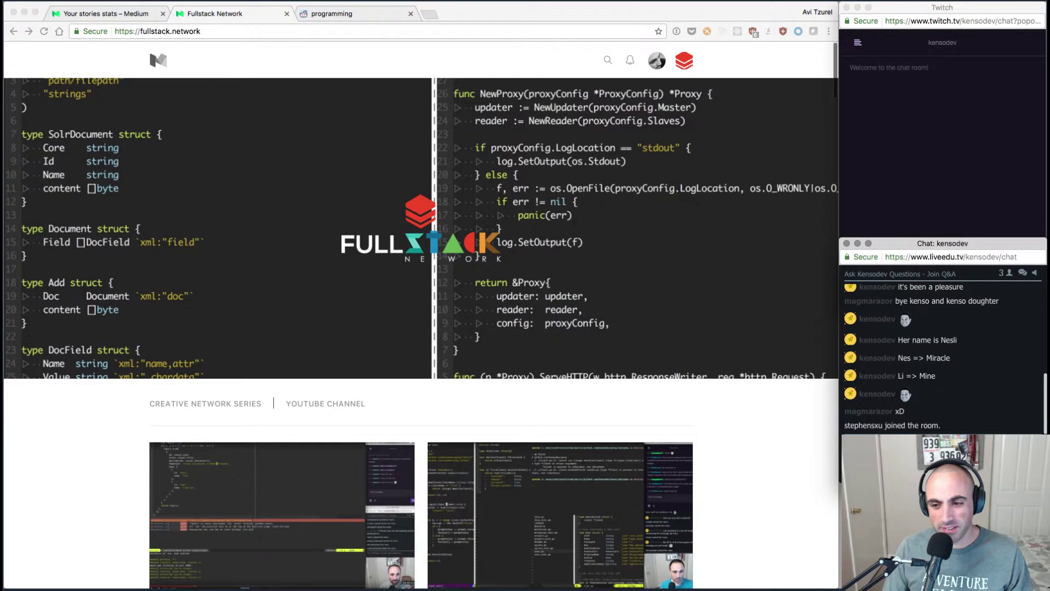
scroll(421, 219, "up", 1)
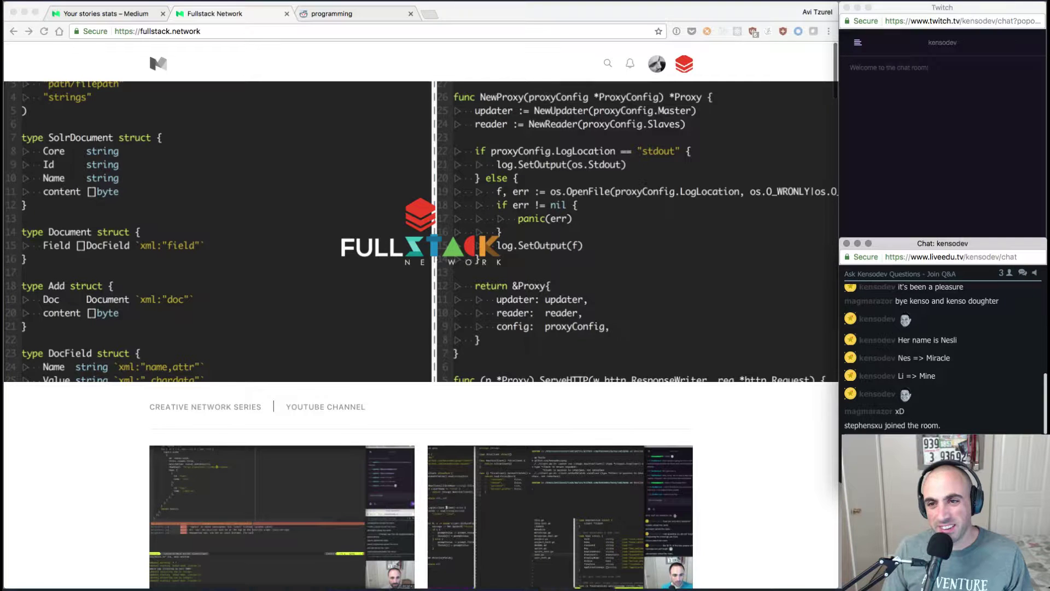
scroll(421, 219, "down", 1)
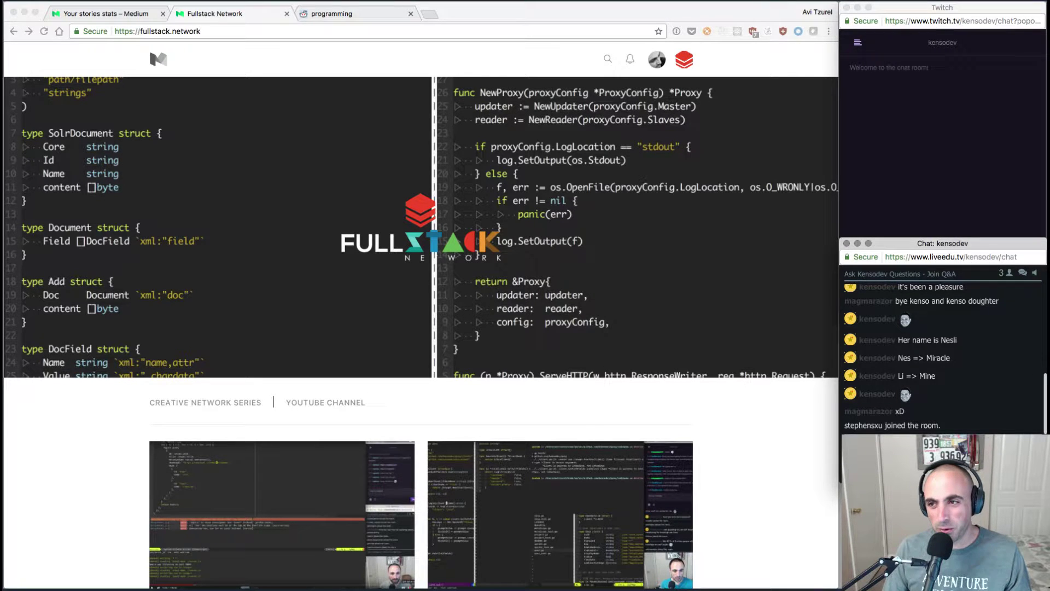
Quit the background utility that offers settings synchronization and firmware updates
left_click(869, 1)
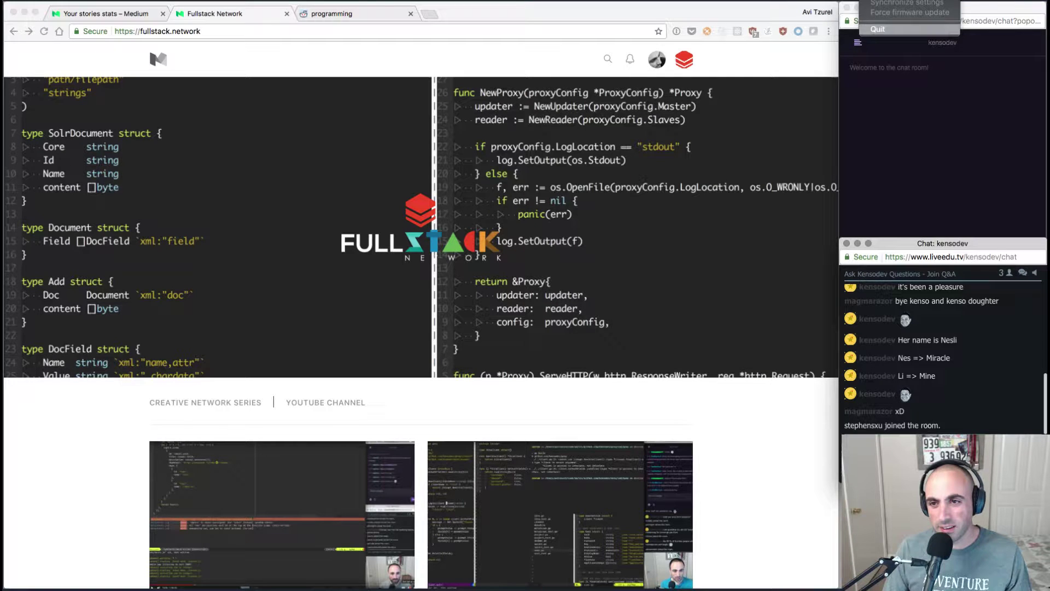
left_click(878, 29)
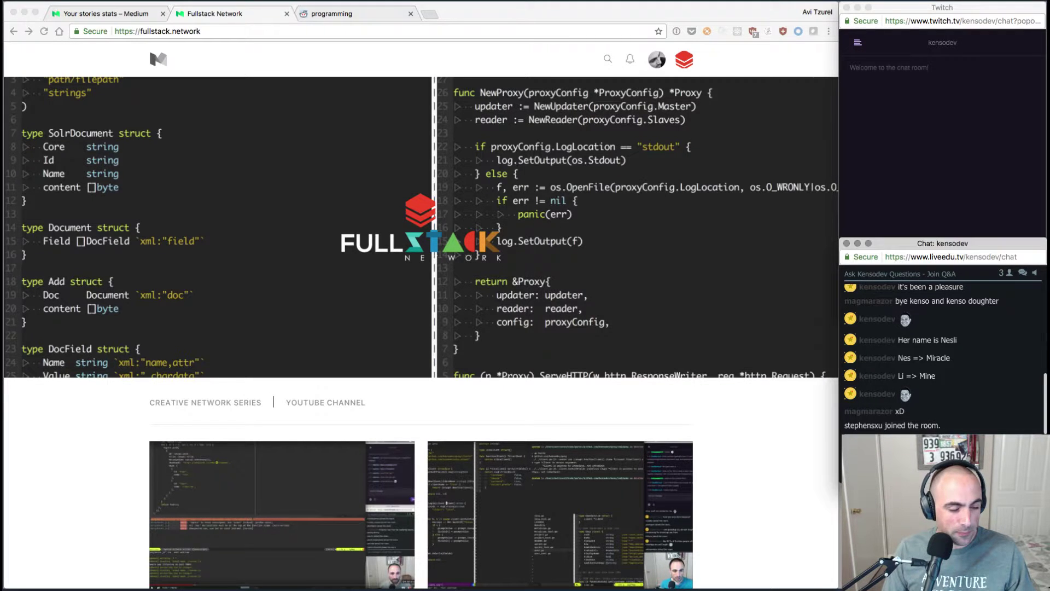
Open the github.com/kensodev/gong repository and move its page into the main browser window as a tab
key("Return")
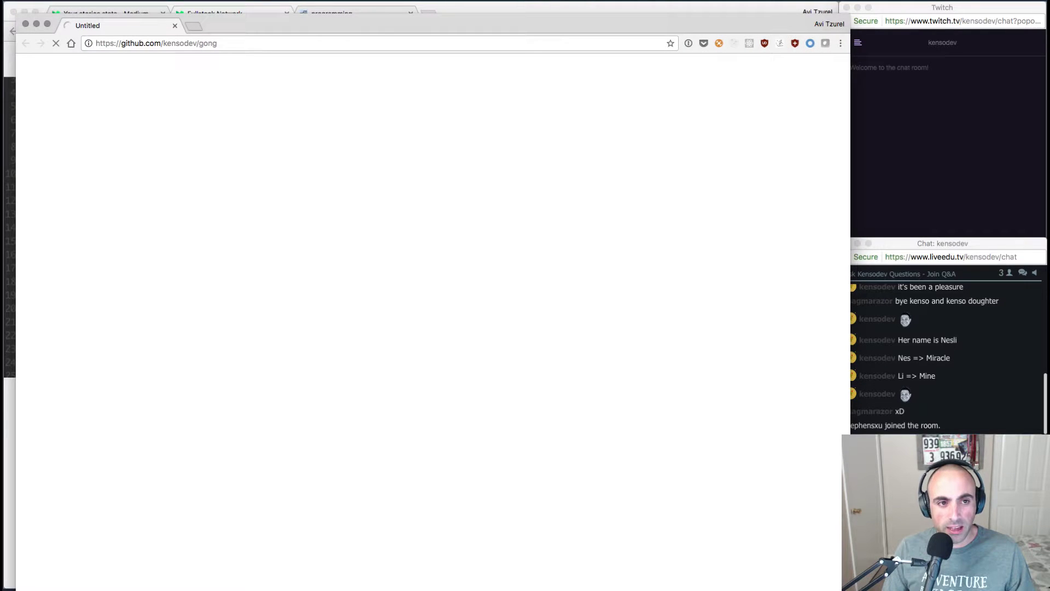
left_click_drag(109, 26, 424, 13)
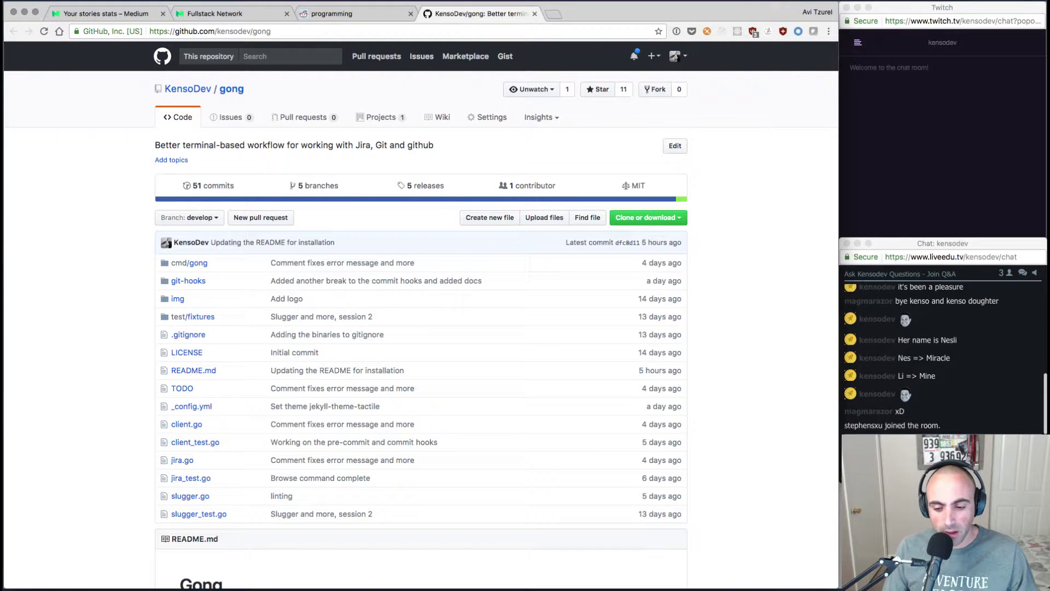
Insert the "Live streaming in ~10min" entry from the clipboard history
key("super+Tab")
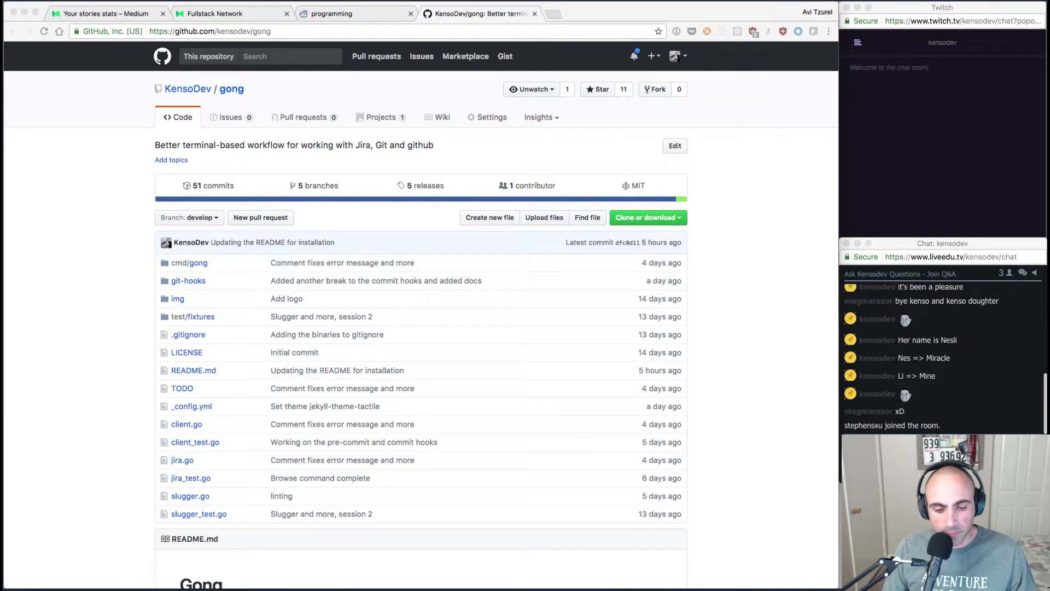
scroll(422, 315, "down", 1)
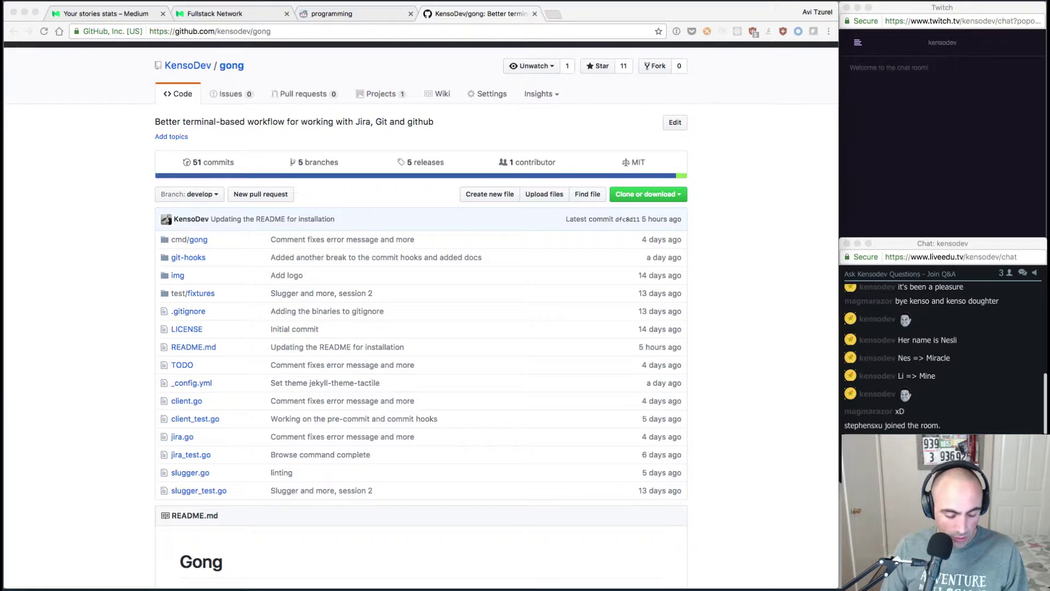
key("super+alt+c")
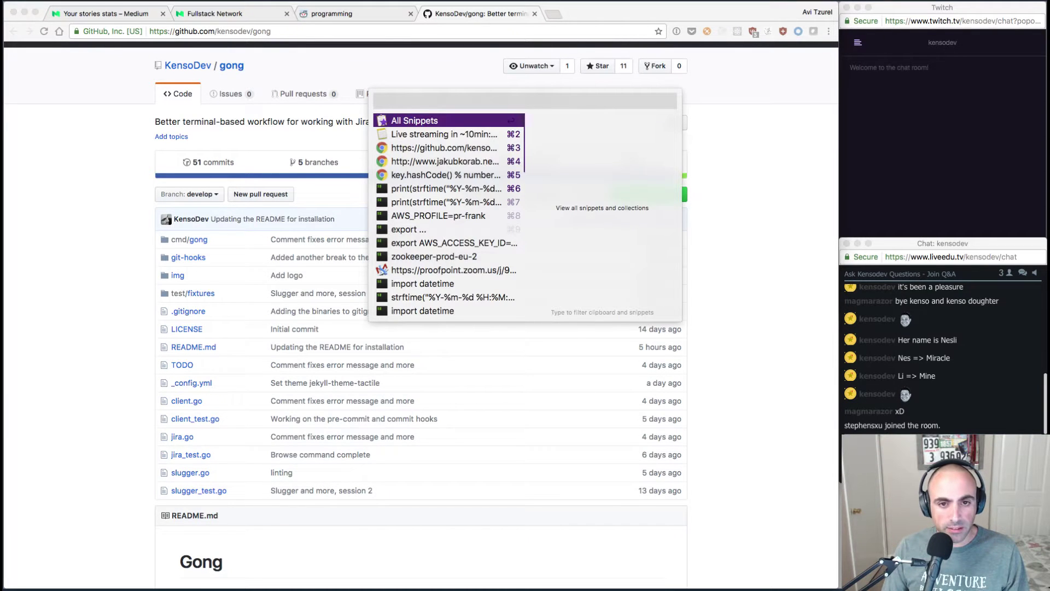
key("Down")
key("Down")
key("Down")
key("Up")
key("Up")
key("Return")
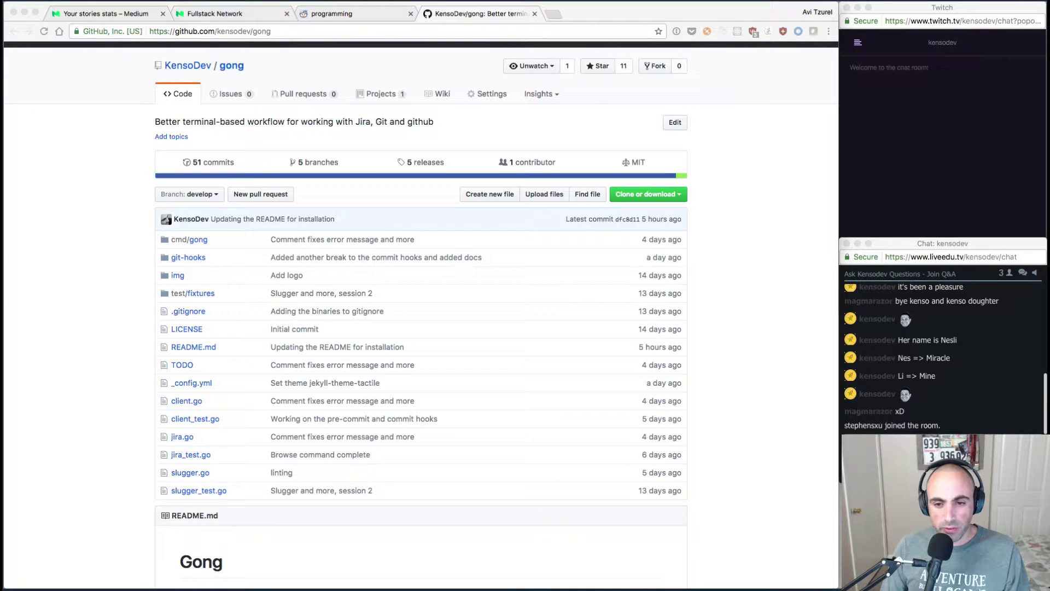
Read through the gong repository's README, covering installation, login, starting issues, comments, commit hooks and upcoming features
scroll(421, 312, "down", 20)
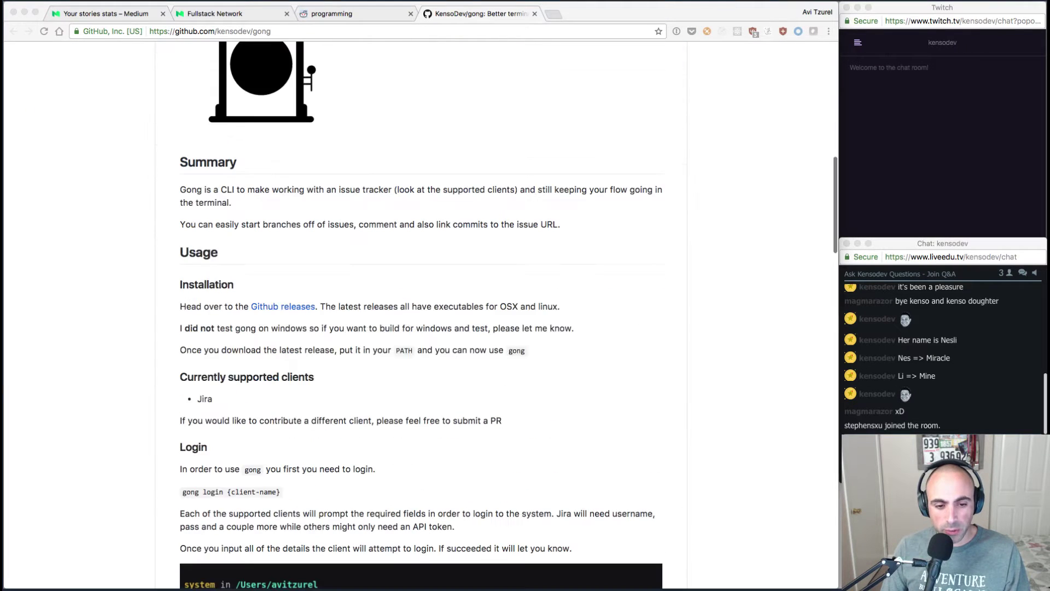
scroll(421, 312, "down", 20)
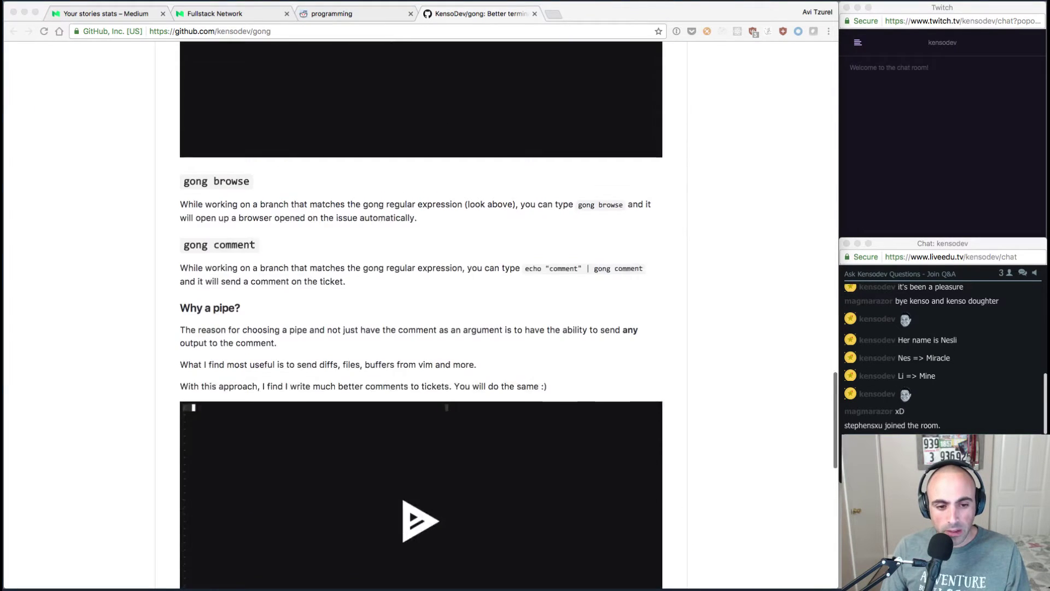
scroll(421, 312, "up", 20)
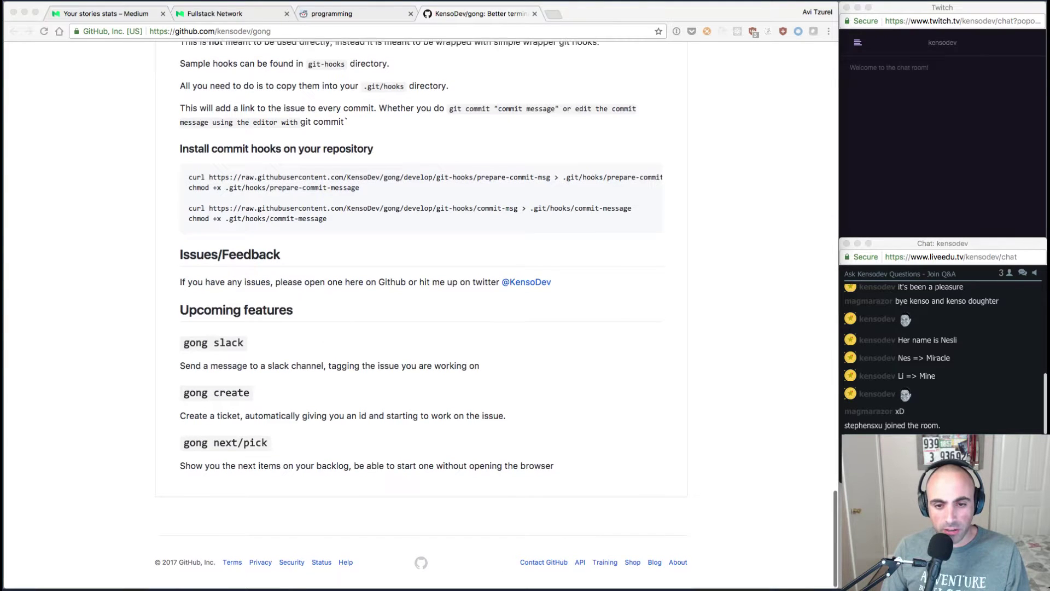
scroll(421, 312, "up", 6)
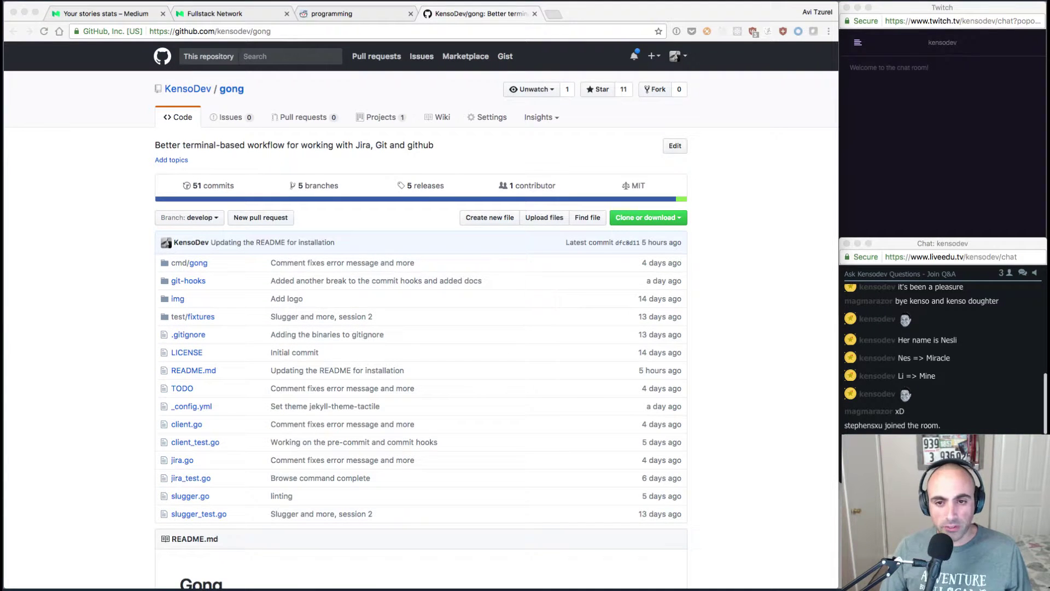
scroll(422, 312, "down", 10)
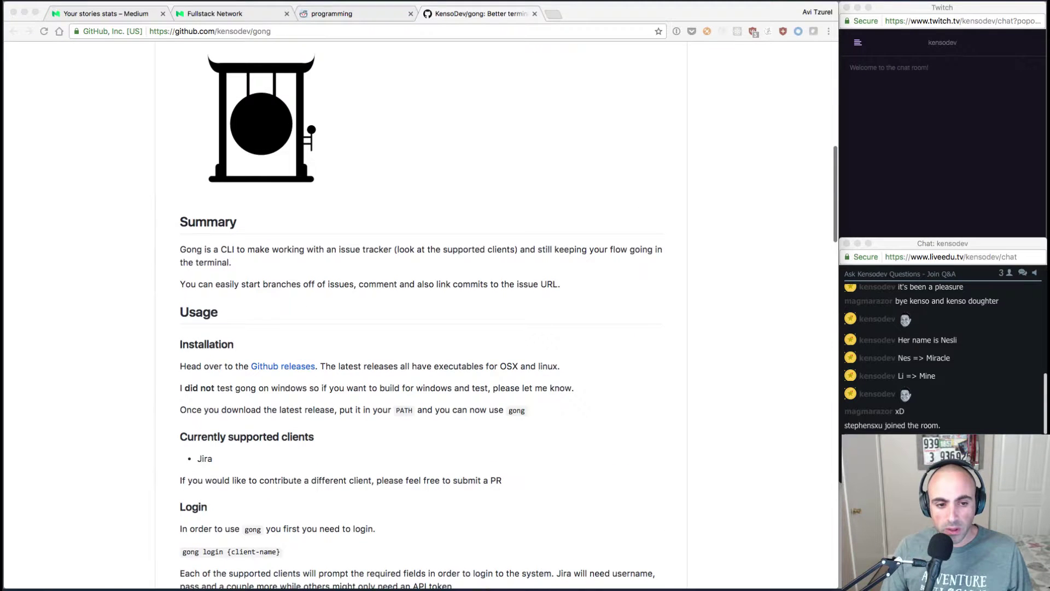
scroll(421, 312, "down", 3)
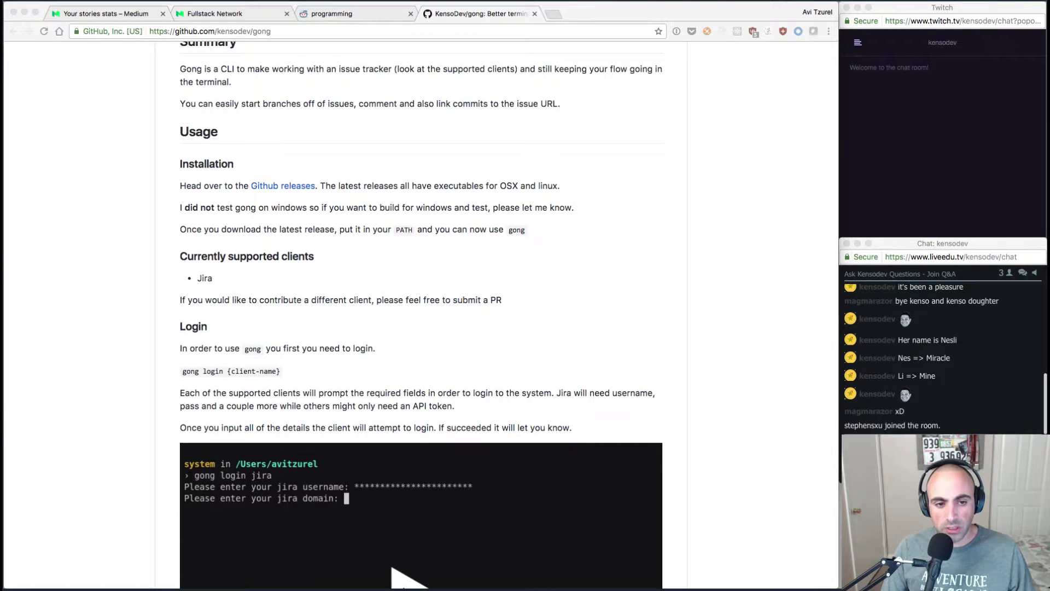
scroll(421, 312, "down", 2)
scroll(421, 312, "down", 4)
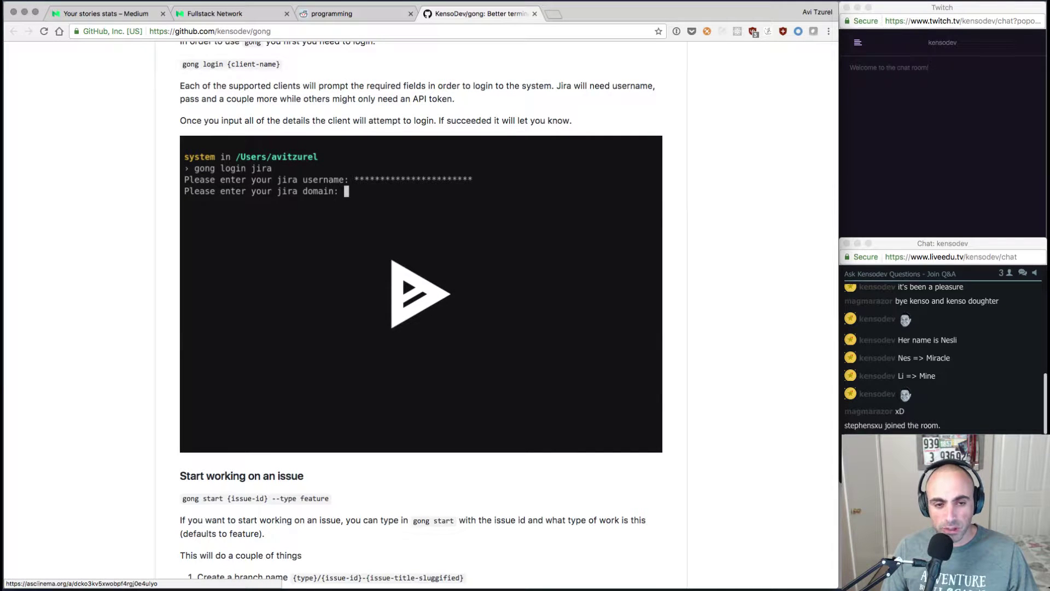
scroll(422, 312, "down", 10)
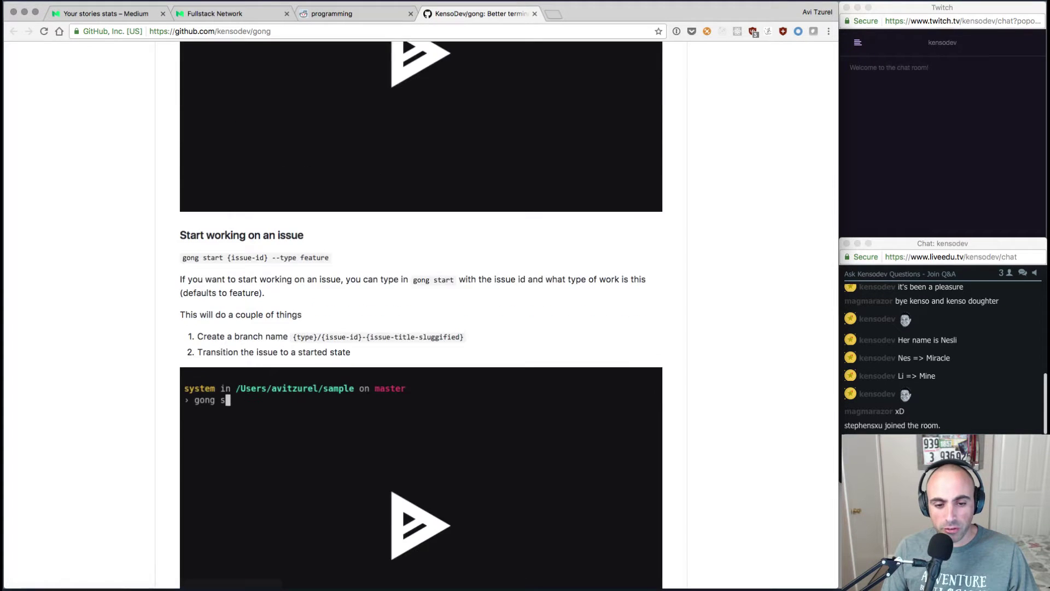
scroll(421, 310, "down", 15)
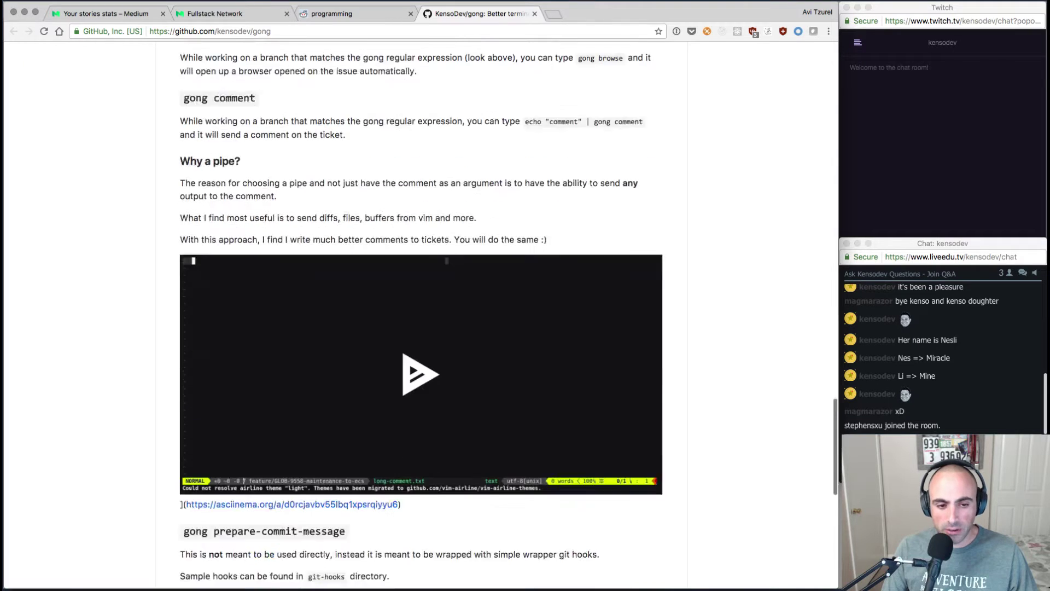
scroll(421, 309, "up", 20)
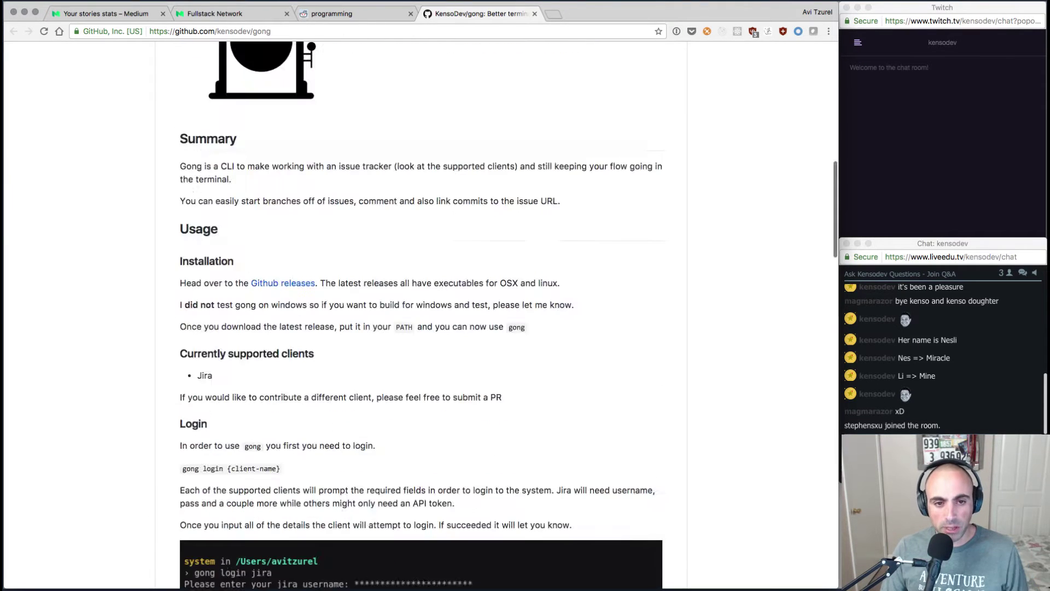
Open the gong project site at kensodev.github.io/gong in a new tab and look over its documentation
key("super+t")
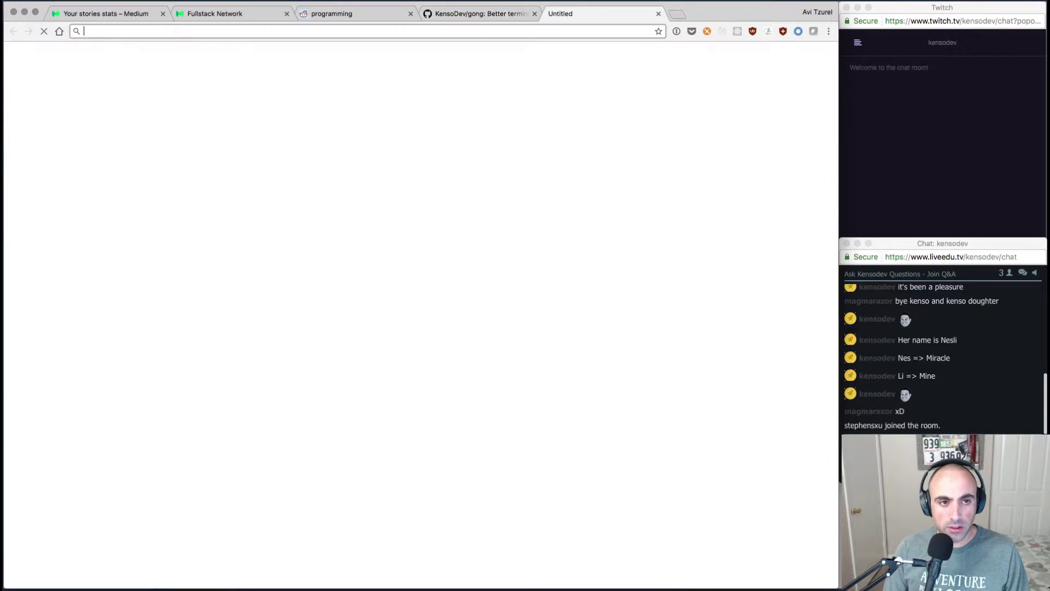
type("github.com")
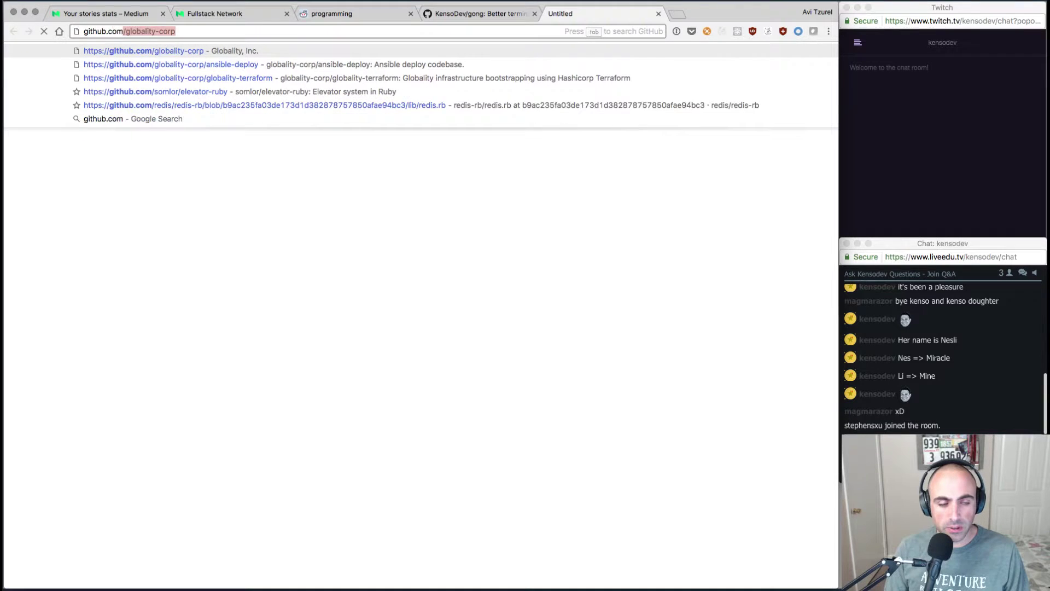
key("super+a")
type("kensodev.")
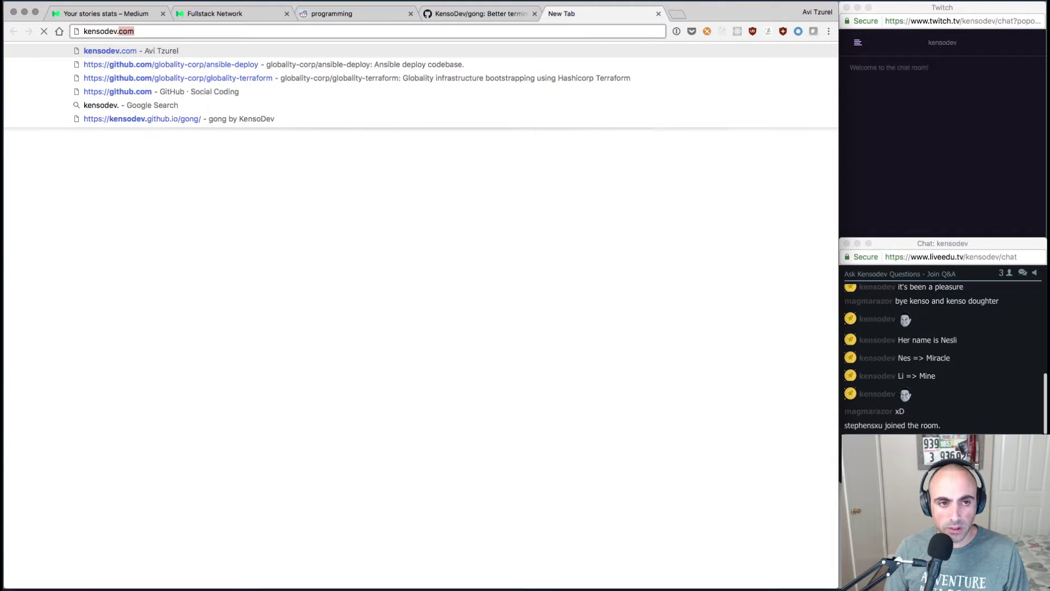
type("github.io/")
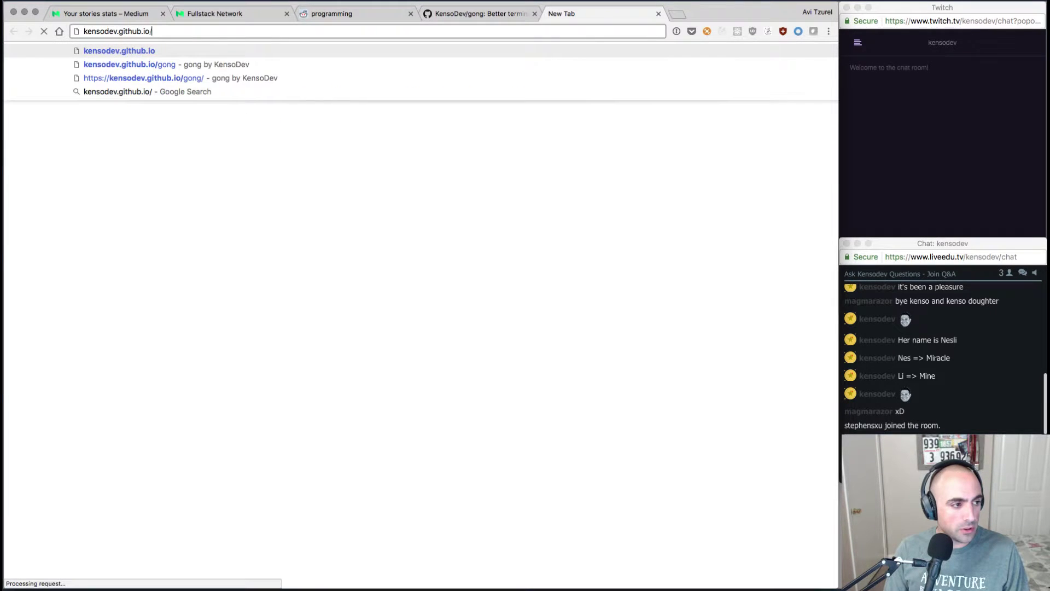
type("gong")
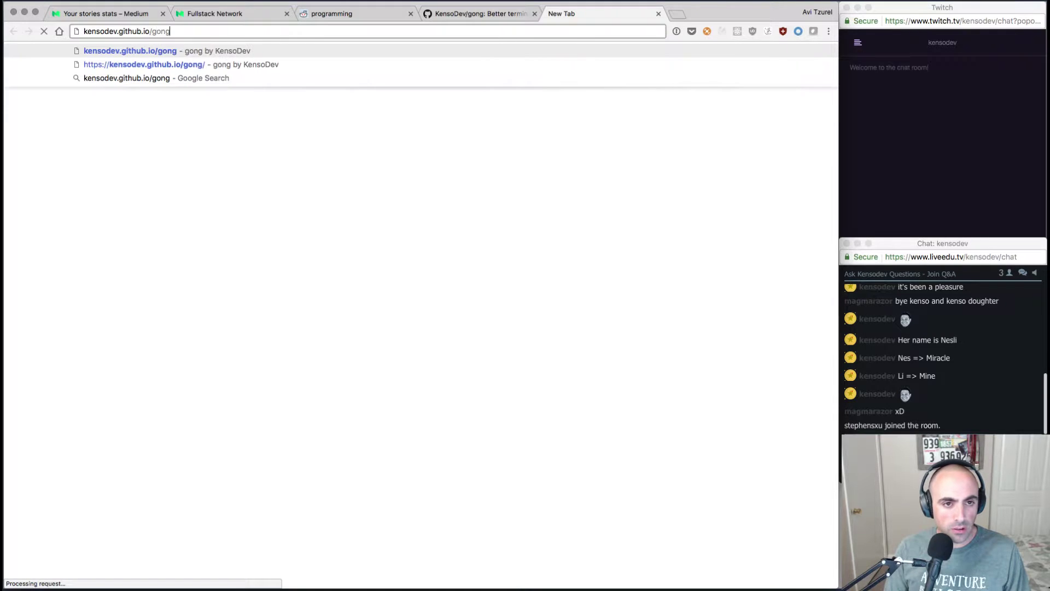
key("Return")
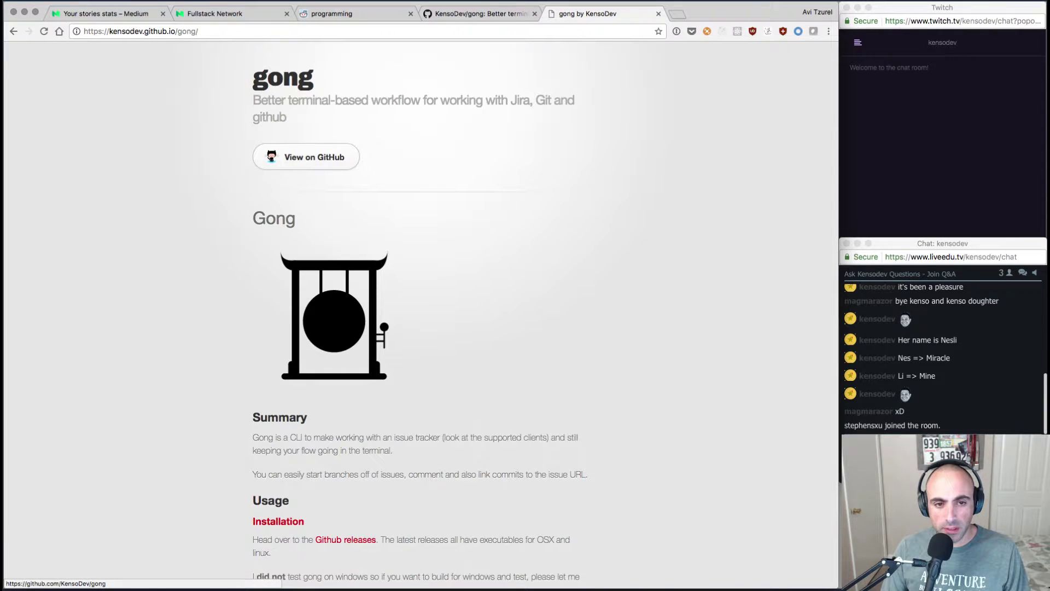
scroll(421, 306, "down", 6)
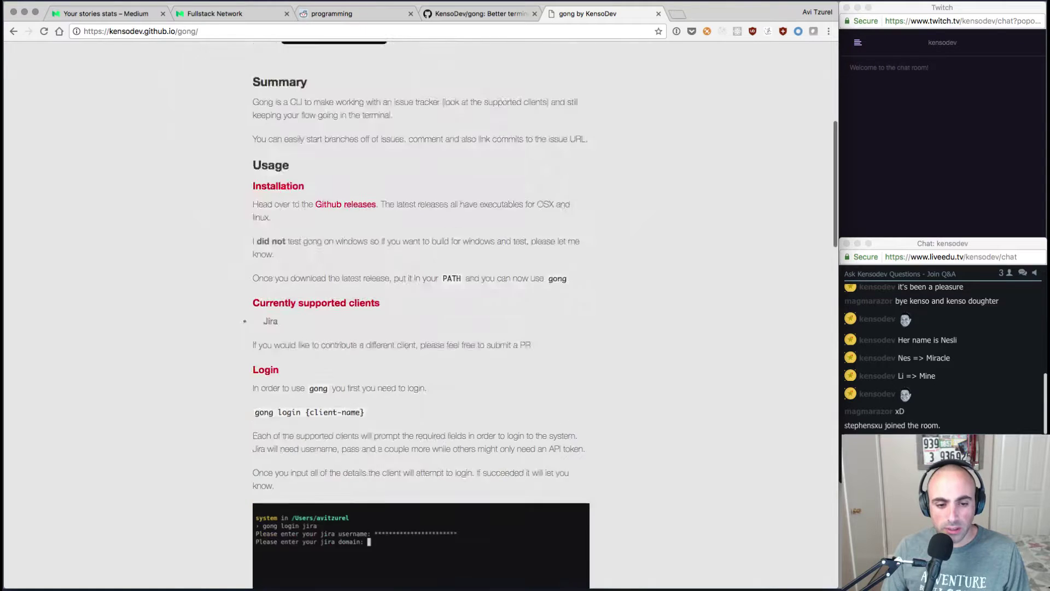
scroll(420, 307, "down", 9)
scroll(420, 306, "up", 13)
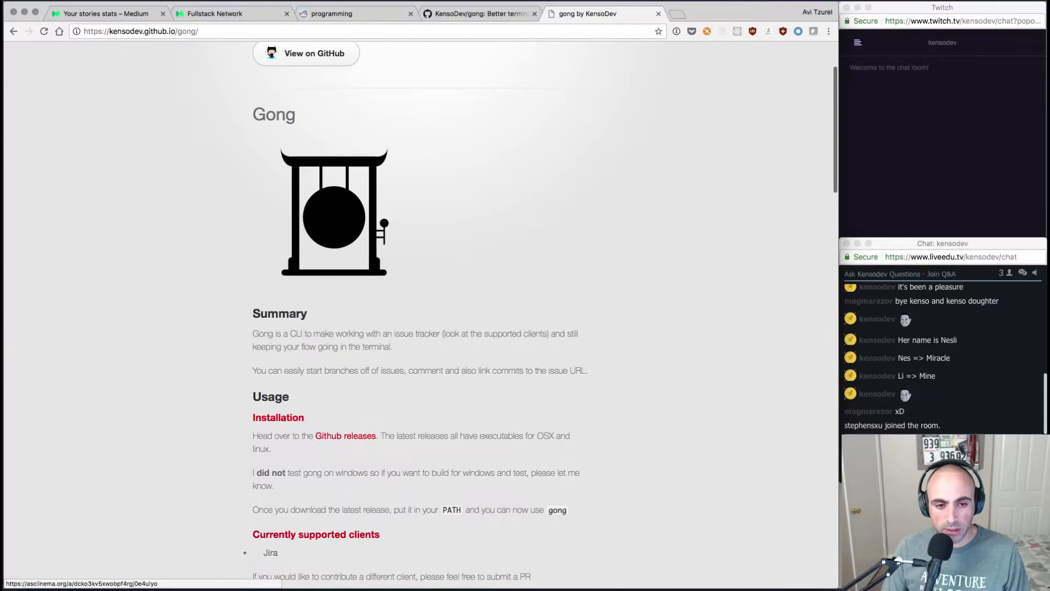
Skim the rest of the gong project site, follow its link to the GitHub repository, and return to the original repository tab
scroll(421, 315, "down", 3)
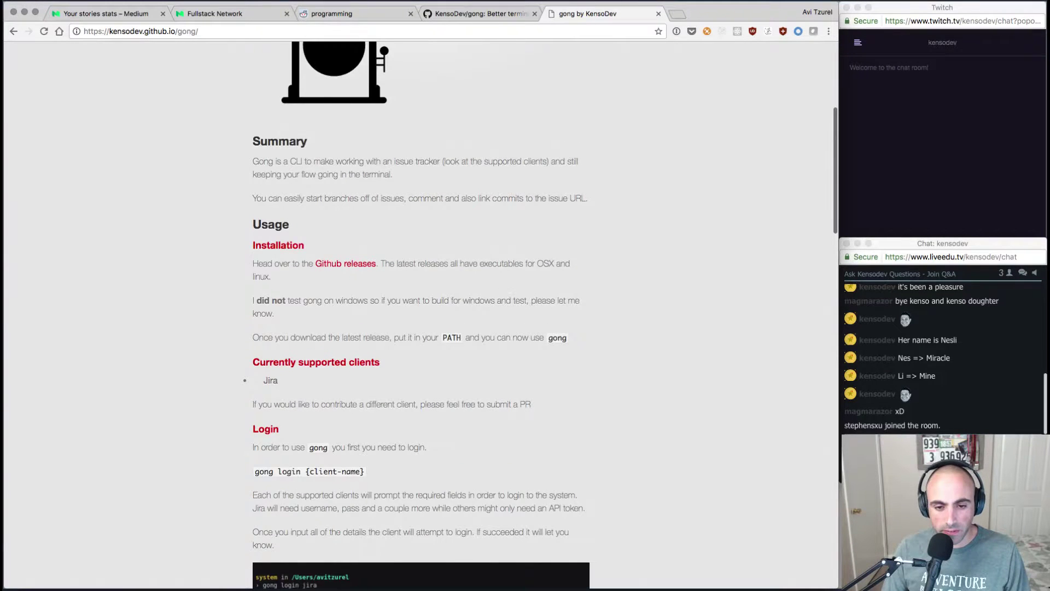
scroll(420, 315, "down", 20)
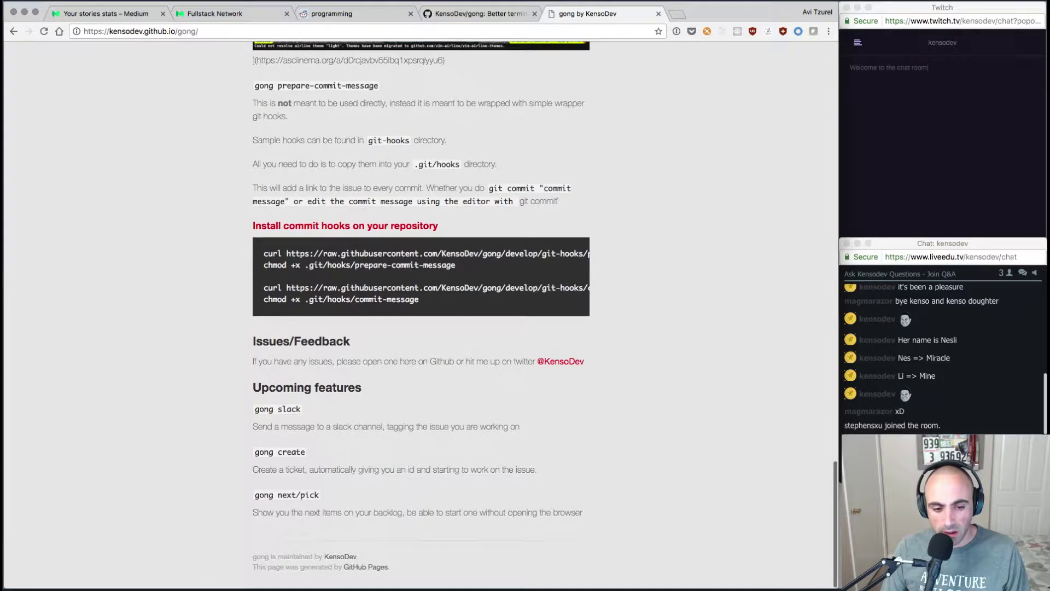
scroll(420, 315, "up", 20)
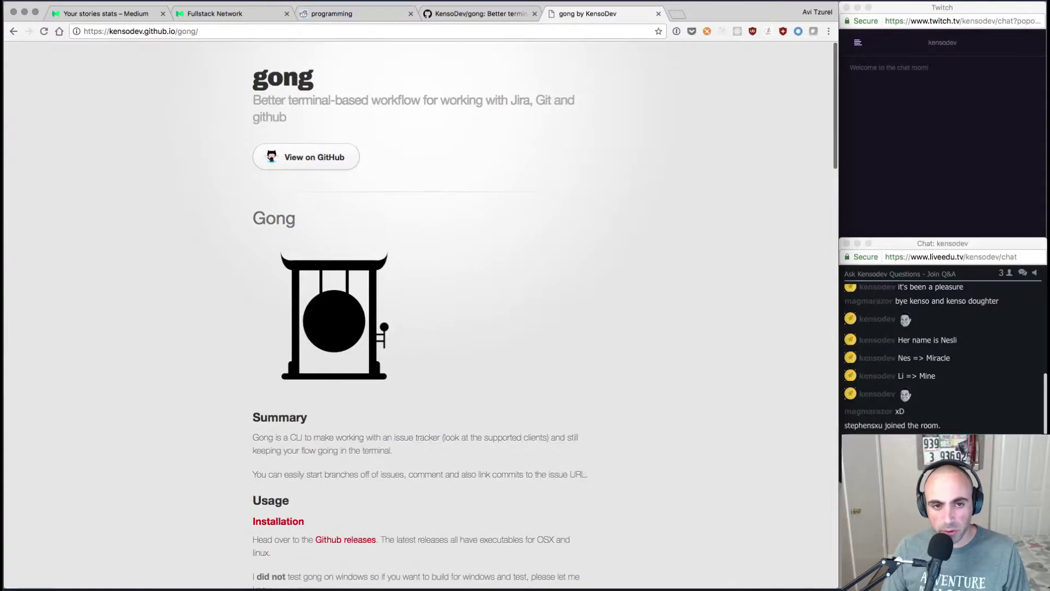
left_click(306, 157)
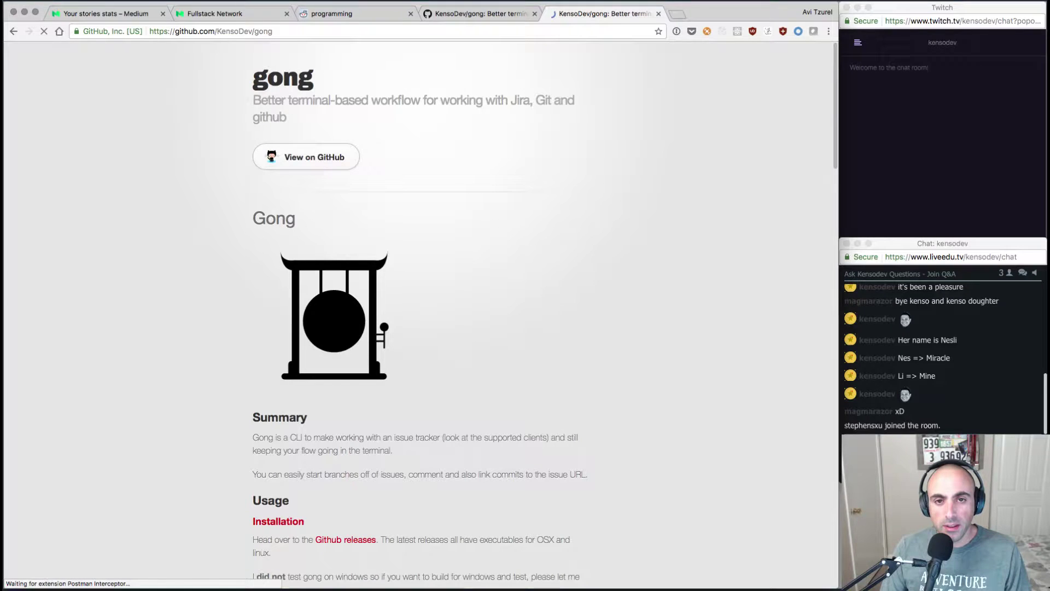
key("ctrl+shift+Tab")
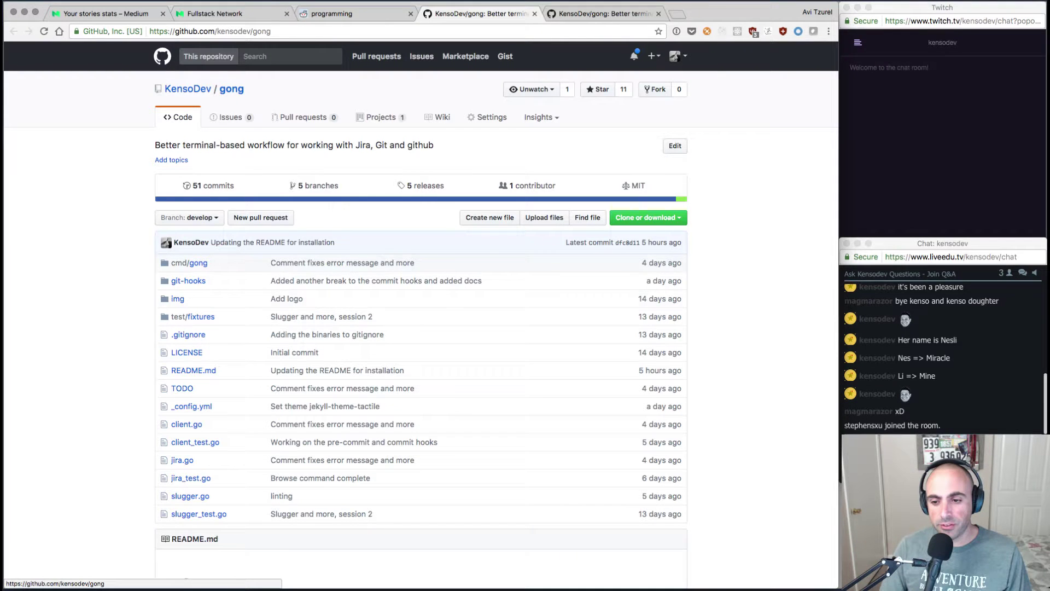
Switch to the text editor and bring its TODO file window over the gong repository page
key("super+Tab")
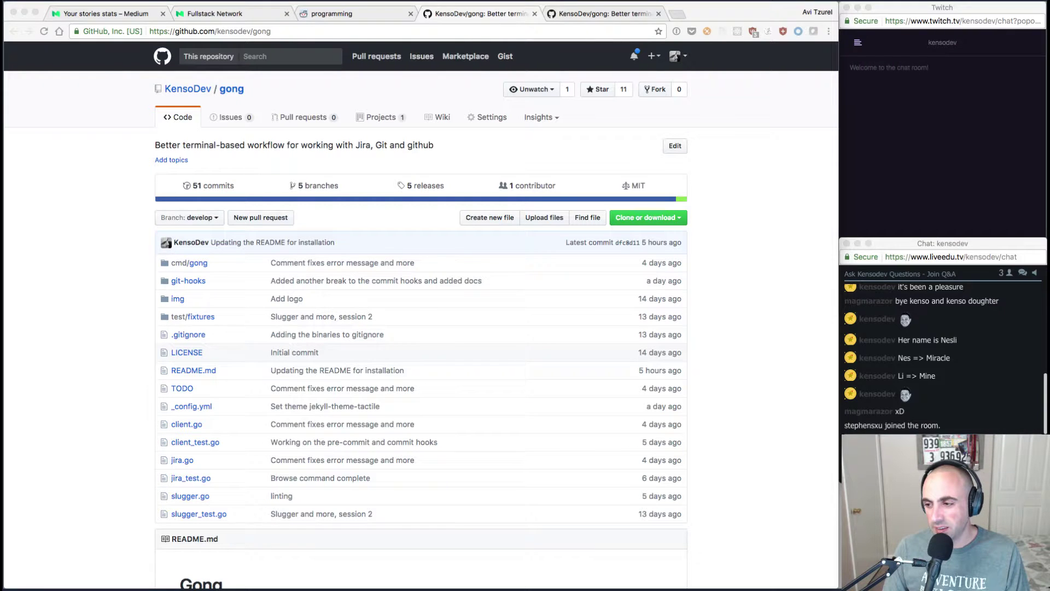
left_click_drag(1049, 328, 573, 109)
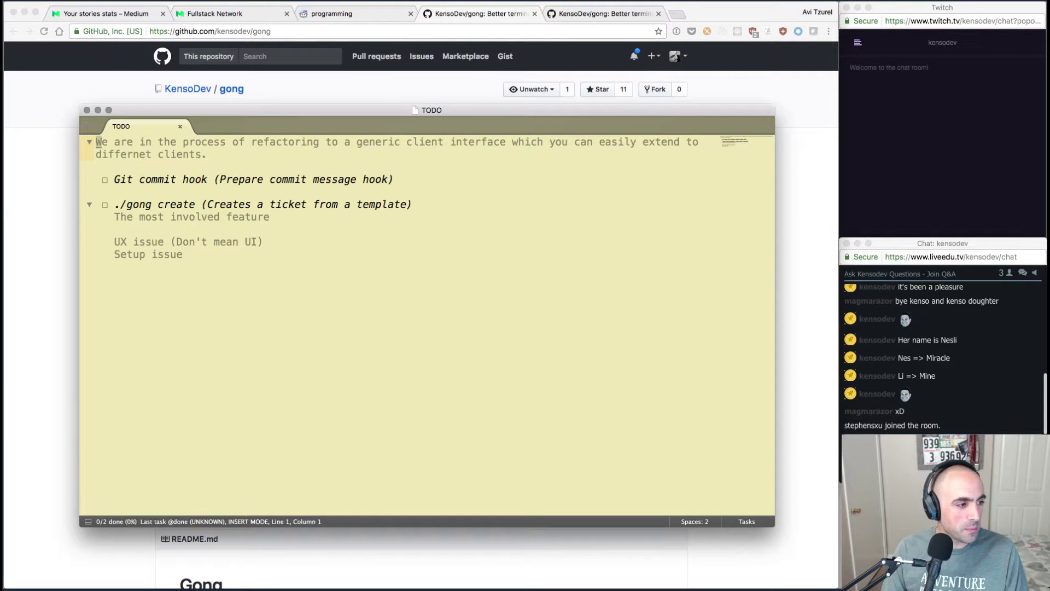
scroll(492, 82, "down", 1)
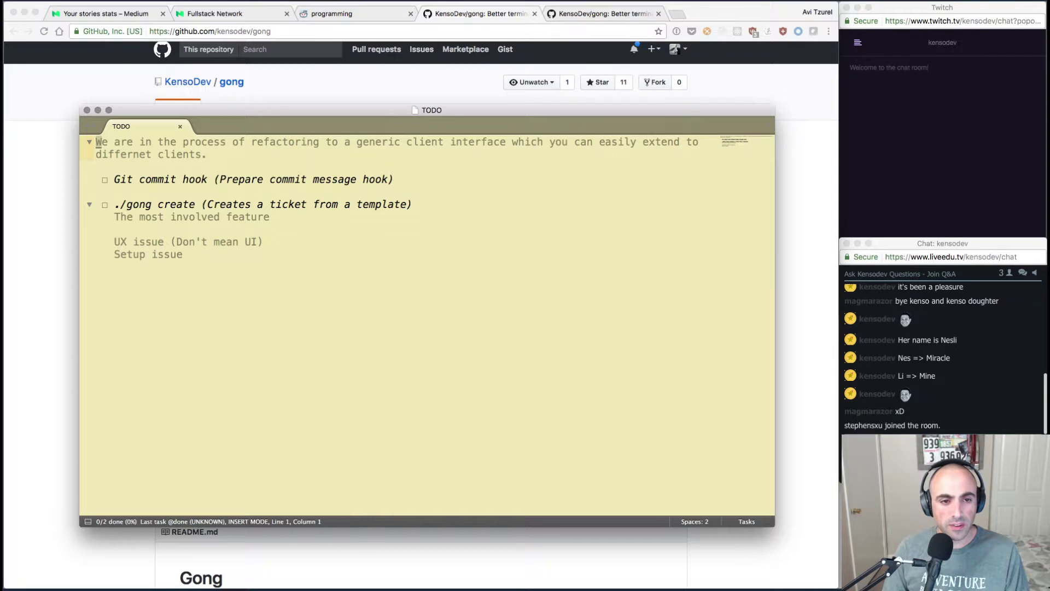
Delete all the existing lines from the TODO file
key("Escape")
key("j")
key("j")
key("j")
key("k")
key("k")
key("k")
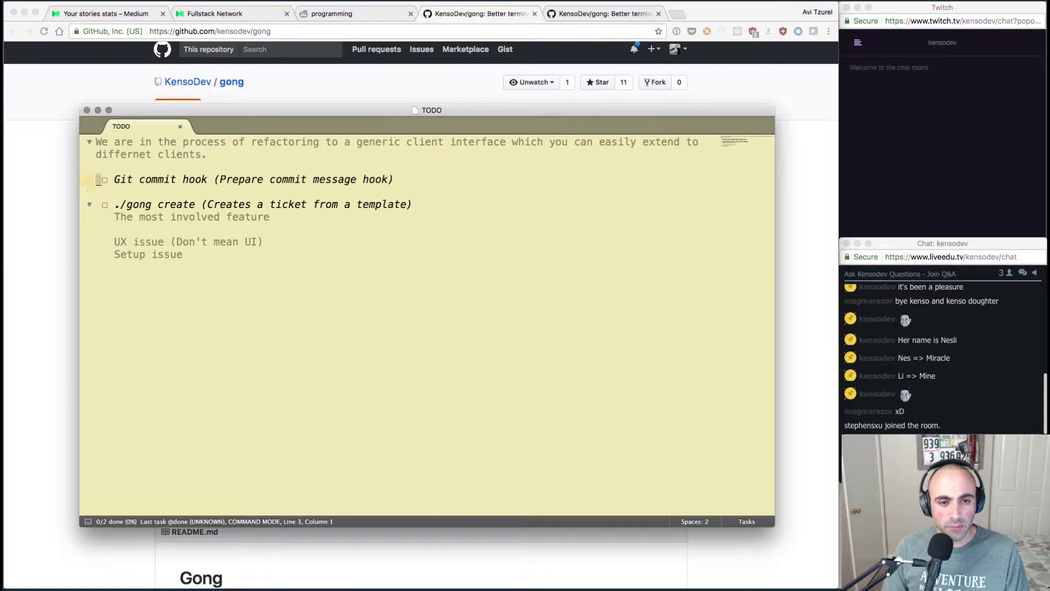
key("shift+v")
key("shift+g")
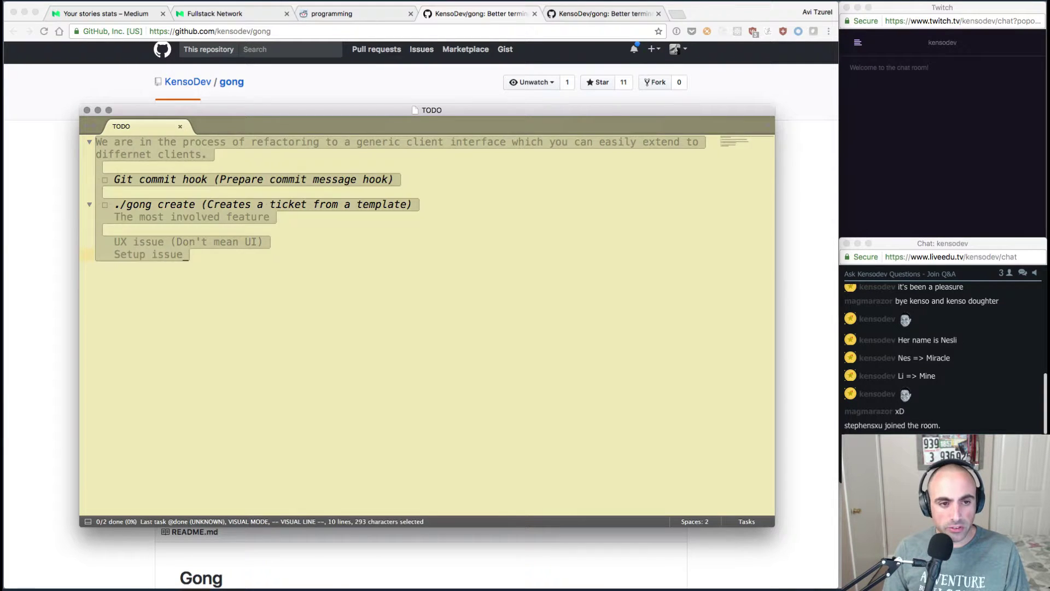
key("d")
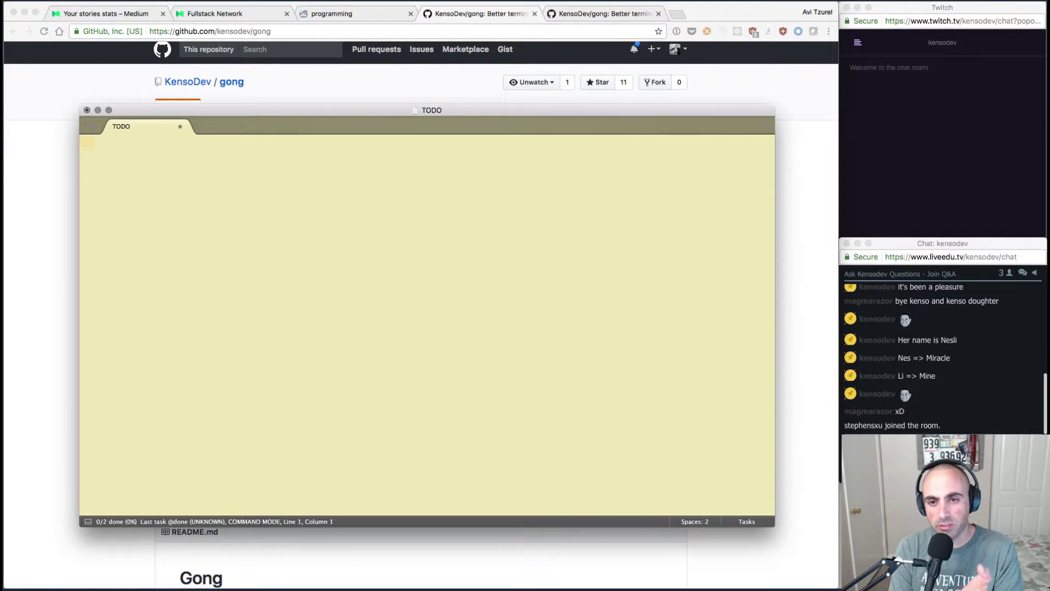
Switch back to the browser and highlight the gong slack description and heading under Upcoming features in the README
key("super+Tab")
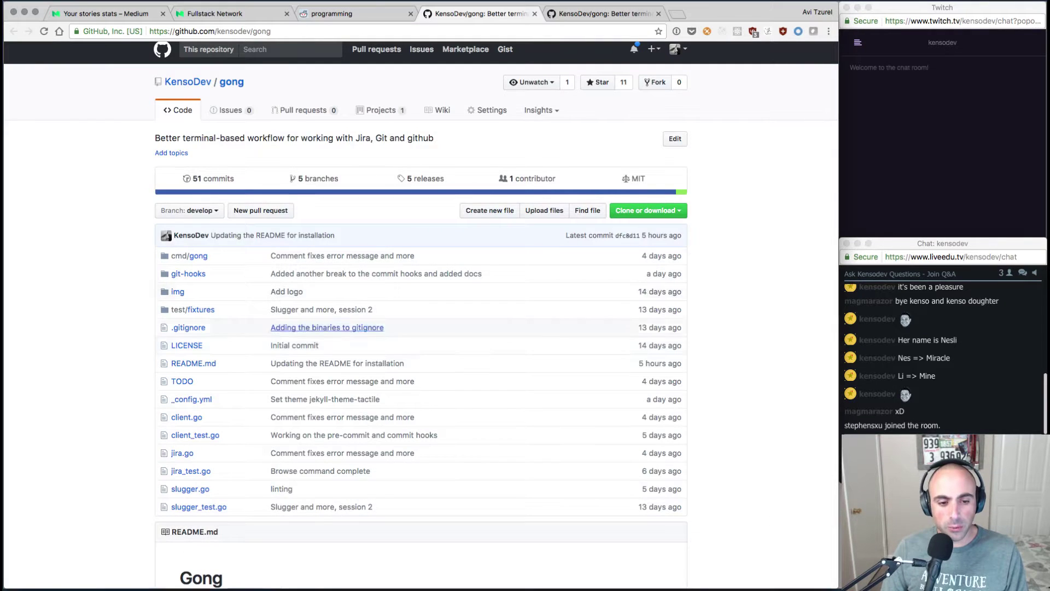
scroll(328, 327, "down", 10)
scroll(328, 329, "down", 15)
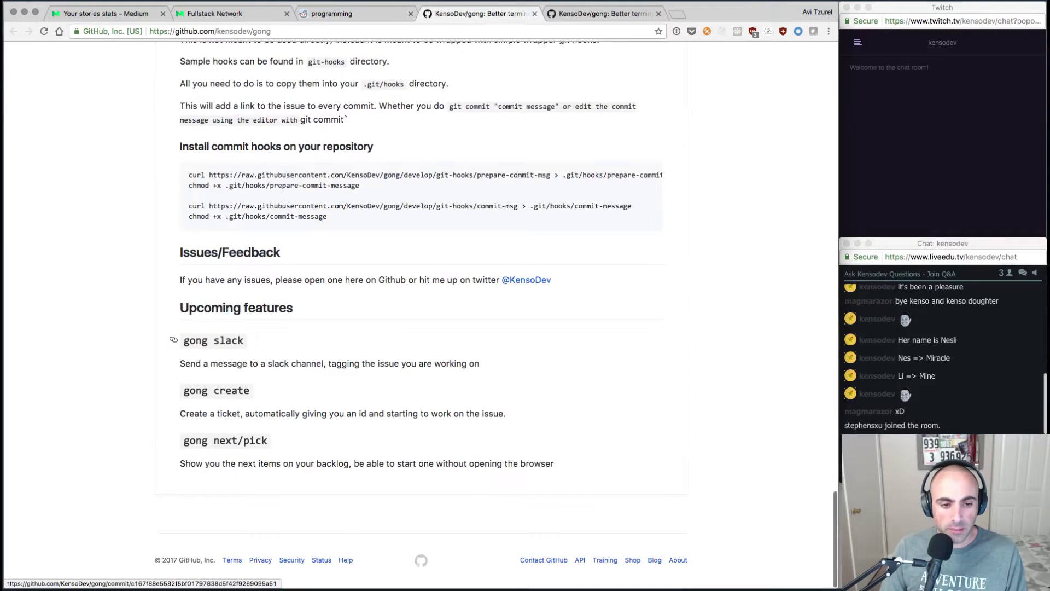
triple_click(230, 365)
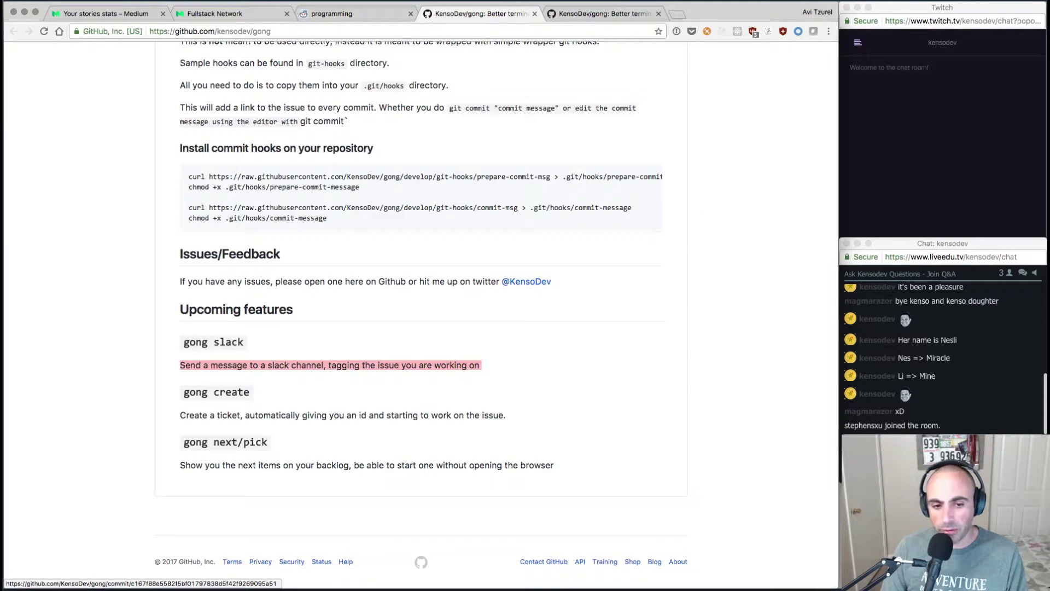
scroll(421, 328, "down", 1)
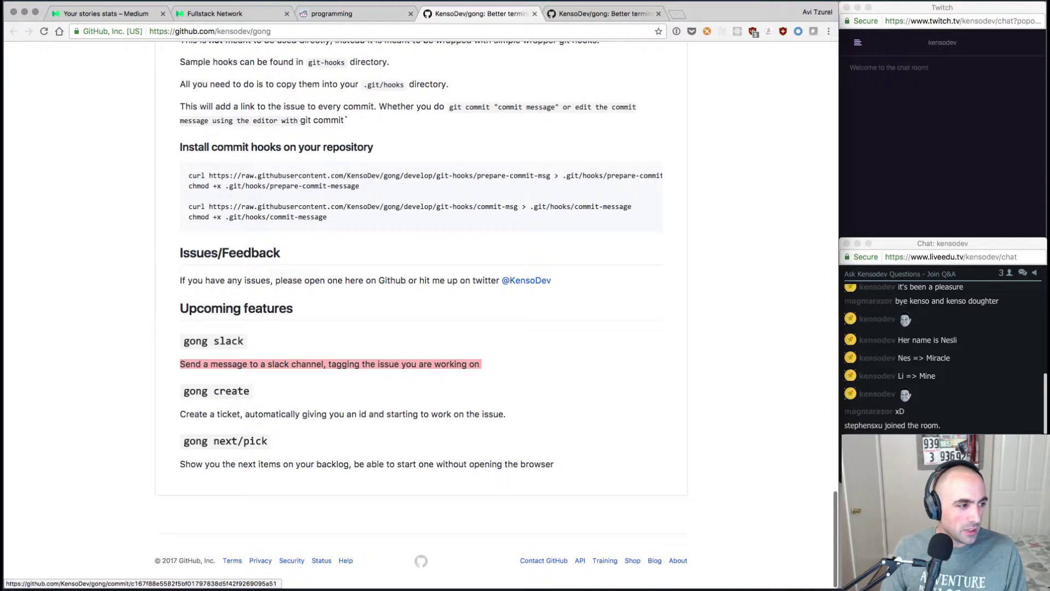
scroll(421, 328, "up", 1)
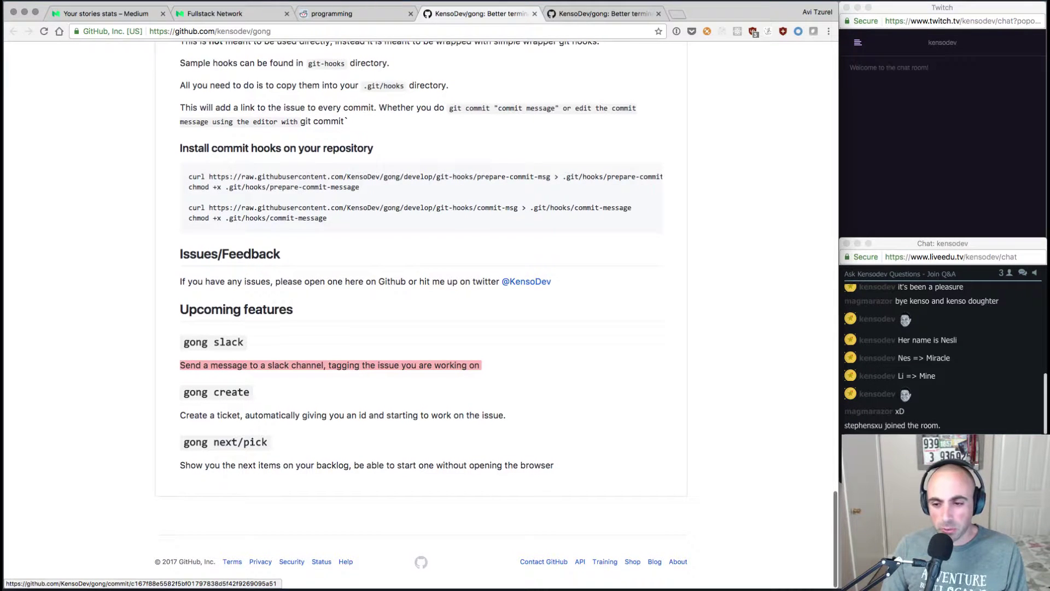
triple_click(214, 342)
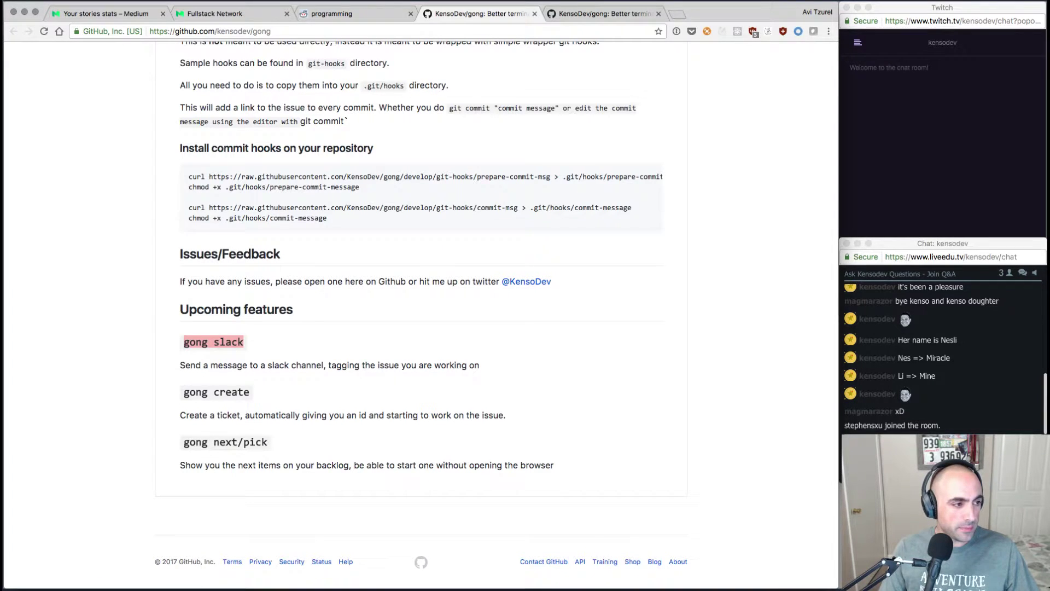
key("super+Tab")
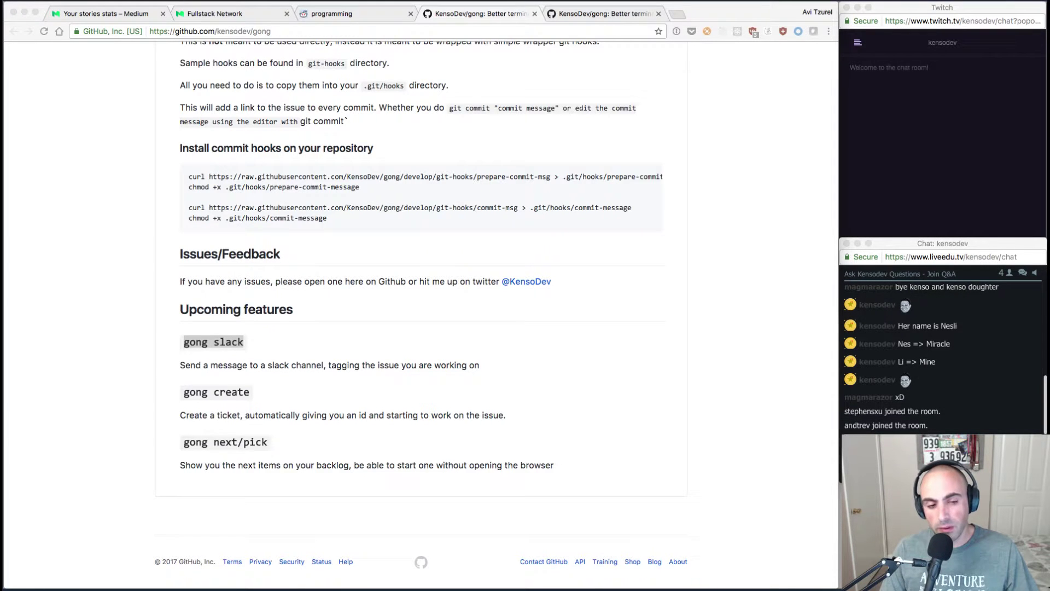
Go over the gong repository's file list and README again, from the summary down to the upcoming features
scroll(421, 311, "up", 15)
scroll(422, 312, "up", 15)
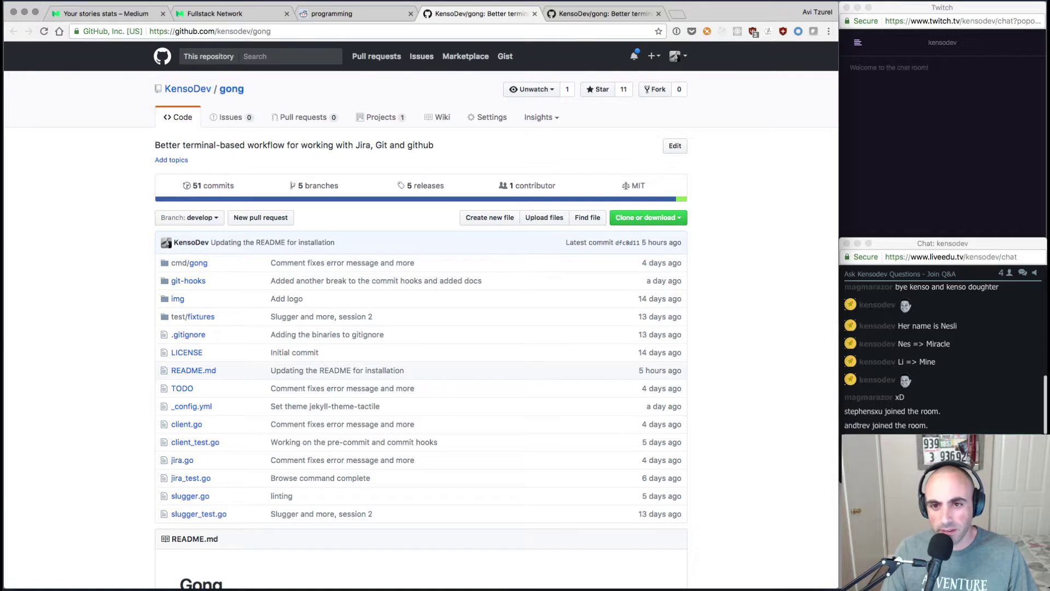
scroll(421, 328, "down", 15)
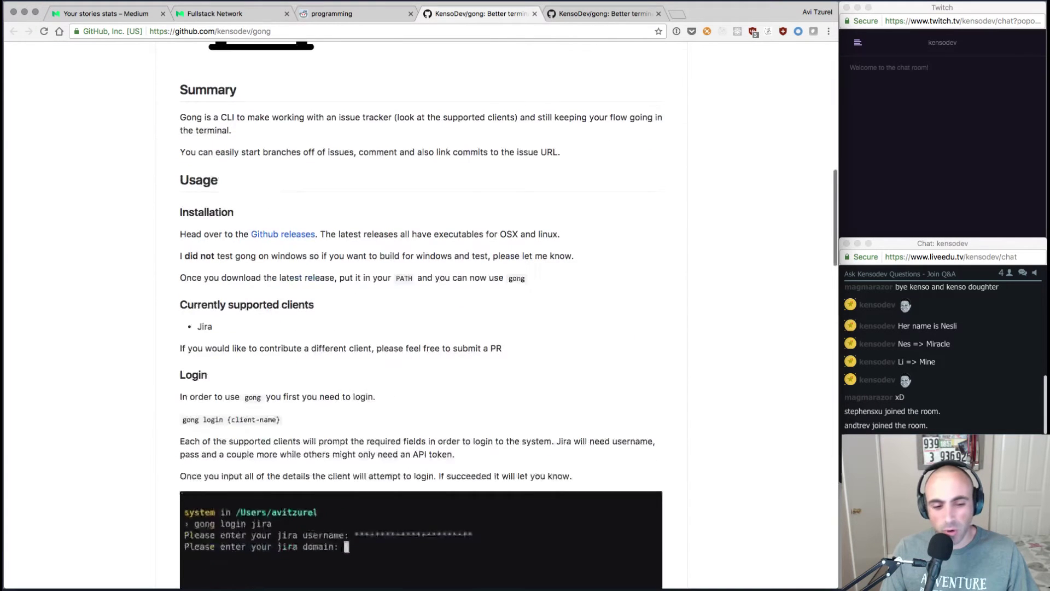
scroll(422, 563, "down", 14)
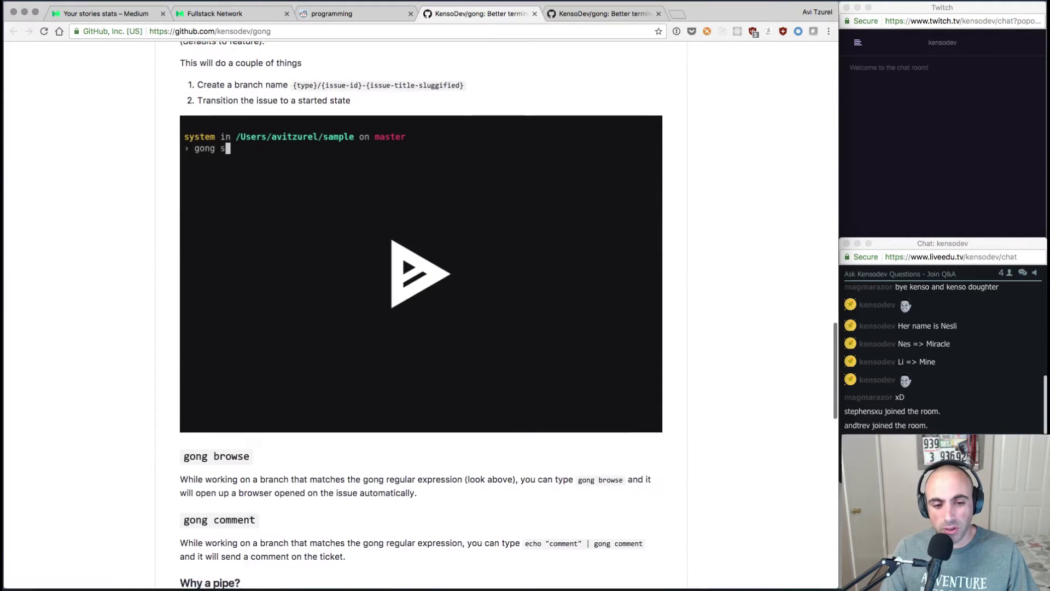
scroll(422, 328, "down", 15)
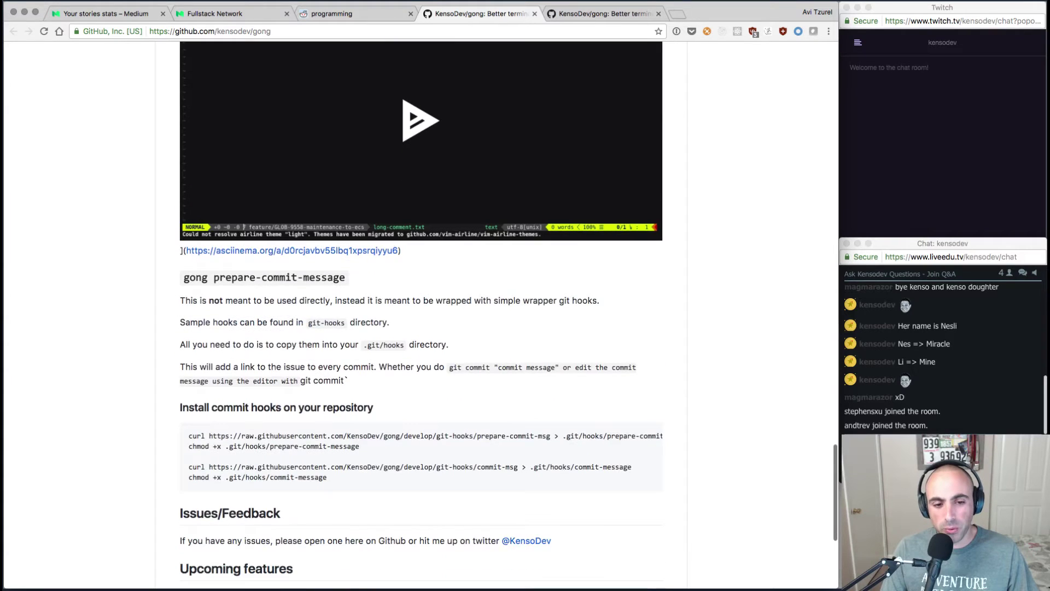
scroll(421, 328, "down", 3)
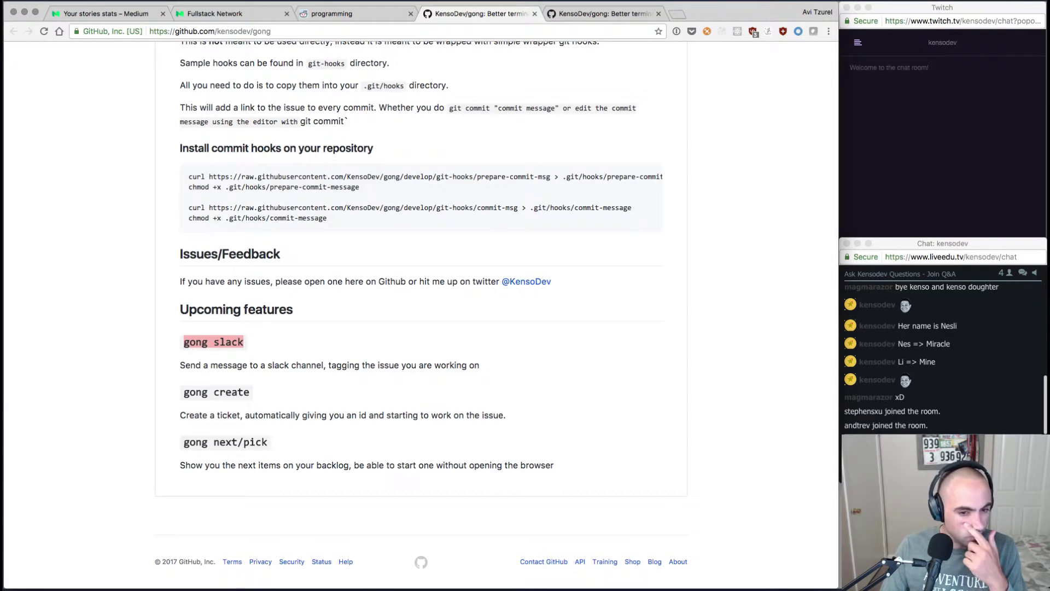
scroll(421, 274, "up", 1)
scroll(422, 315, "up", 20)
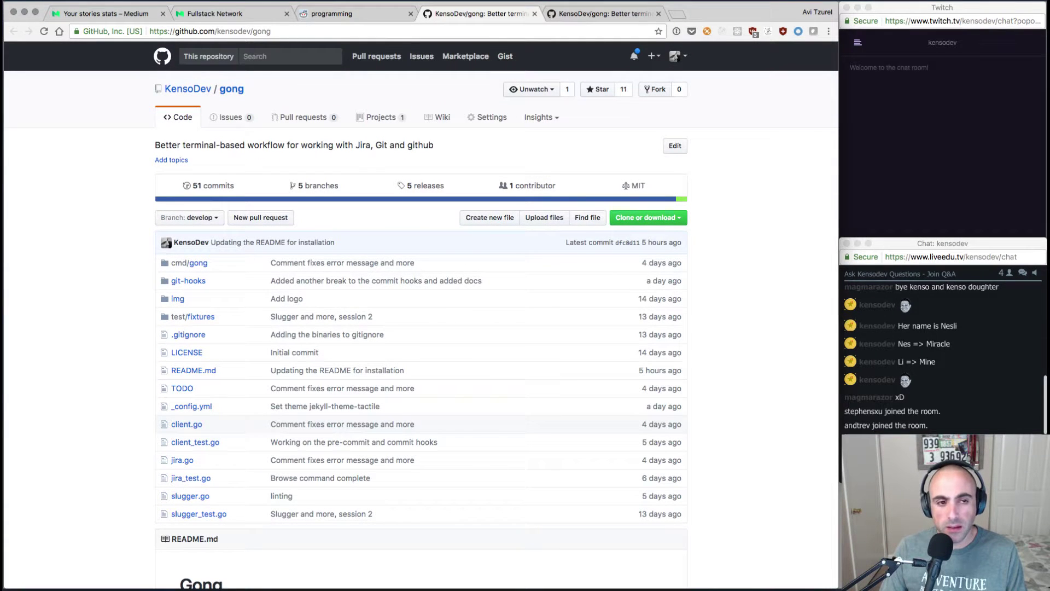
Search the web for "jira slack" in a new tab and open the Slack JIRA Integration (Free) add-on page
key("ctrl+t")
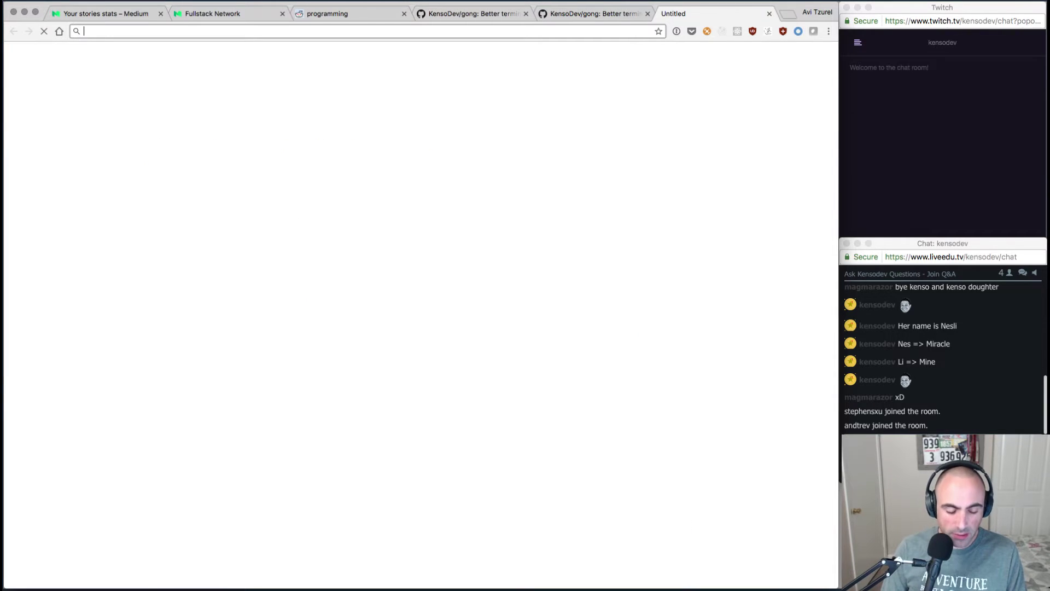
type("jira slack")
key("Return")
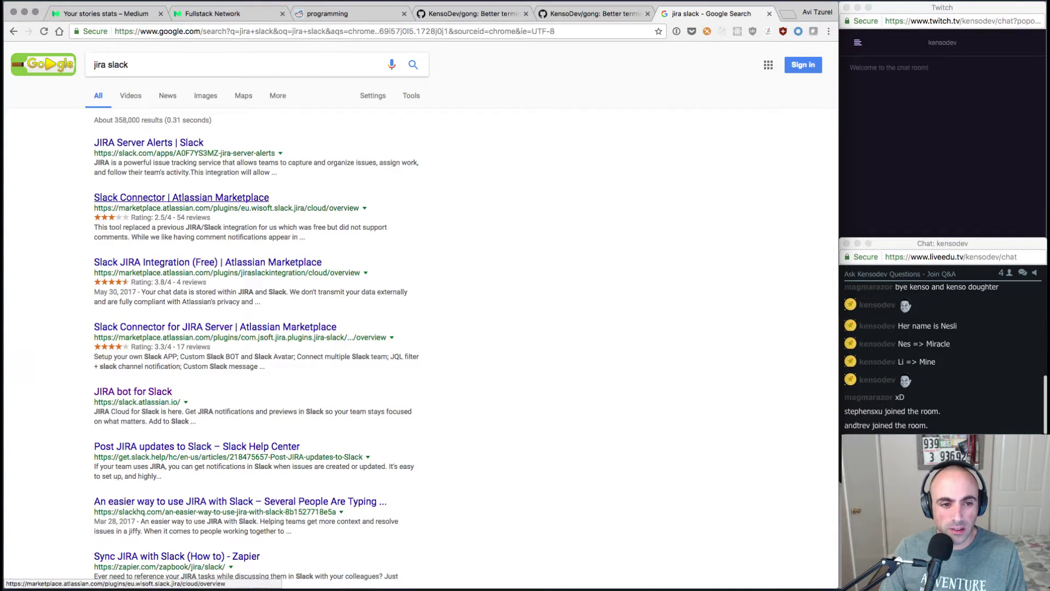
left_click(207, 262)
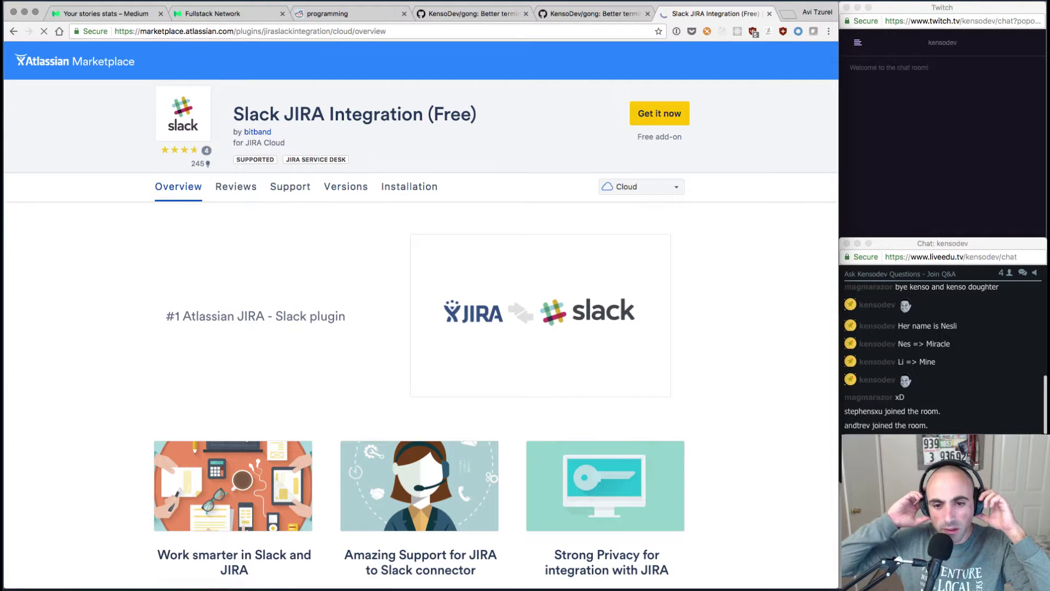
Read the add-on's overview, covering its feature list, JIRA product compatibility, integration details and similar add-ons
scroll(421, 315, "down", 4)
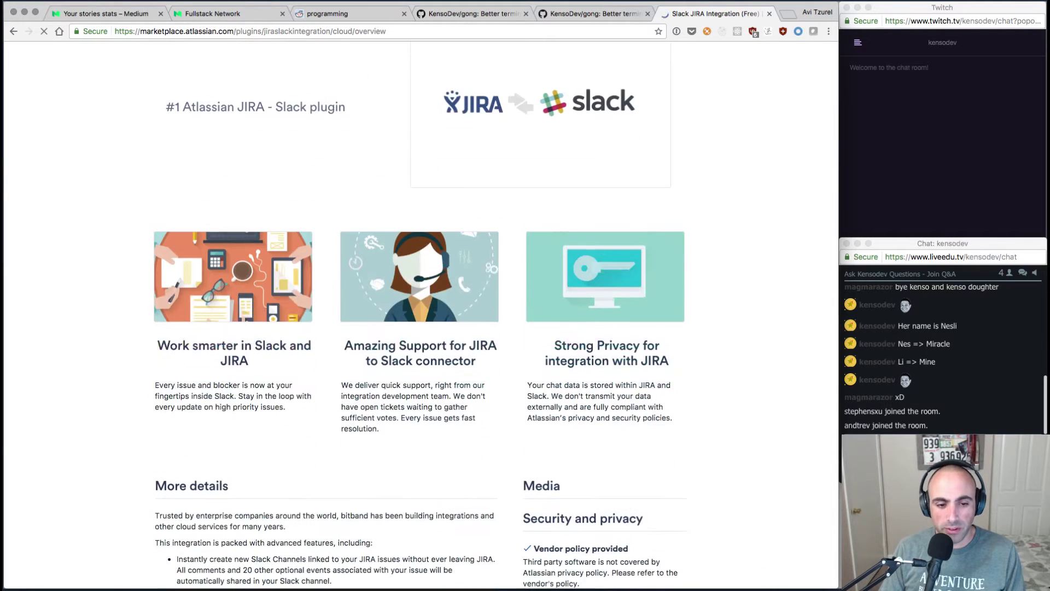
scroll(421, 314, "down", 4)
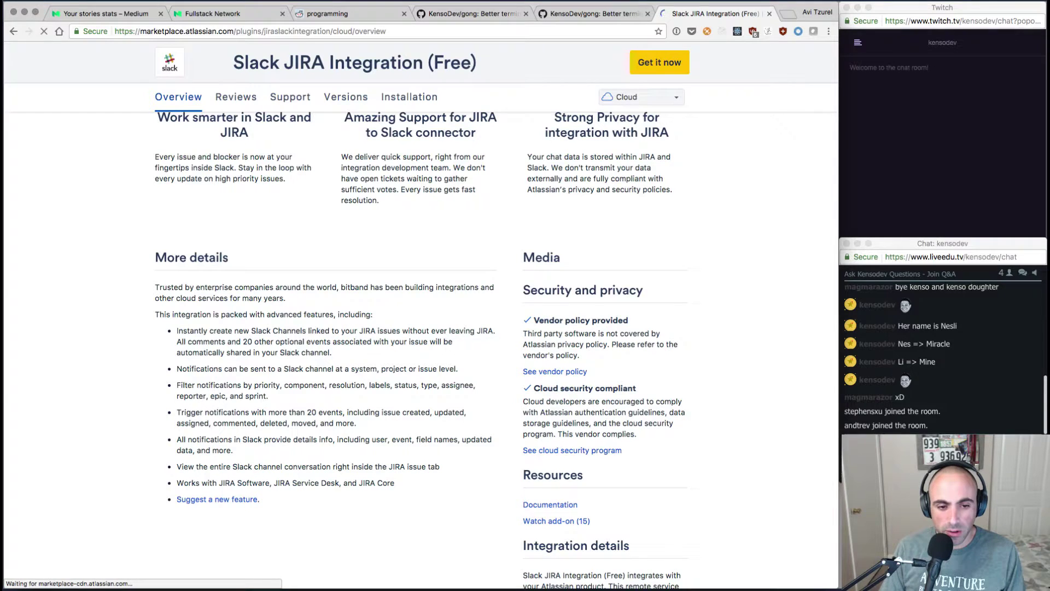
scroll(421, 350, "down", 1)
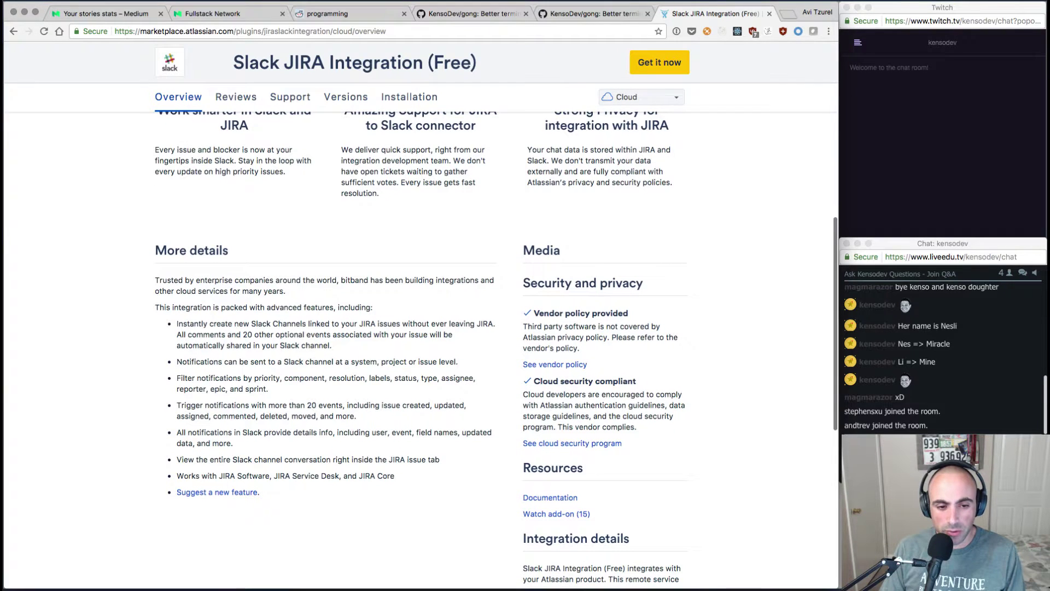
scroll(422, 350, "down", 1)
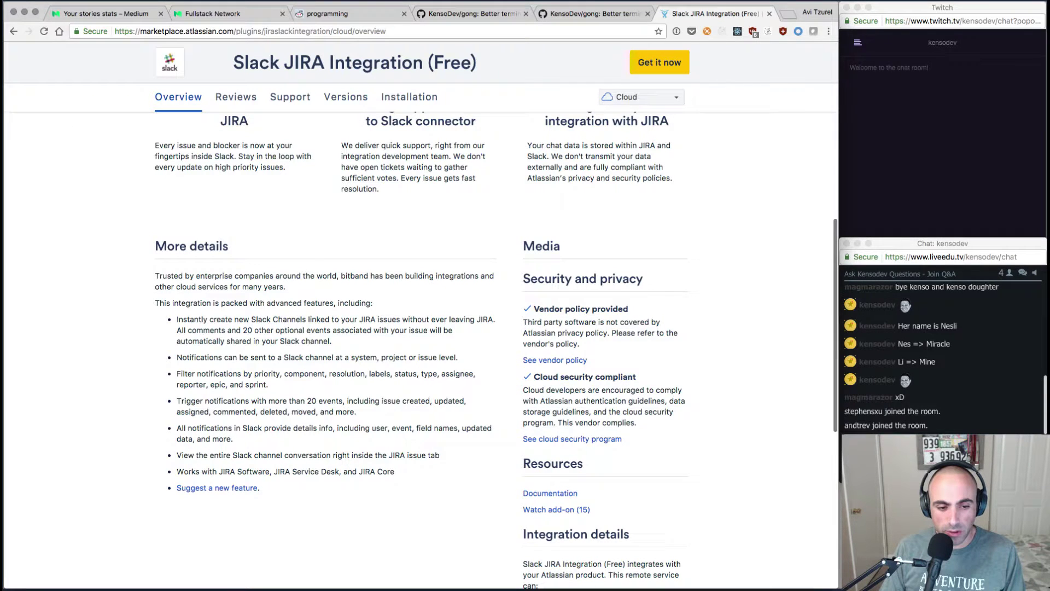
left_click_drag(177, 472, 376, 471)
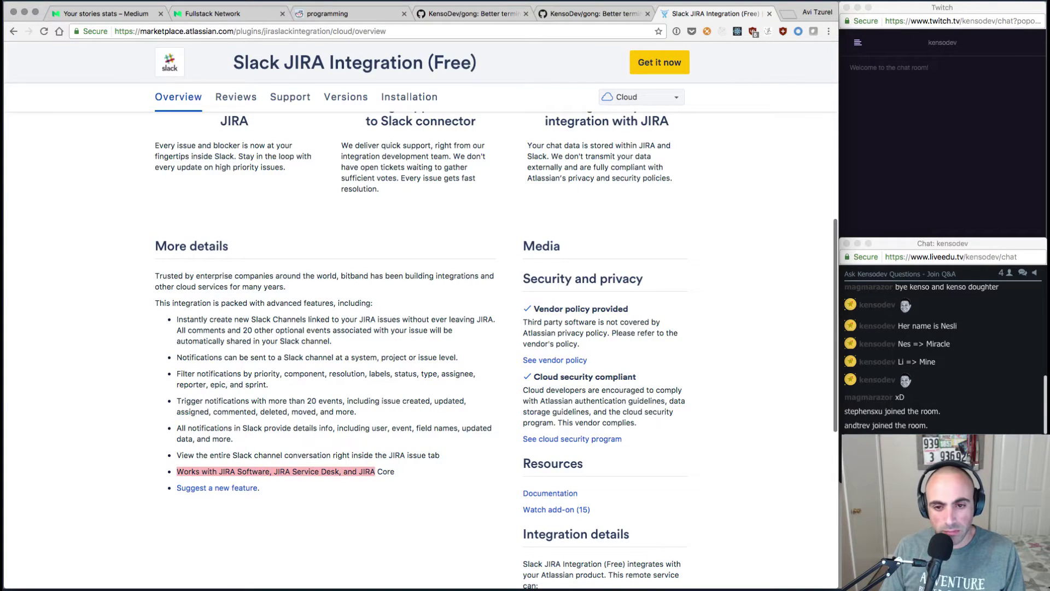
scroll(376, 471, "down", 5)
scroll(383, 383, "down", 5)
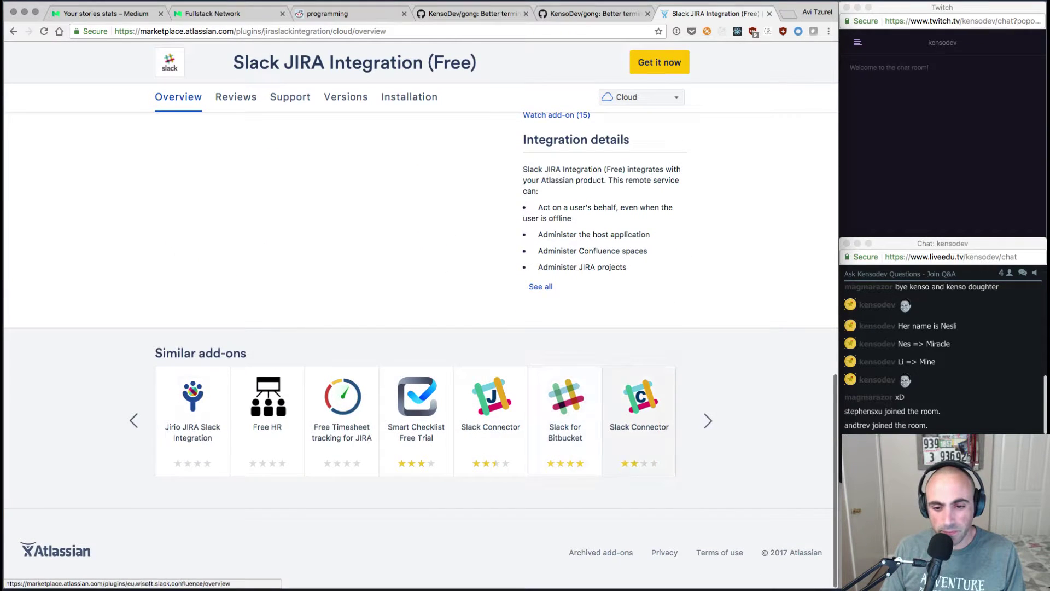
scroll(421, 350, "up", 10)
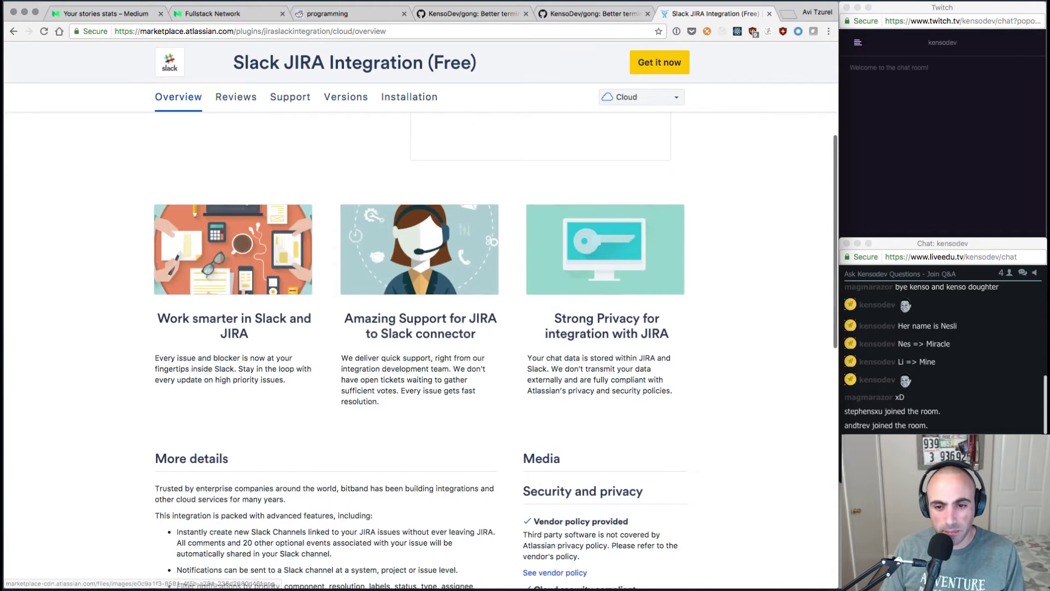
scroll(422, 273, "up", 3)
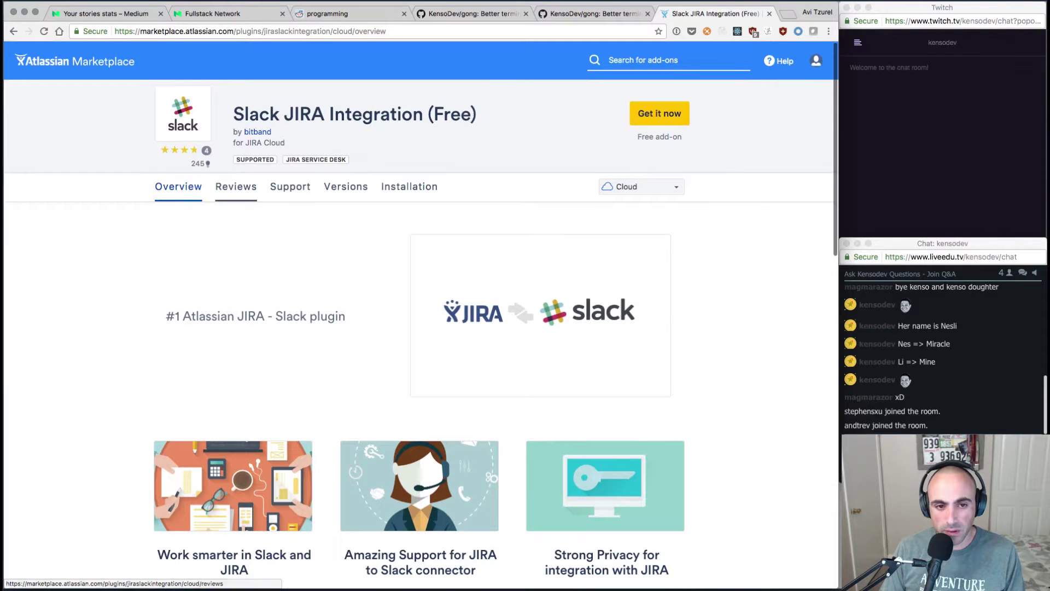
Read the Slack JIRA Integration add-on's user reviews, highlighting the newest one, and check its support and version pages
left_click(236, 187)
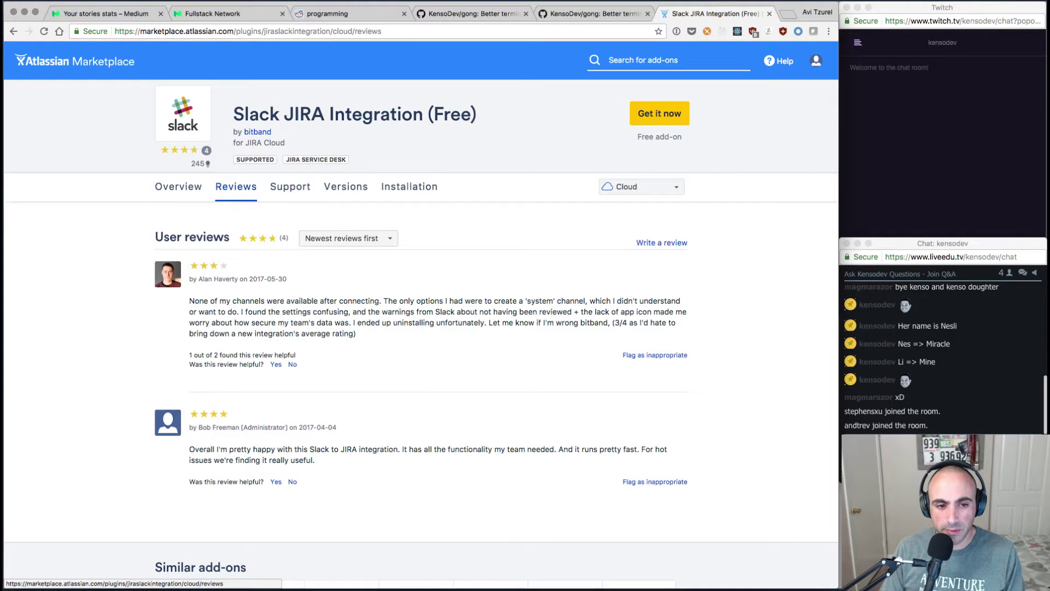
triple_click(331, 311)
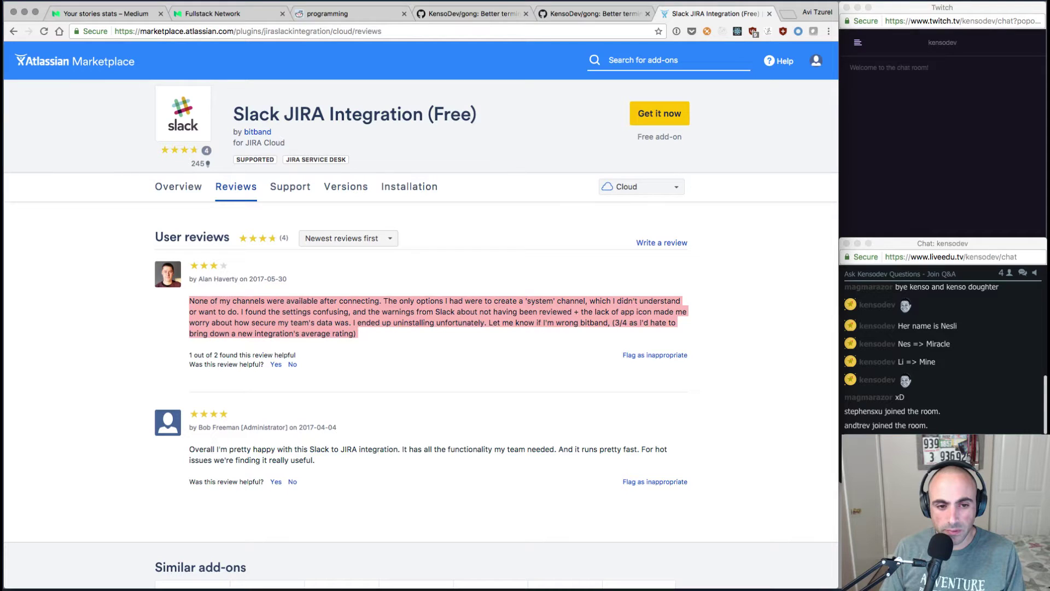
scroll(422, 328, "down", 5)
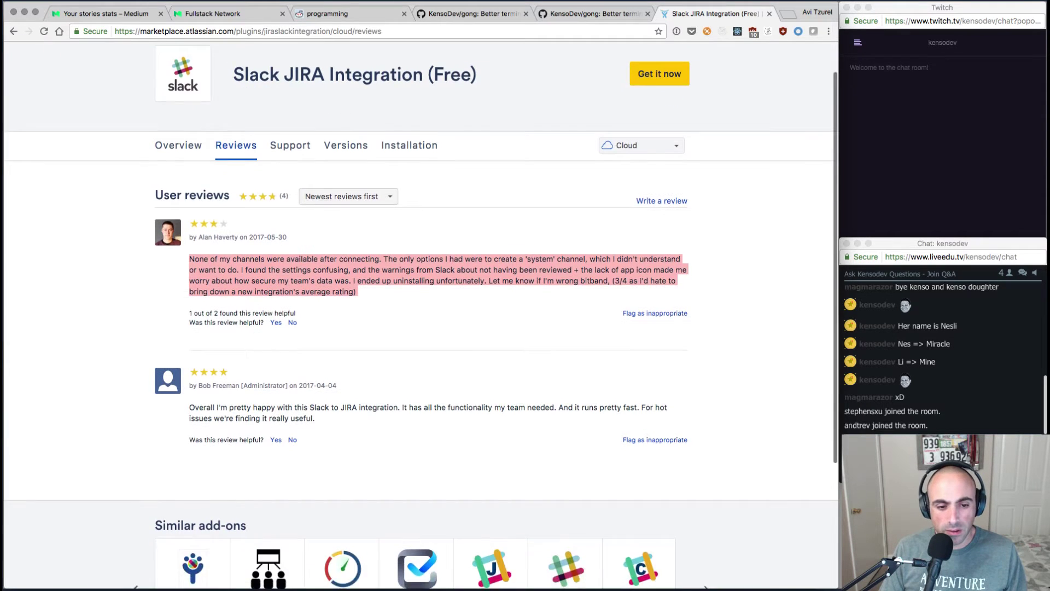
scroll(421, 328, "left", 5)
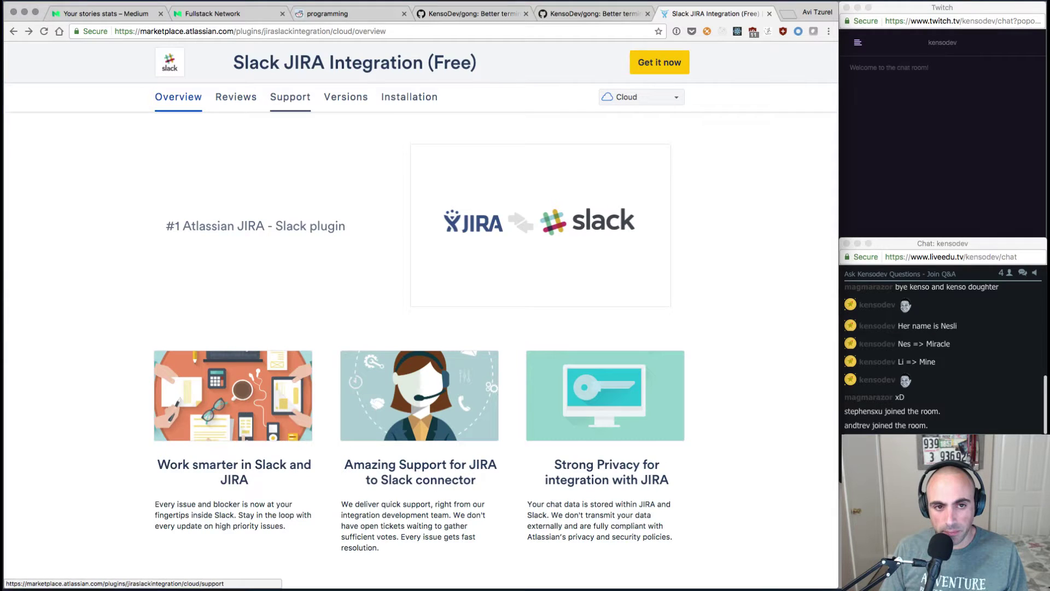
left_click(290, 97)
left_click(346, 96)
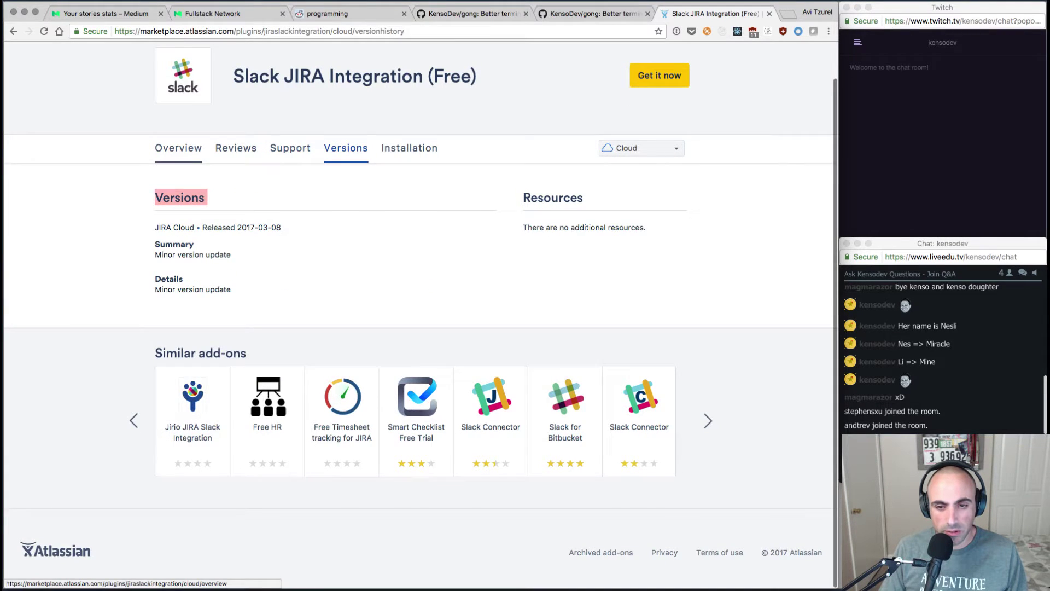
Return to the add-on's overview and read its feature list, highlighting the bullet about triggering notifications with more than 20 events
left_click(179, 148)
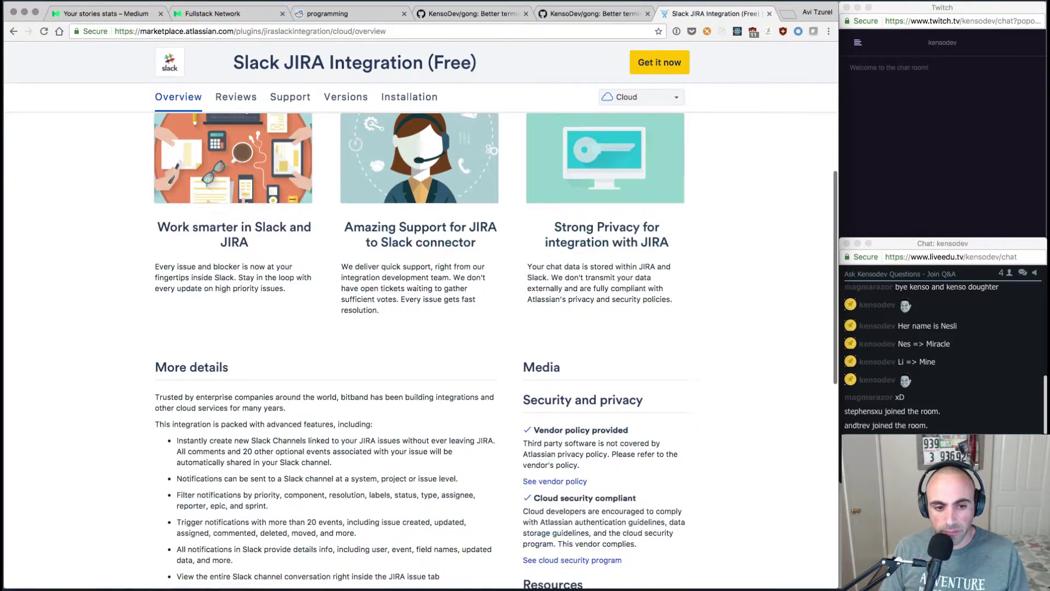
scroll(415, 350, "down", 5)
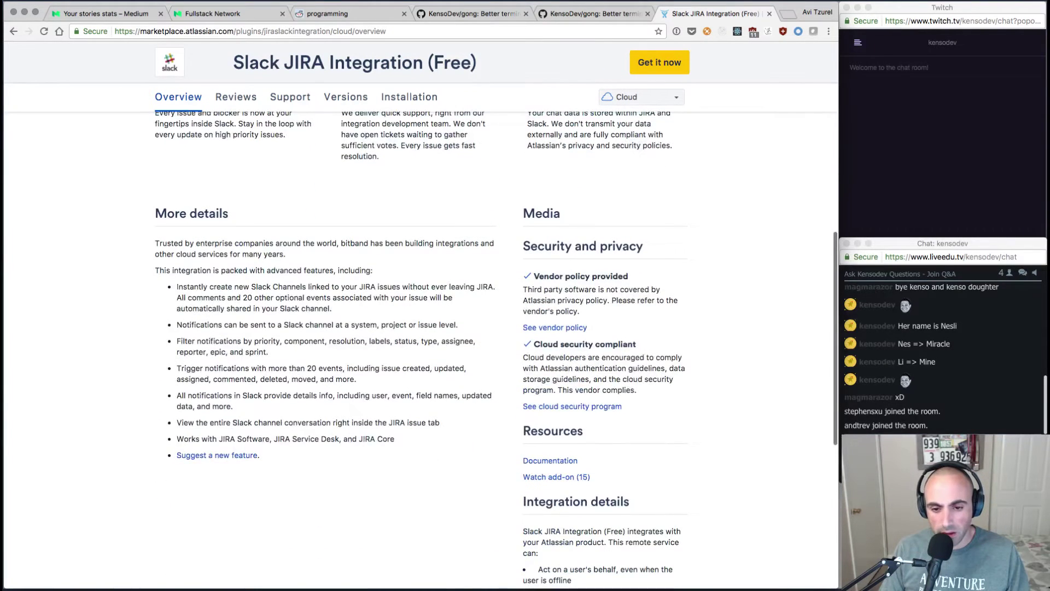
scroll(416, 328, "down", 5)
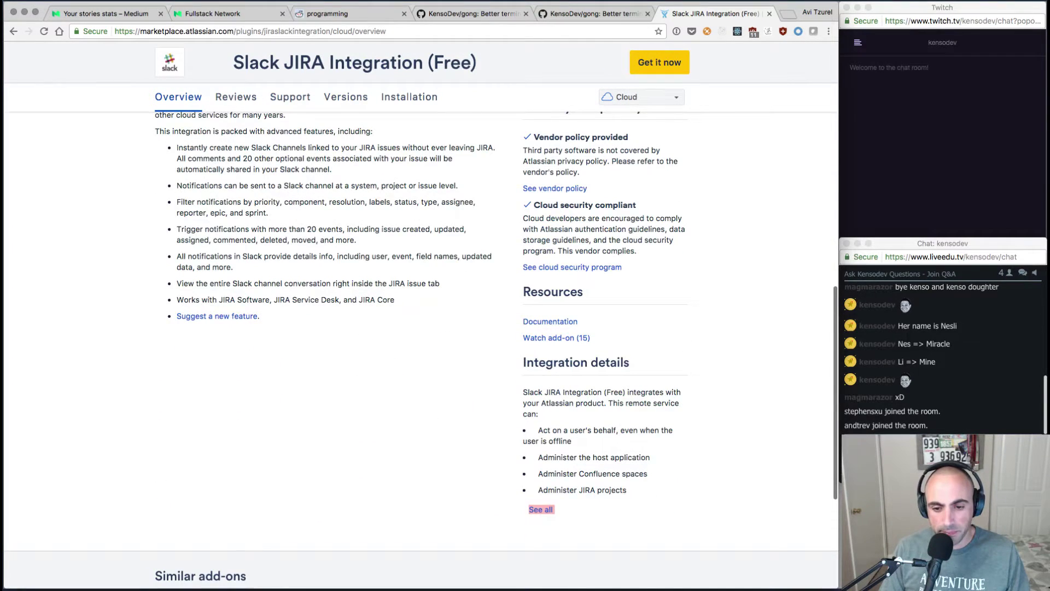
scroll(416, 350, "down", 7)
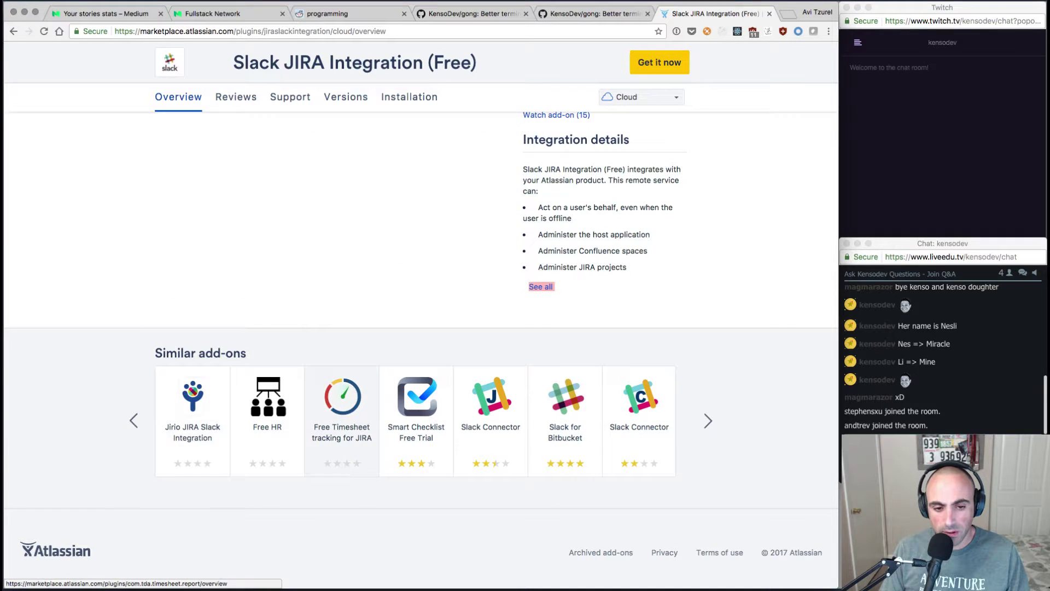
scroll(342, 416, "up", 10)
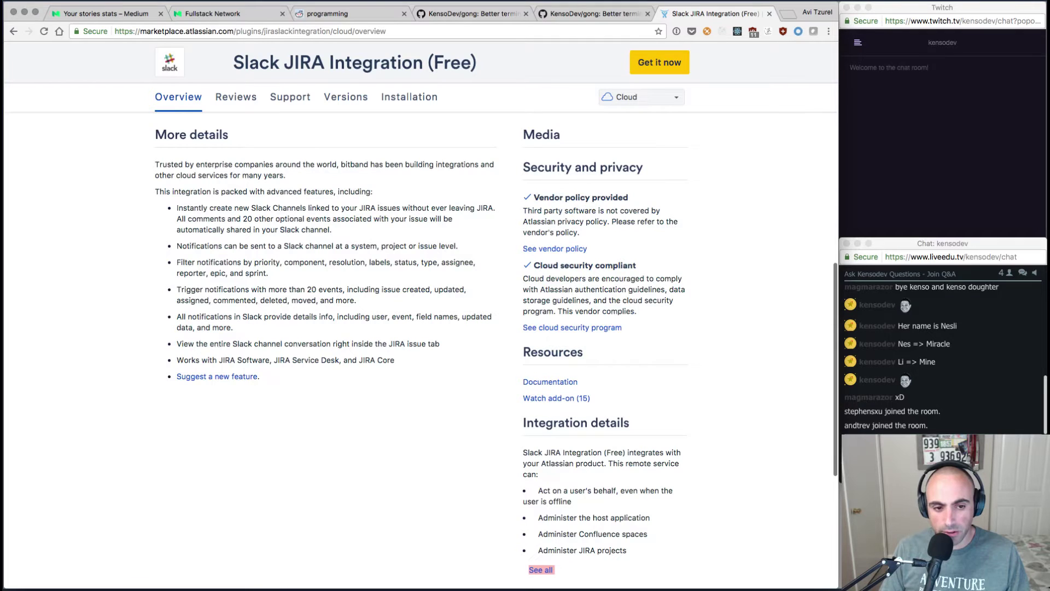
triple_click(206, 214)
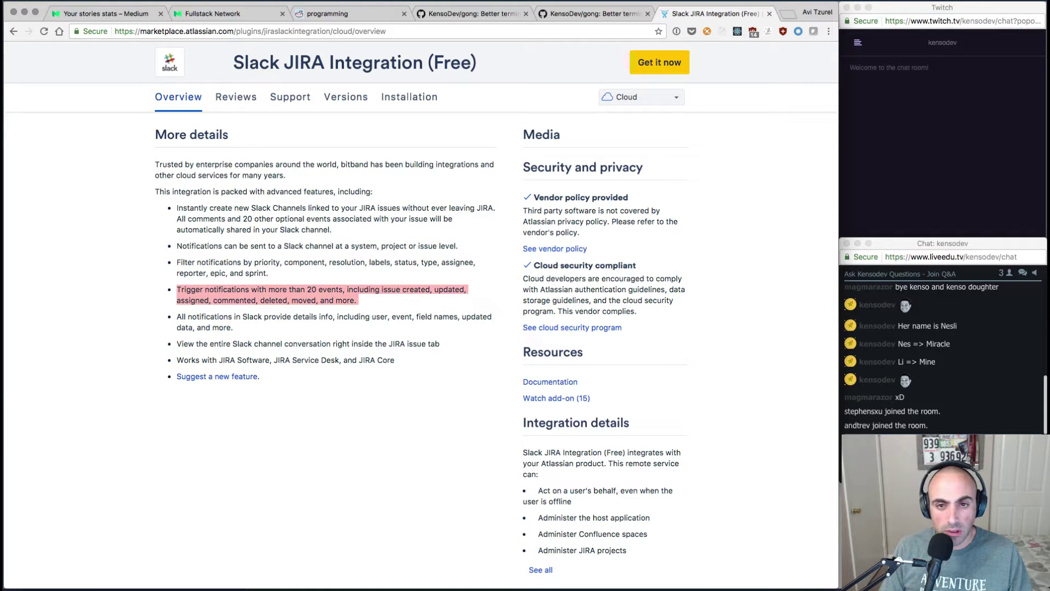
scroll(420, 350, "up", 2)
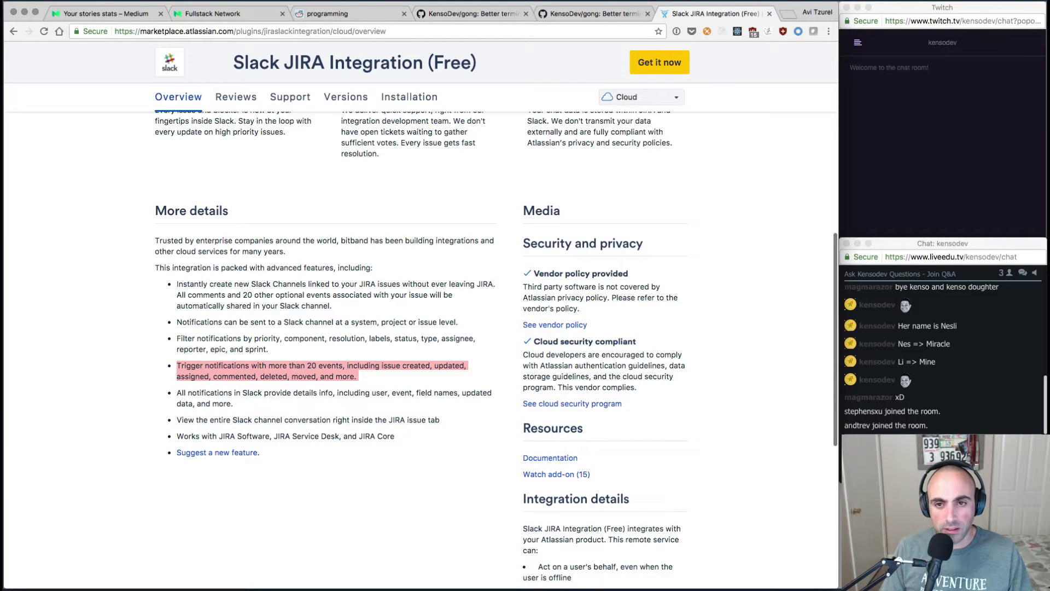
Recheck the add-on's versions, return to the "jira slack" search results and open the JIRA Cloud for Slack page
left_click(346, 97)
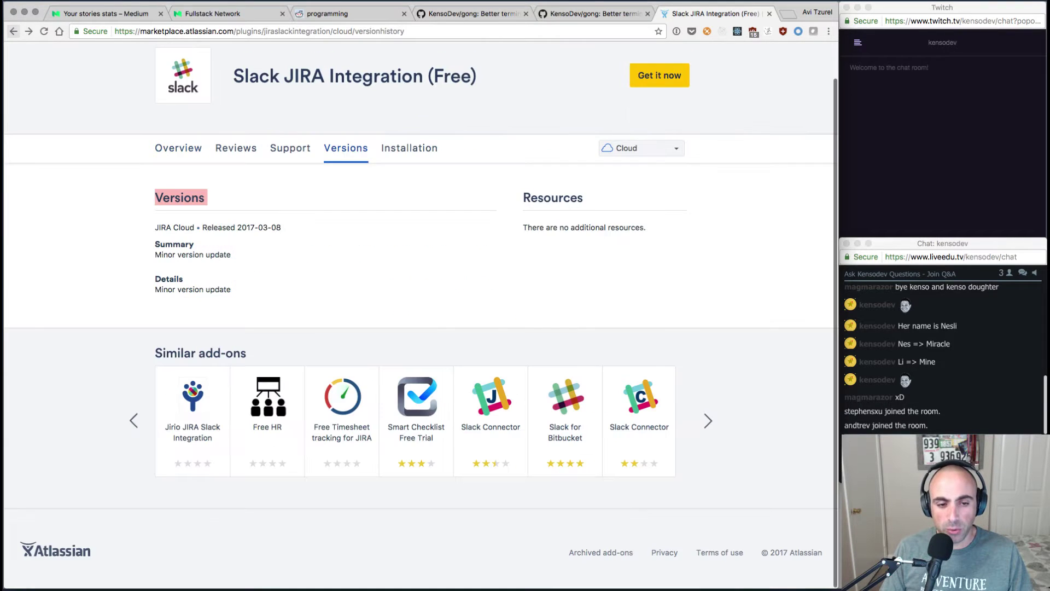
left_click(13, 31)
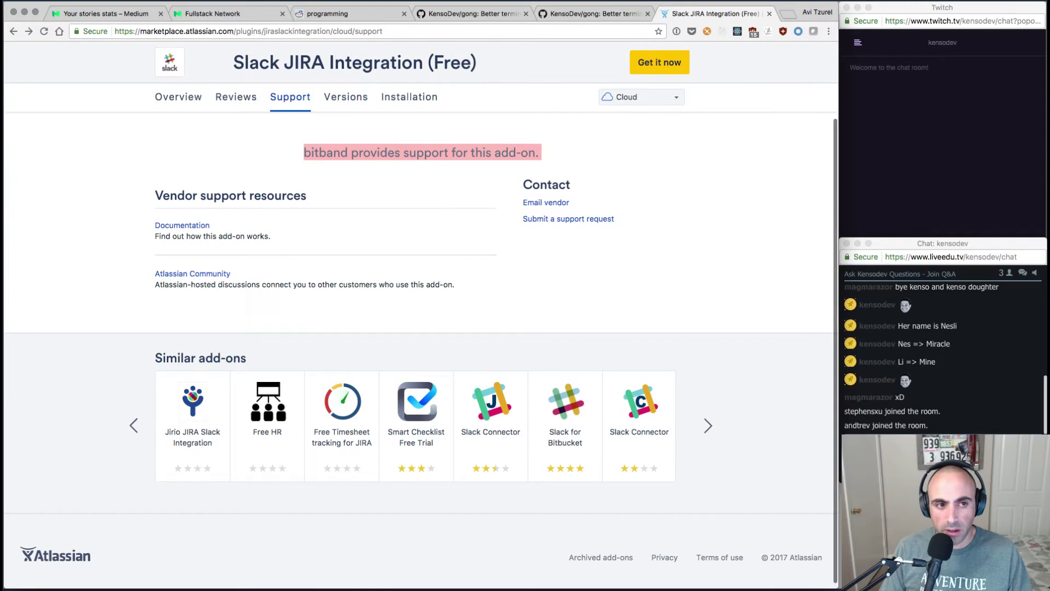
left_click(13, 31)
left_click(13, 31)
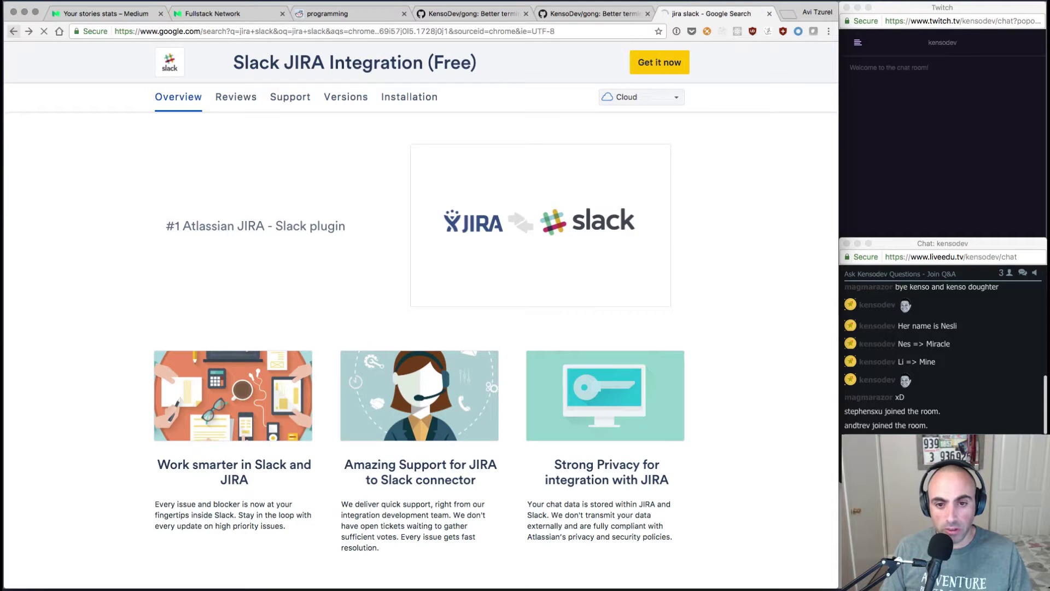
Read the JIRA Cloud for Slack page, covering the demo chat, rich notifications, automatic issue previews and notification filters
scroll(133, 356, "down", 1)
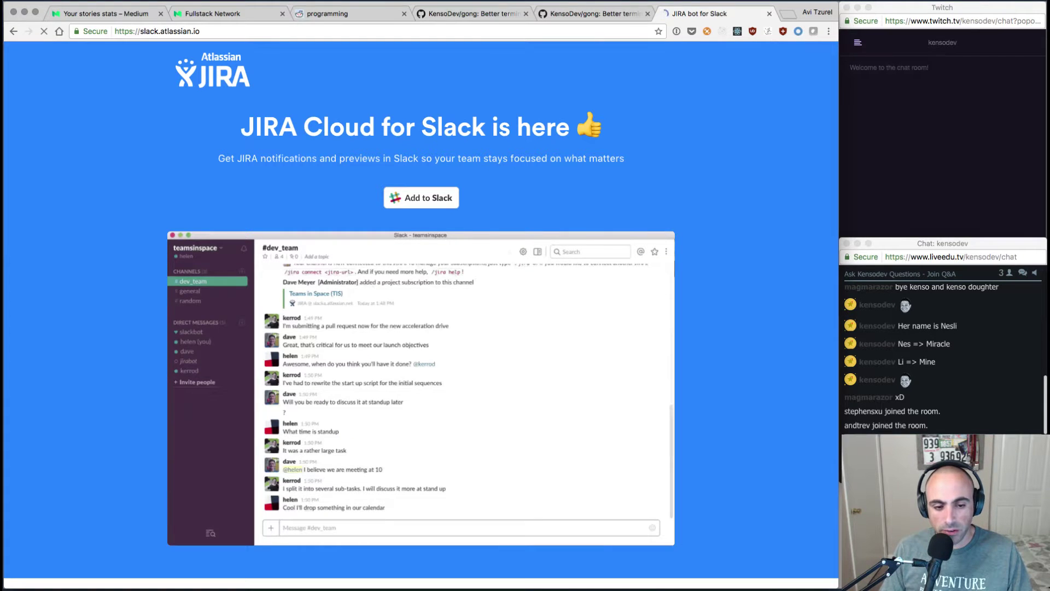
scroll(421, 310, "down", 1)
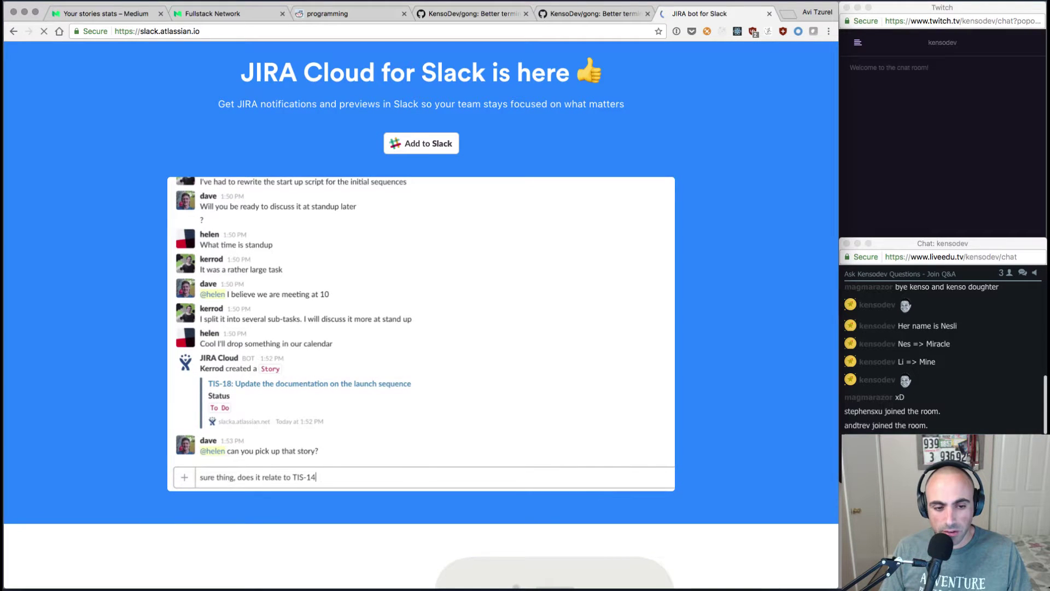
scroll(422, 310, "down", 1)
scroll(421, 315, "down", 4)
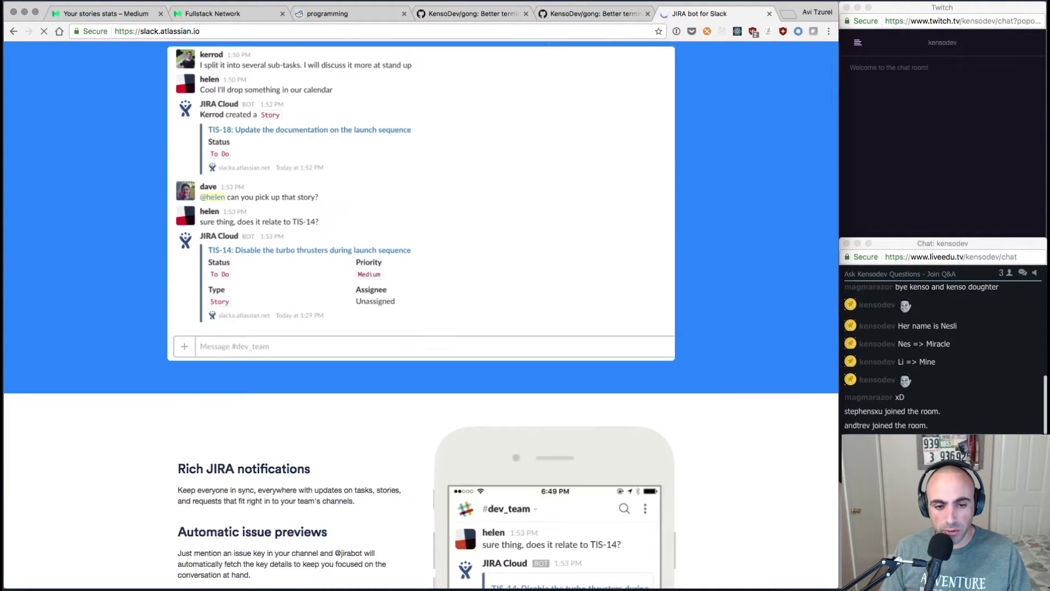
scroll(421, 300, "down", 8)
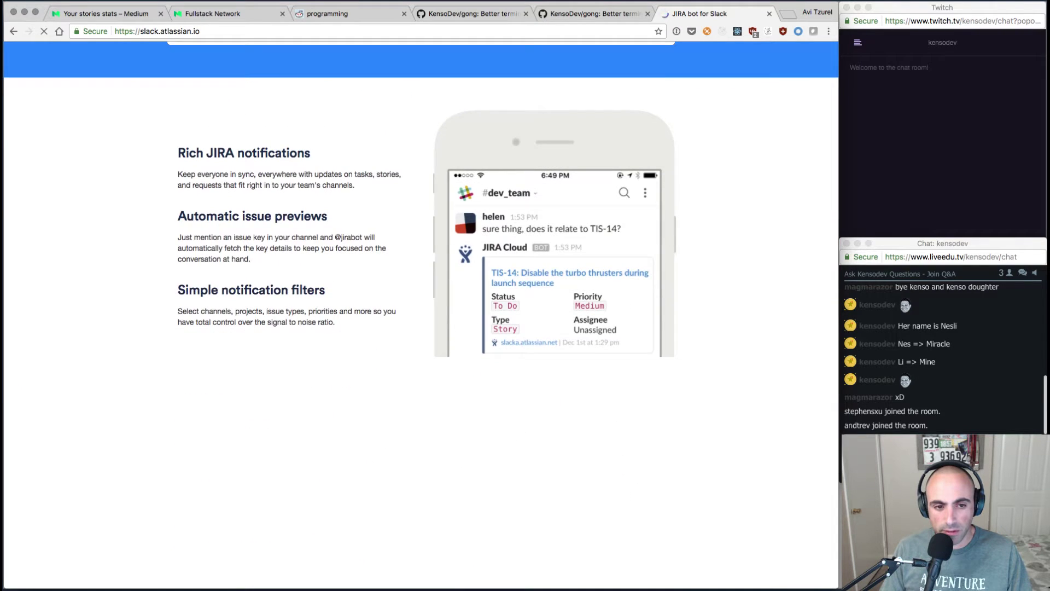
scroll(421, 315, "up", 13)
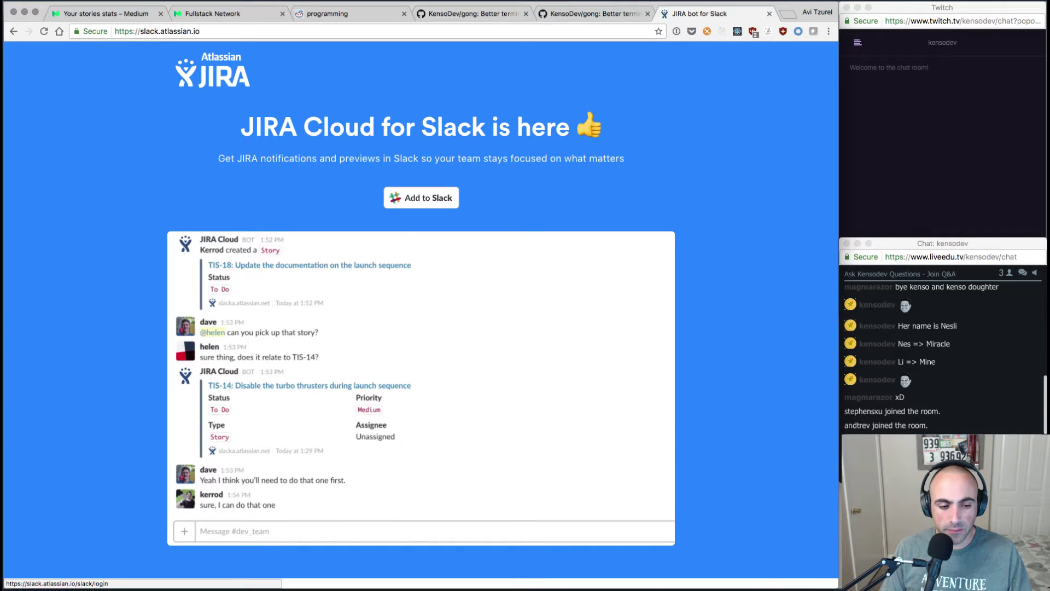
Start adding JIRA Cloud to Slack, expand the "Add commands" permission on the authorization page and highlight its description
left_click(421, 198)
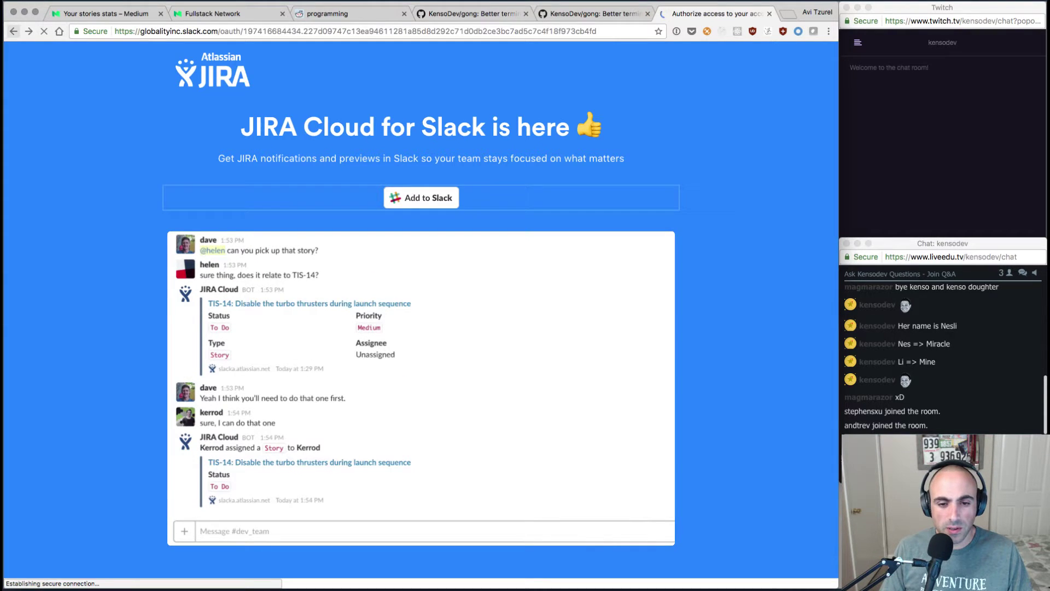
key("super+l")
type("jira slack")
key("Return")
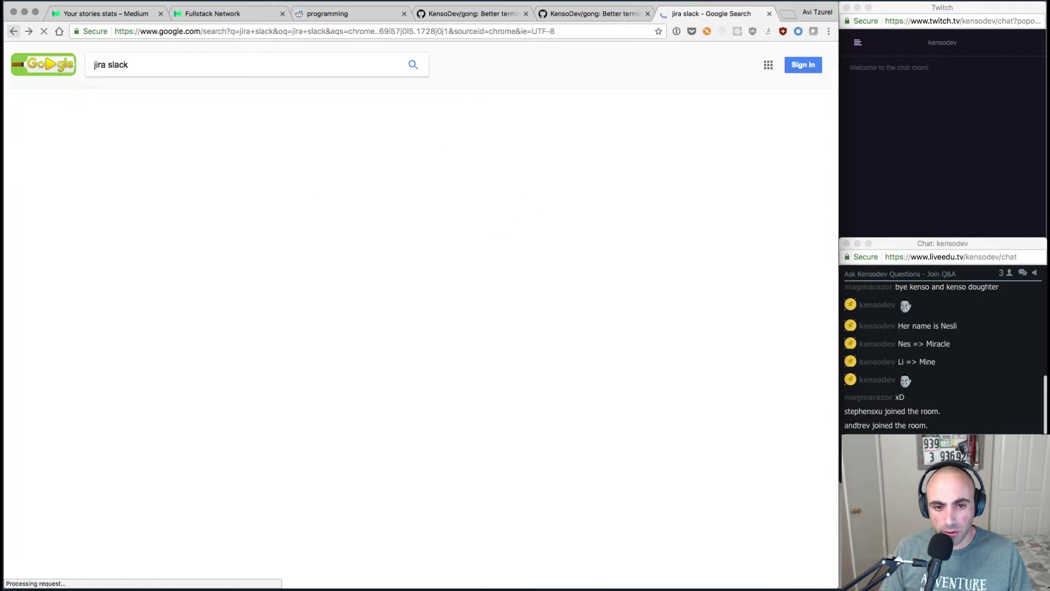
left_click(28, 31)
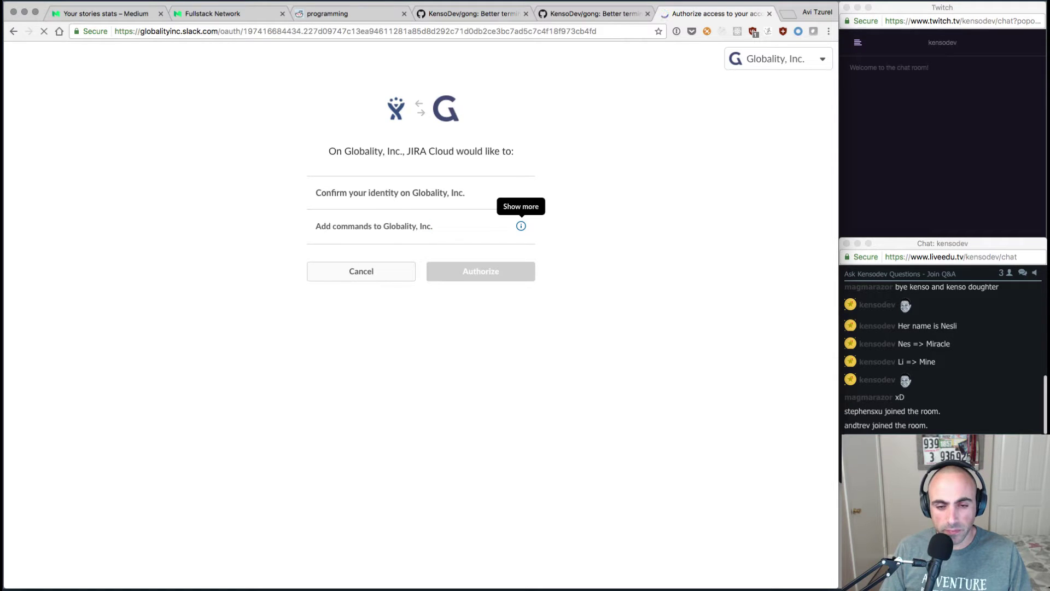
left_click(520, 226)
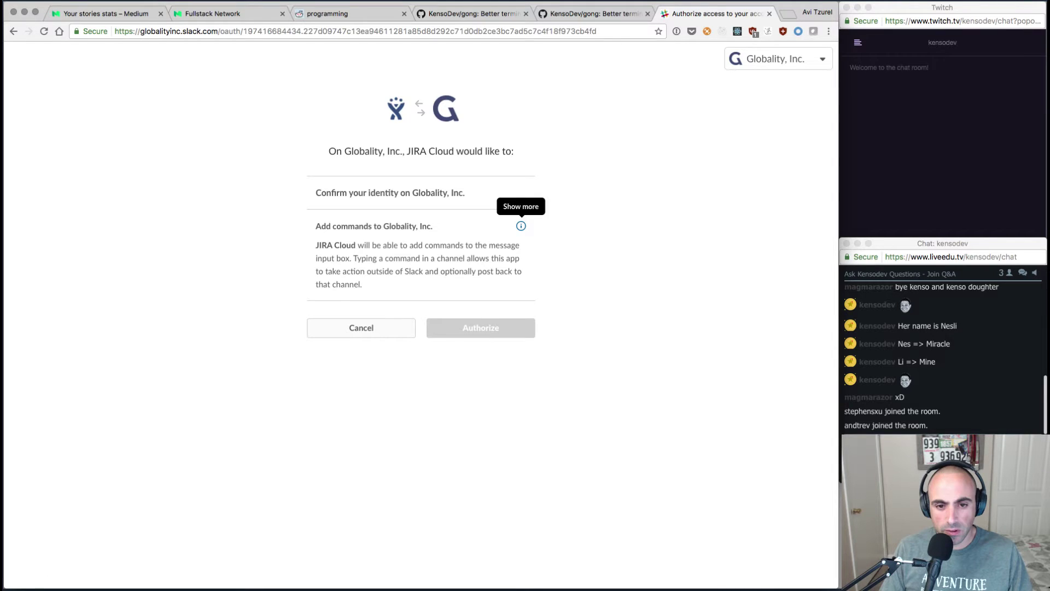
left_click_drag(363, 246, 316, 245)
left_click(363, 285)
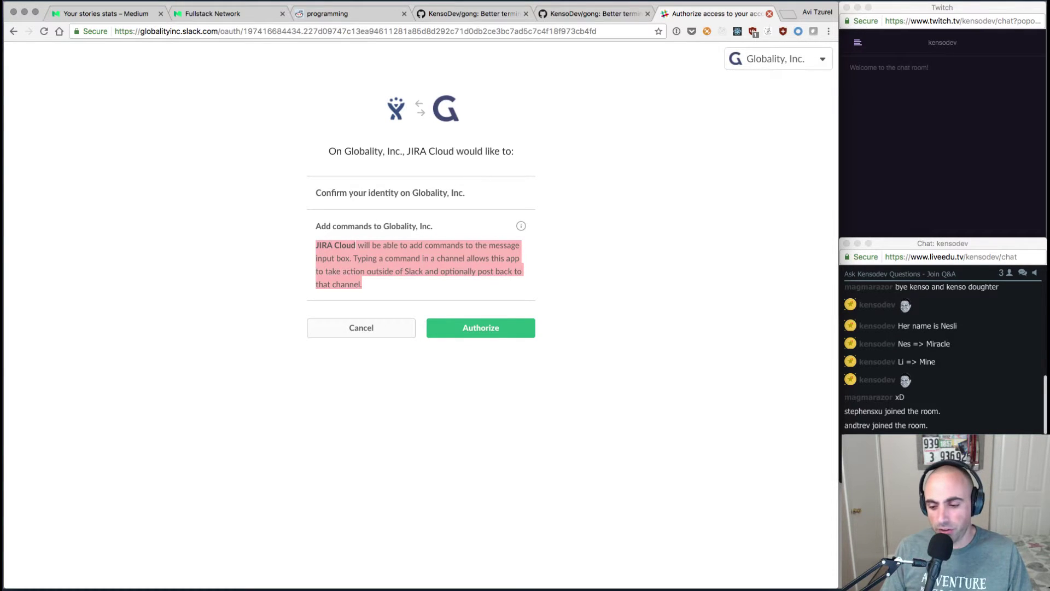
Close the Slack authorization page and review the gong README's upcoming features, highlighting gong next/pick and gong slack
left_click(770, 14)
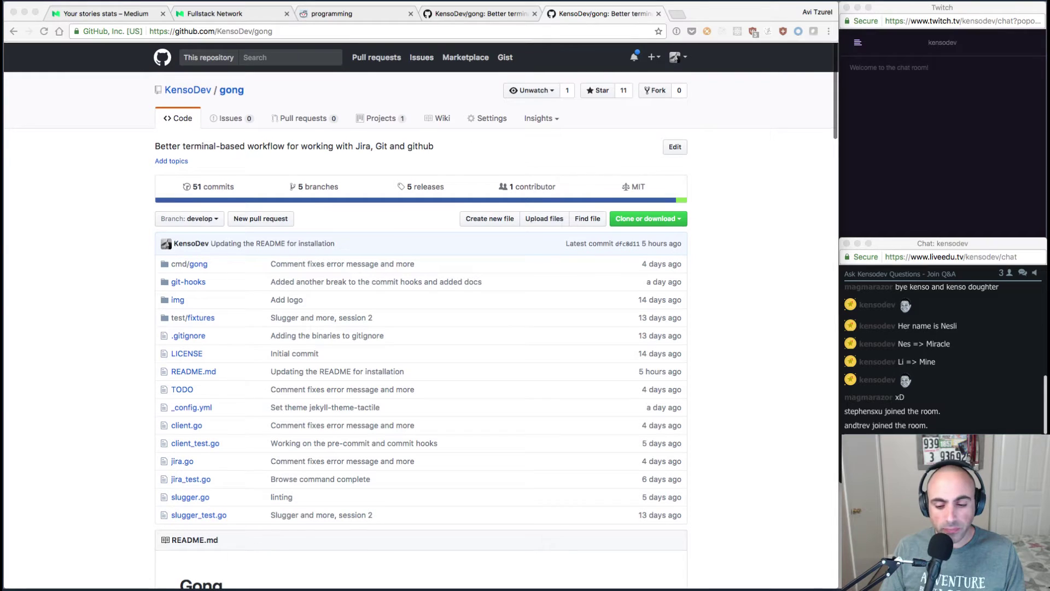
scroll(421, 315, "down", 1)
scroll(421, 314, "up", 1)
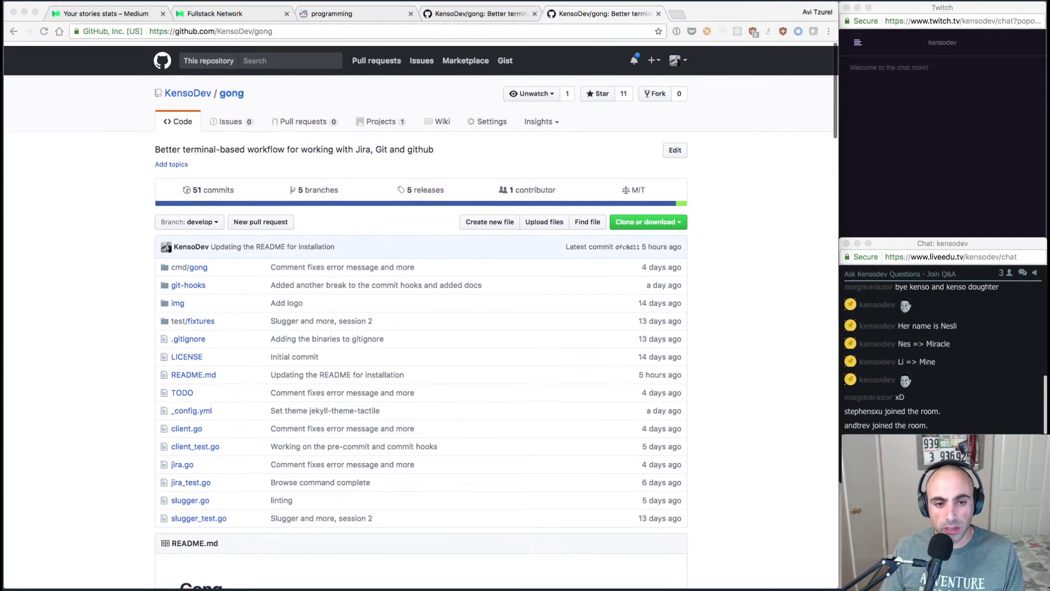
scroll(421, 314, "down", 15)
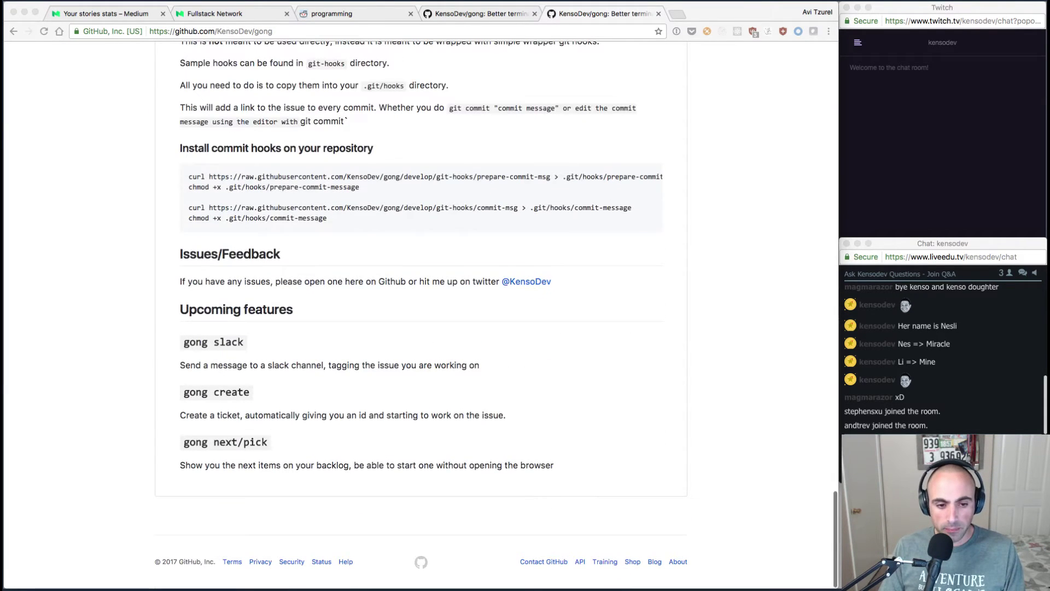
triple_click(226, 442)
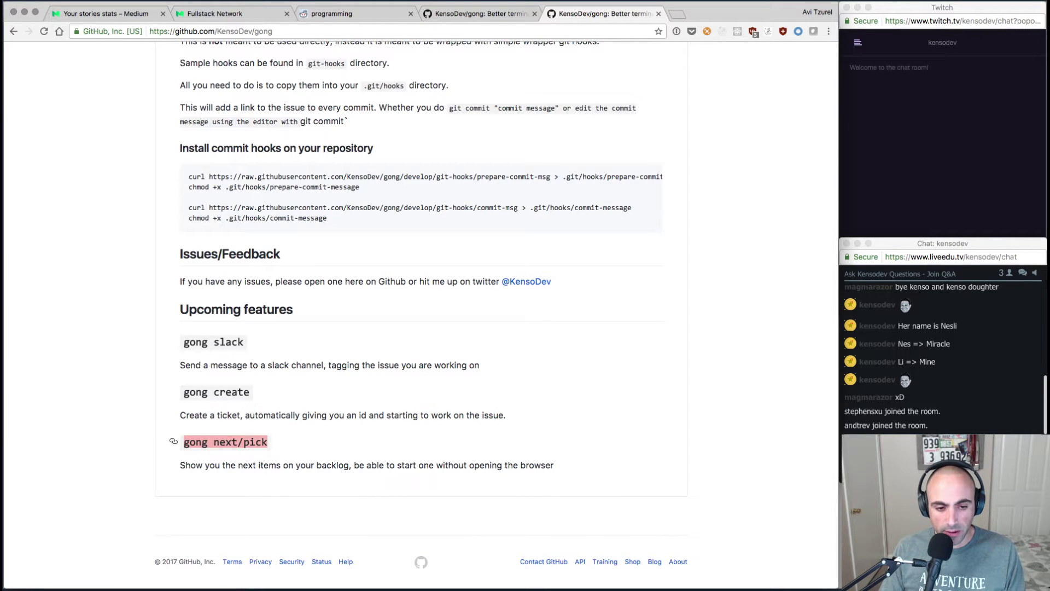
triple_click(226, 442)
triple_click(214, 342)
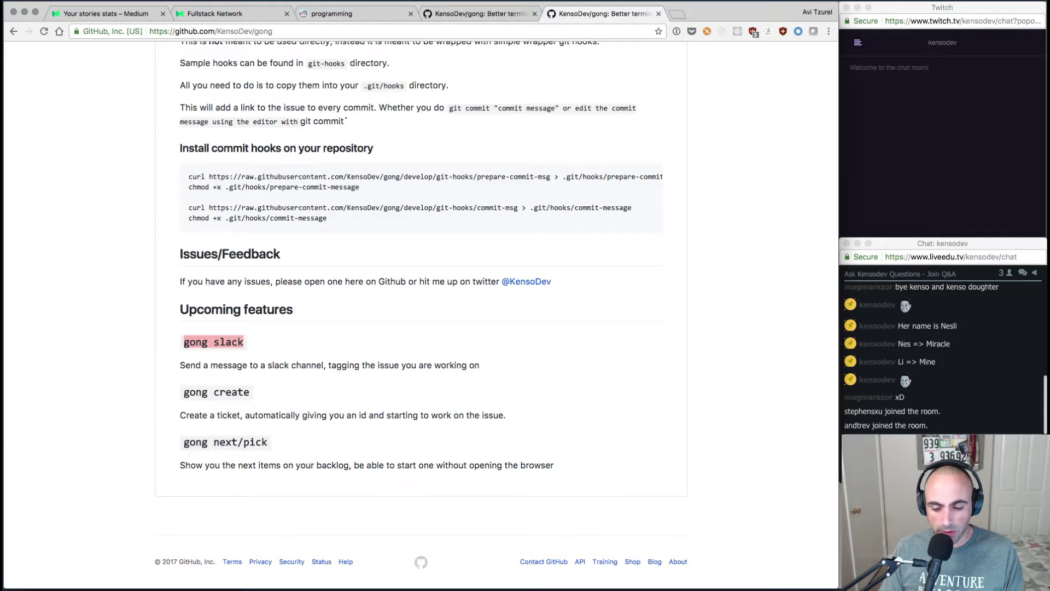
left_click(350, 350)
scroll(350, 351, "up", 20)
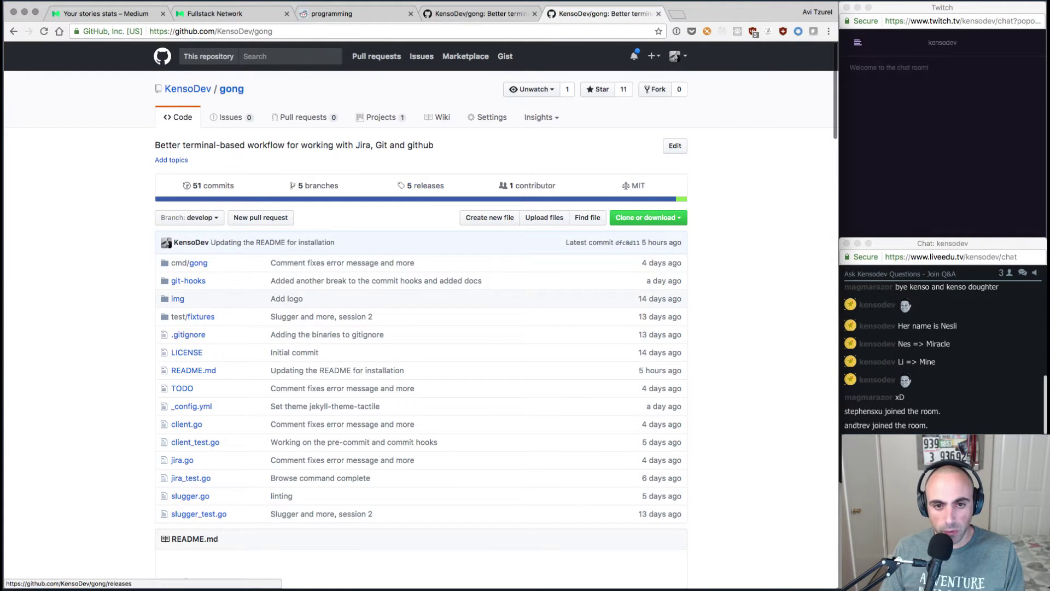
Switch to iTerm, open a new terminal window and enlarge it to cover the whole browser area
key("alt+space")
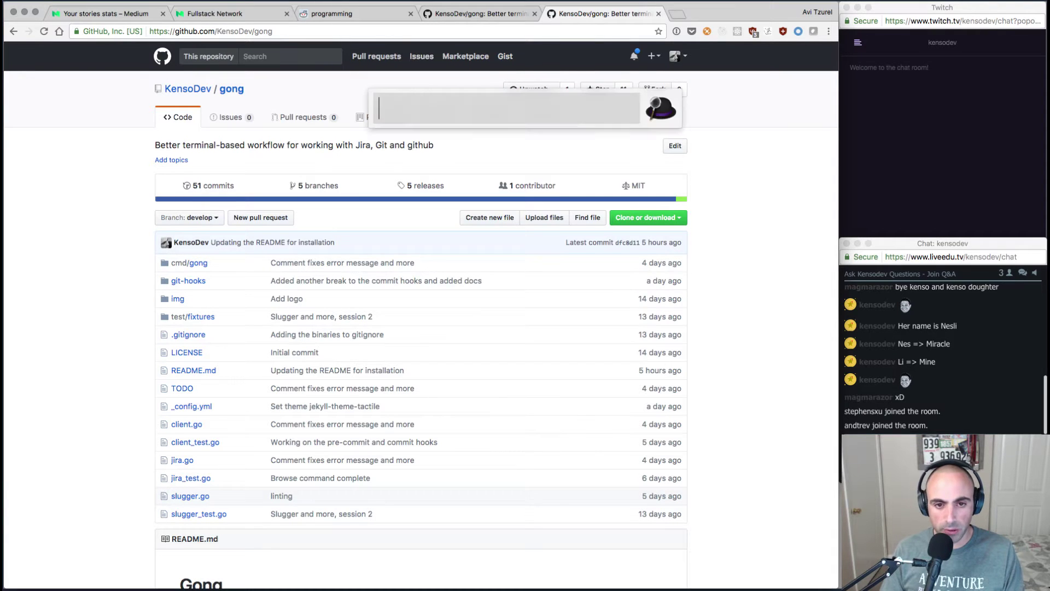
type("iter")
key("Return")
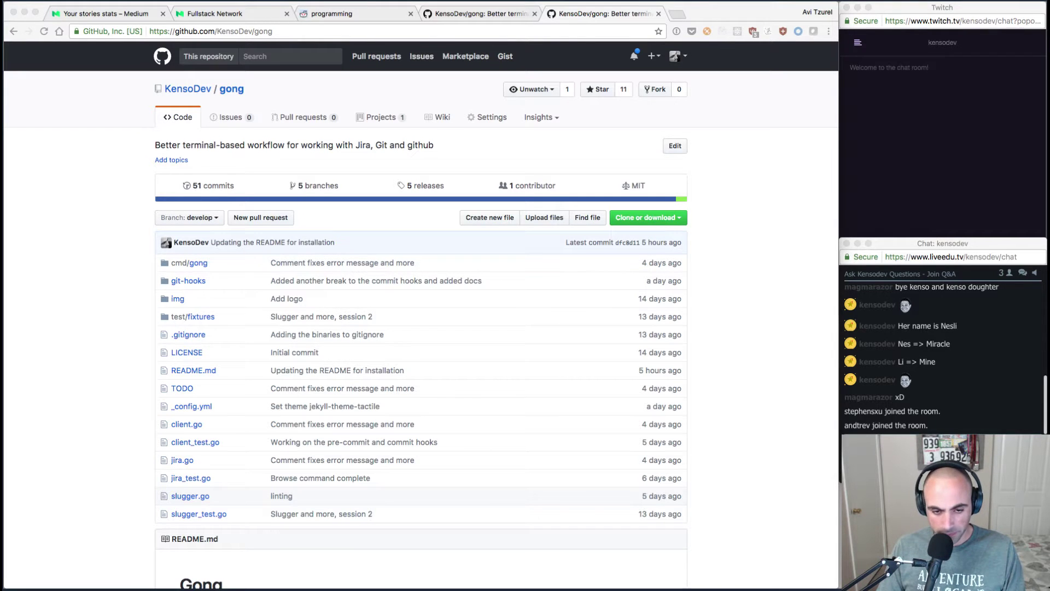
key("super+n")
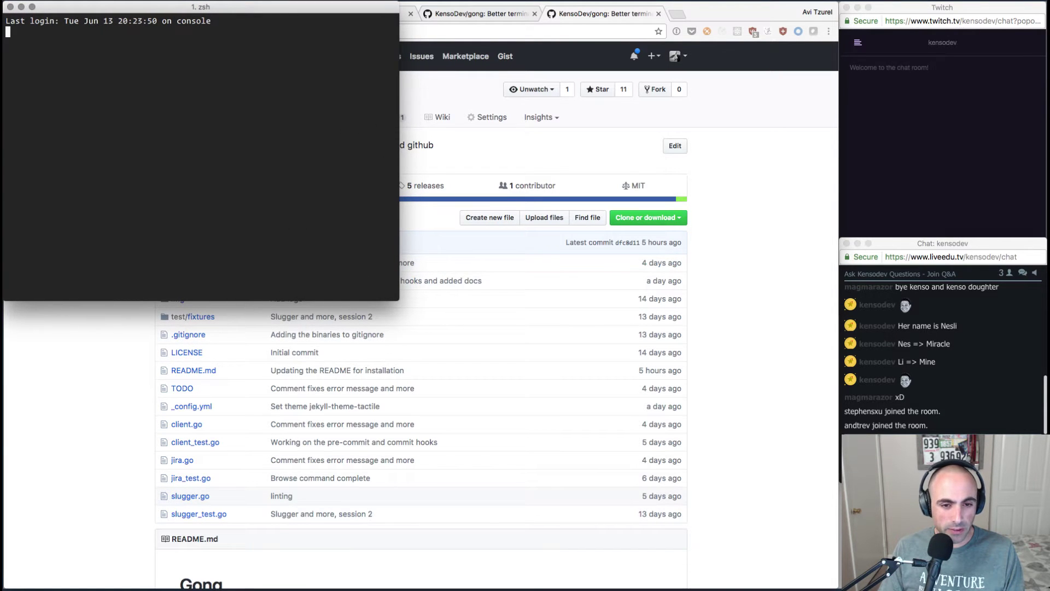
left_click_drag(399, 300, 840, 587)
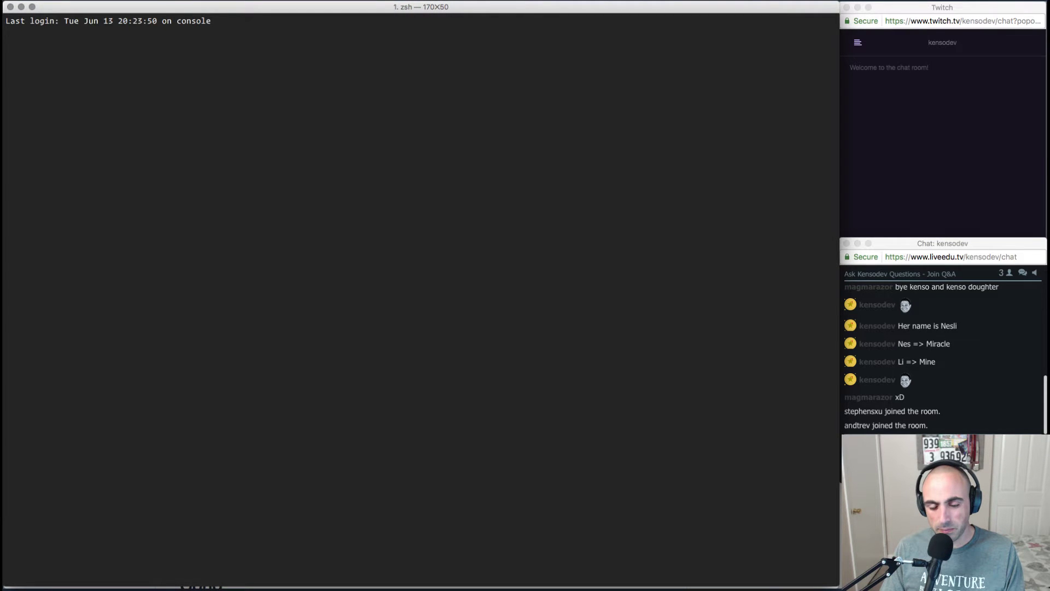
Change the working directory to $GOPATH/src/github.com/kensodev/gong and clear the terminal
type("cd $g")
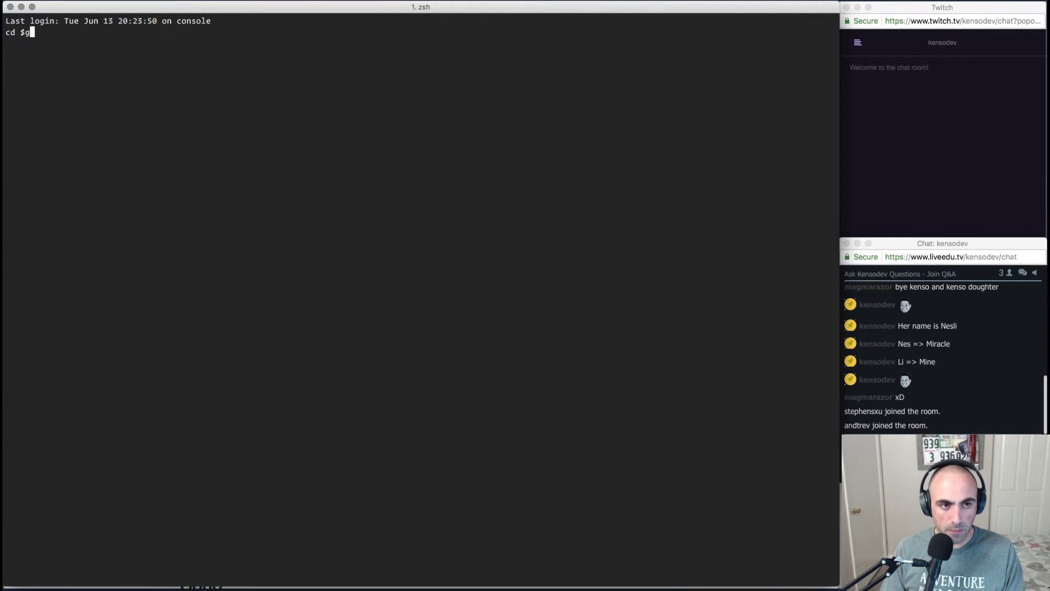
type("opa")
key("BackSpace")
key("BackSpace")
key("BackSpace")
key("BackSpace")
type("GO")
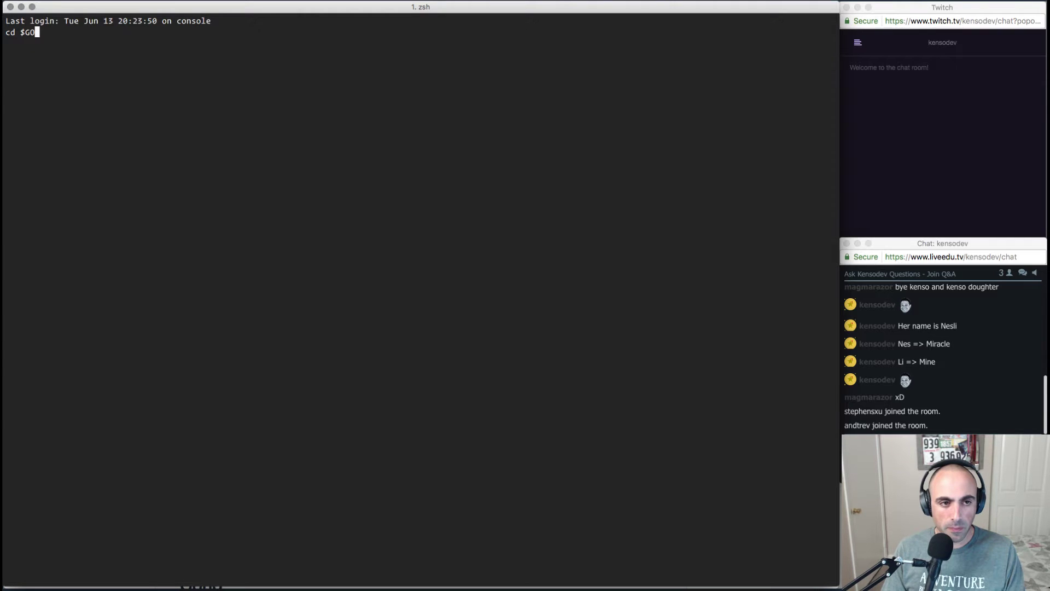
type("PATH /s")
key("BackSpace")
key("BackSpace")
key("BackSpace")
key("BackSpace")
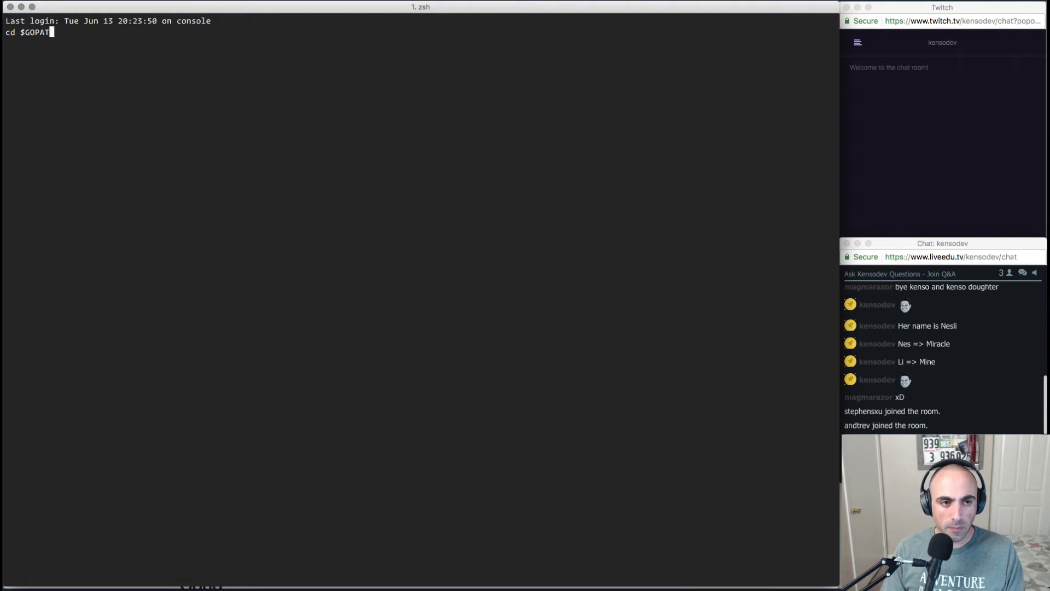
type("H/src/gi")
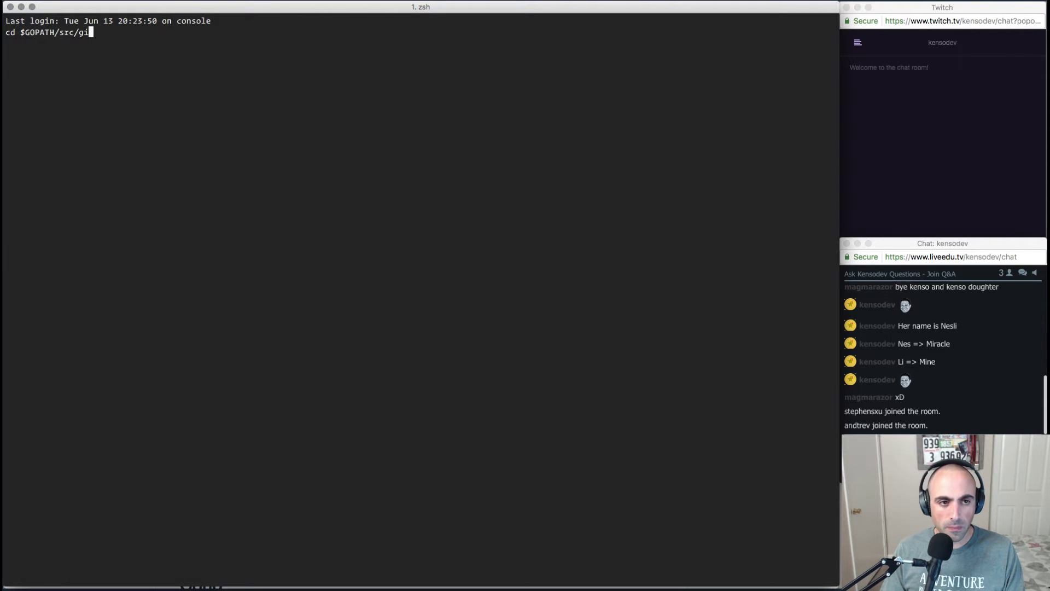
type("thub.com/kensodev")
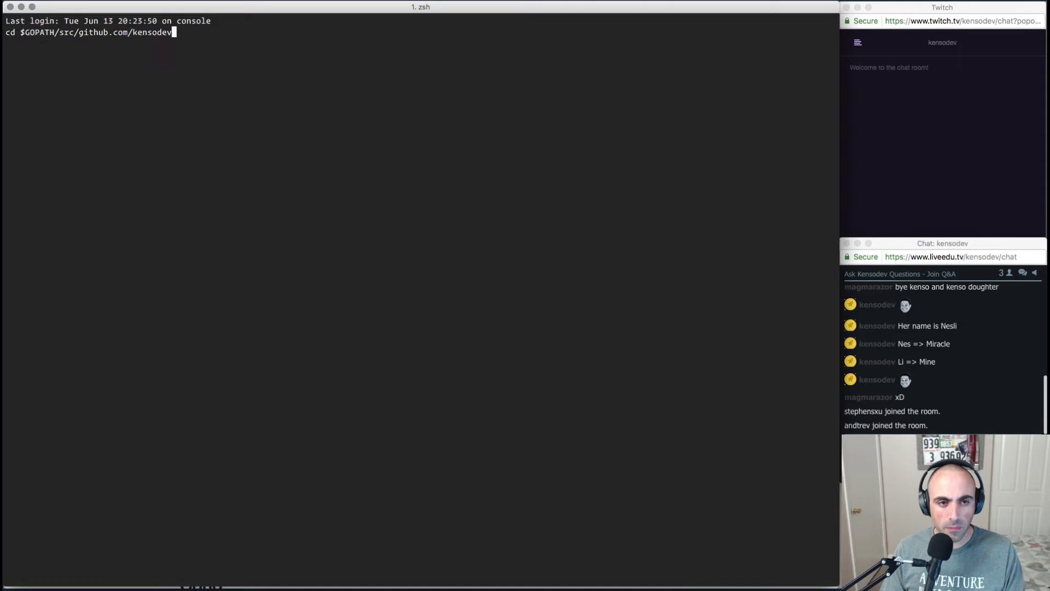
type("/gong")
key("Return")
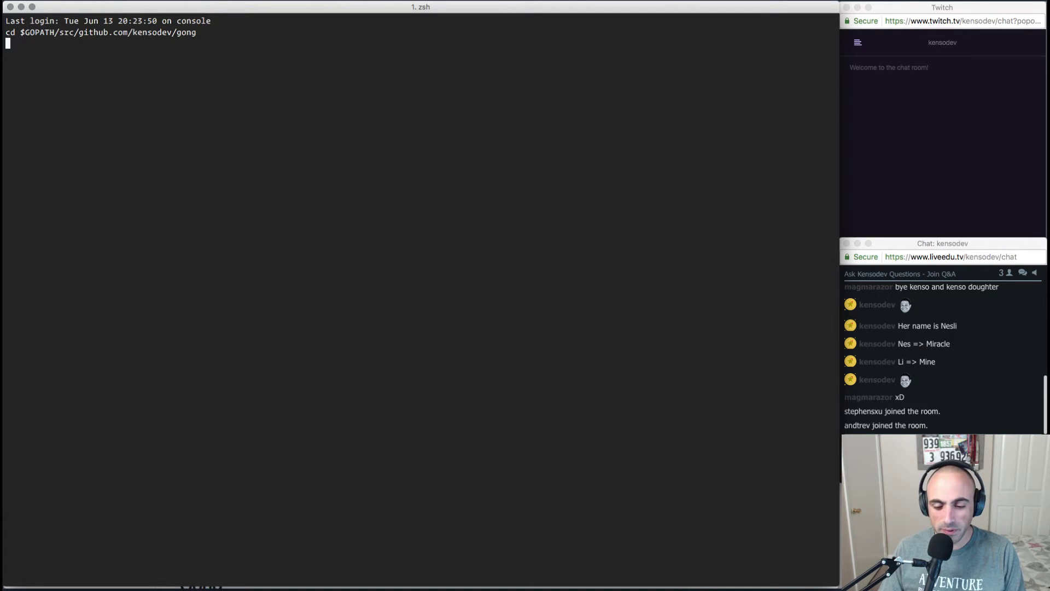
key("super+Tab")
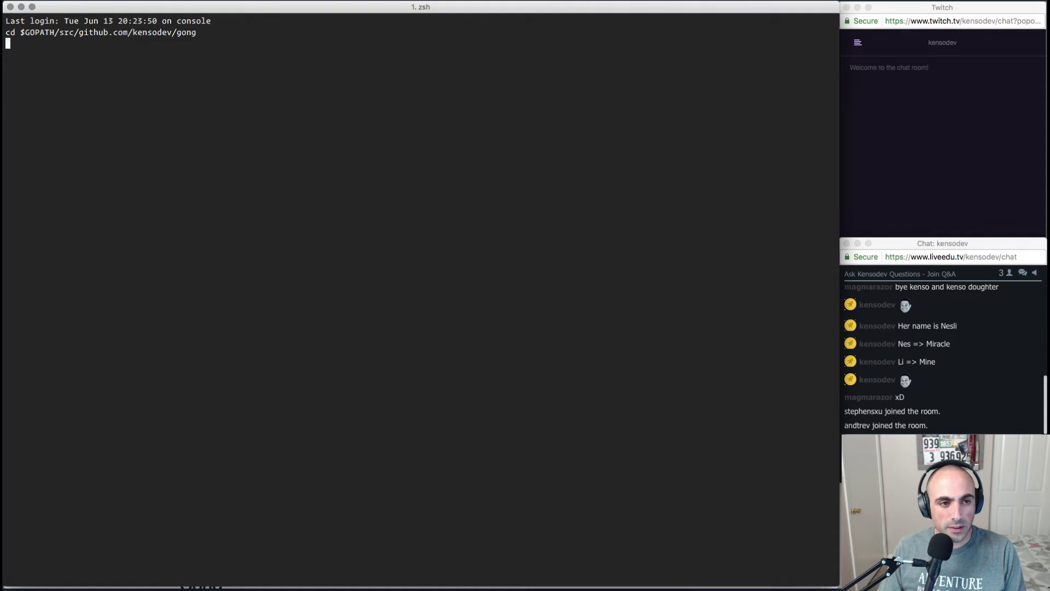
key("Return")
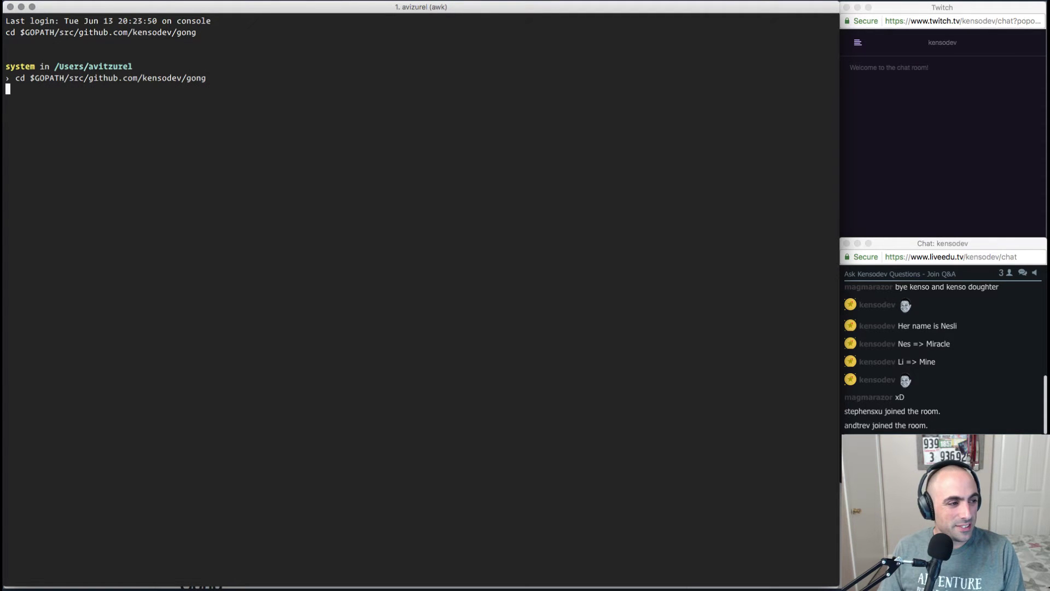
key("Return")
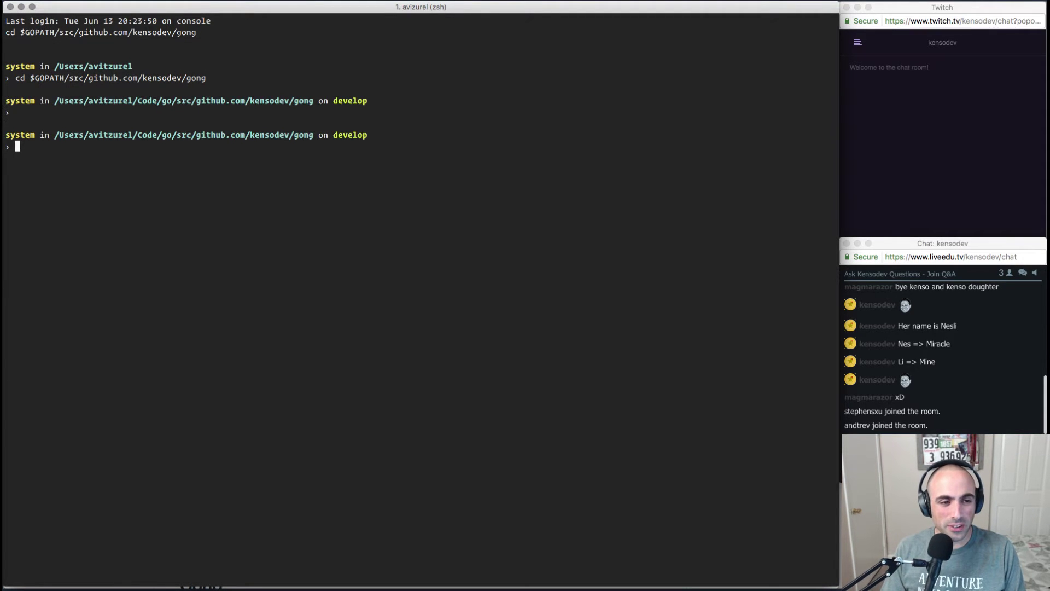
key("ctrl+l")
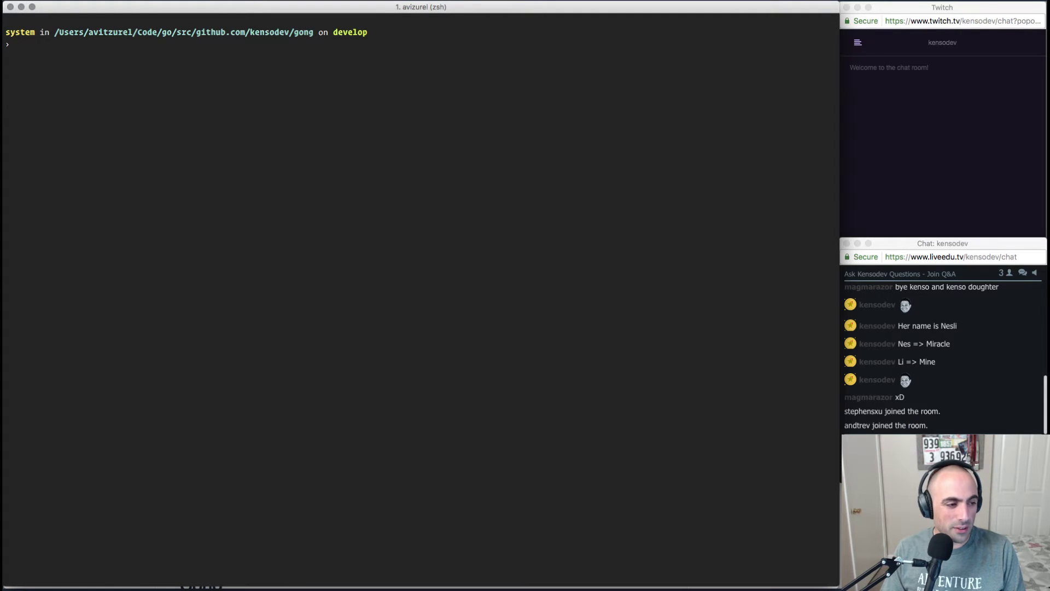
Start a new tmux session named pairing and clear its screen
type("tmuc new")
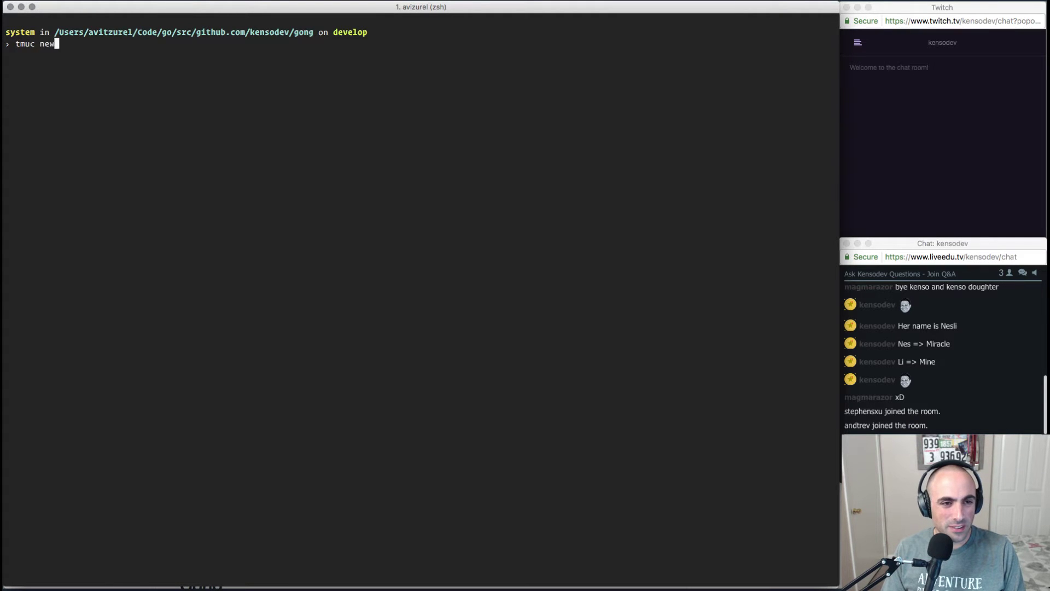
key("BackSpace")
key("BackSpace")
key("BackSpace")
key("BackSpace")
key("BackSpace")
type("x new")
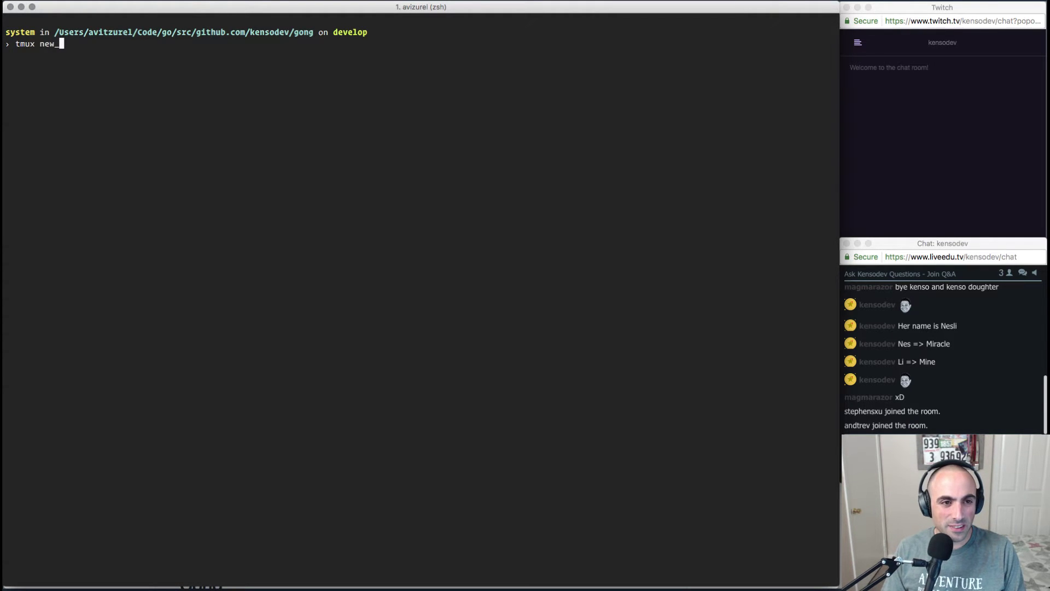
type("-session -s pairing")
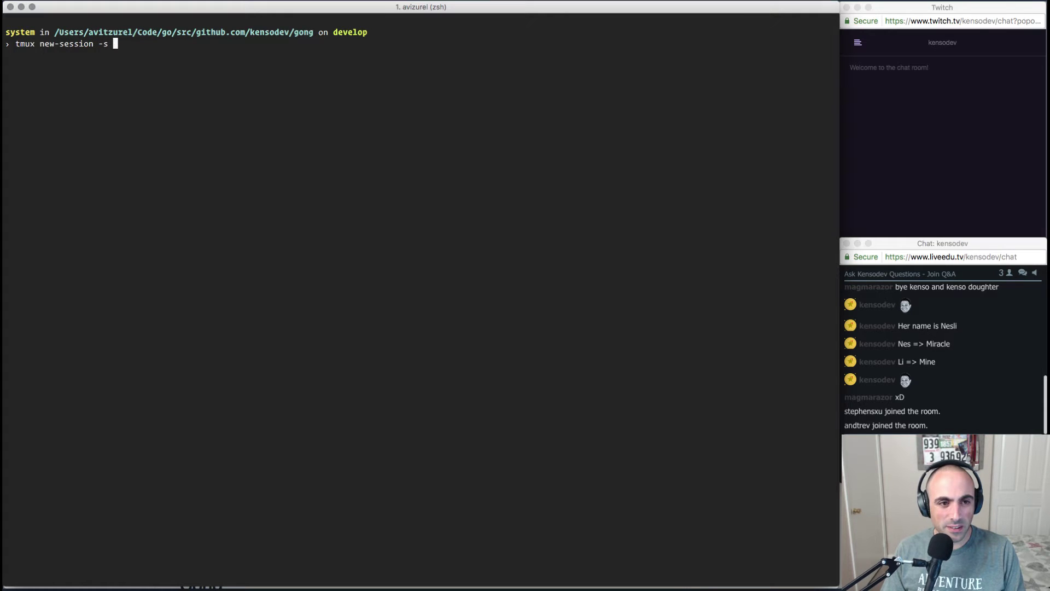
key("Return")
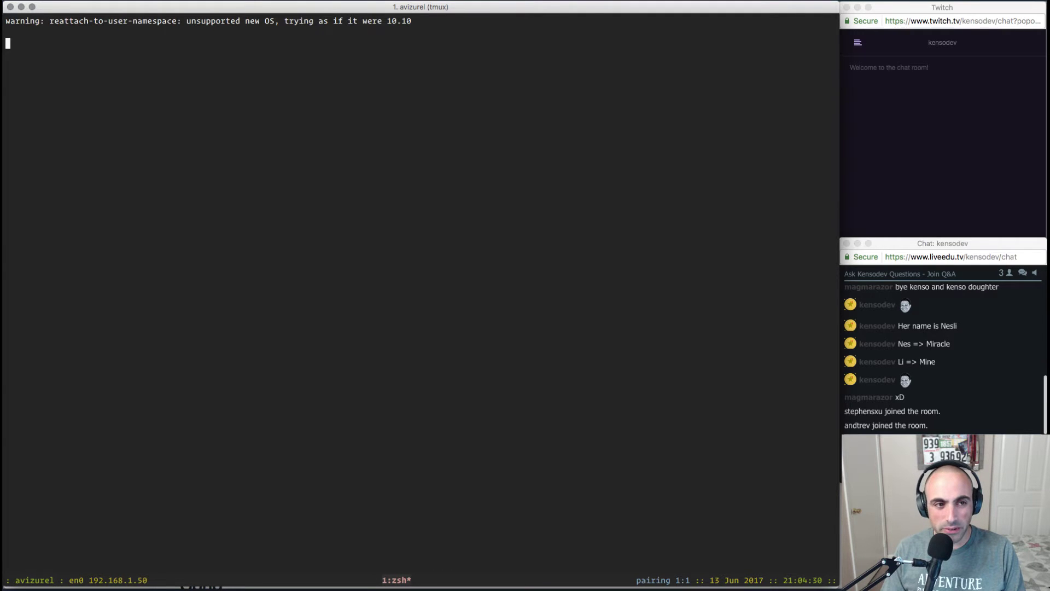
key("ctrl+l")
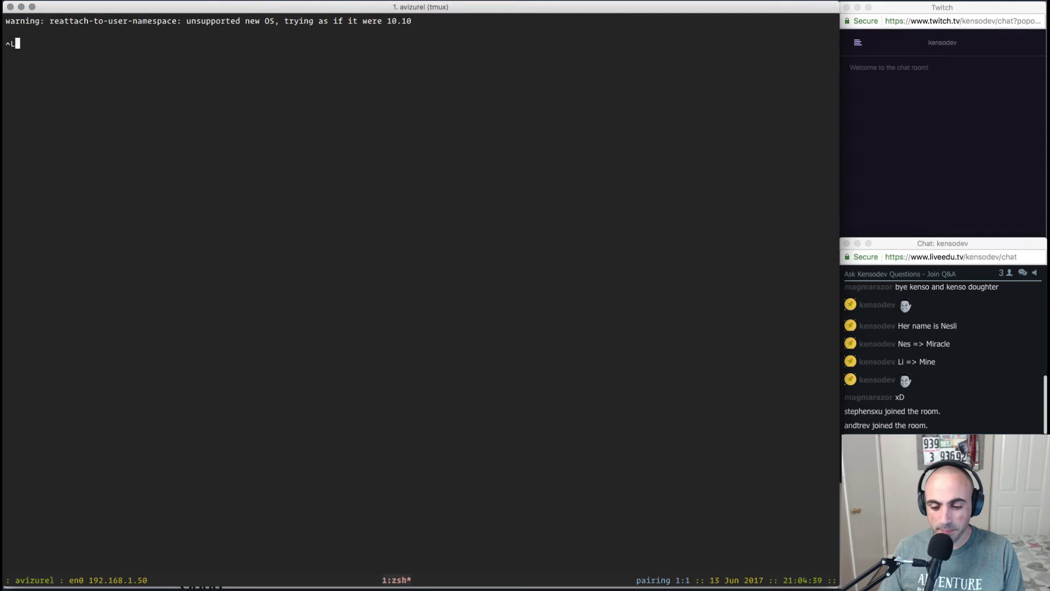
key("super+Tab")
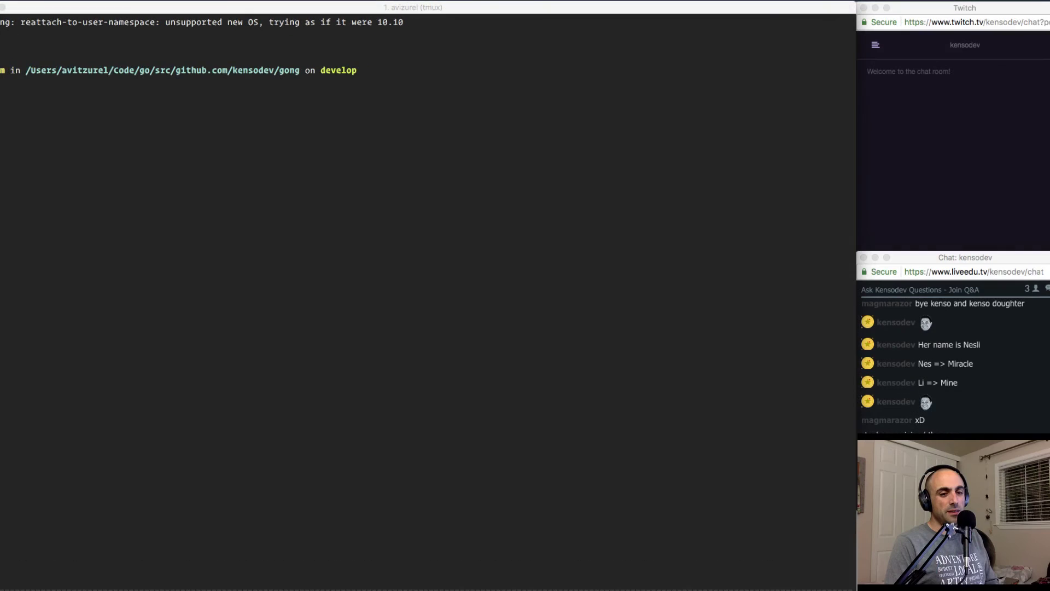
key("ctrl+l")
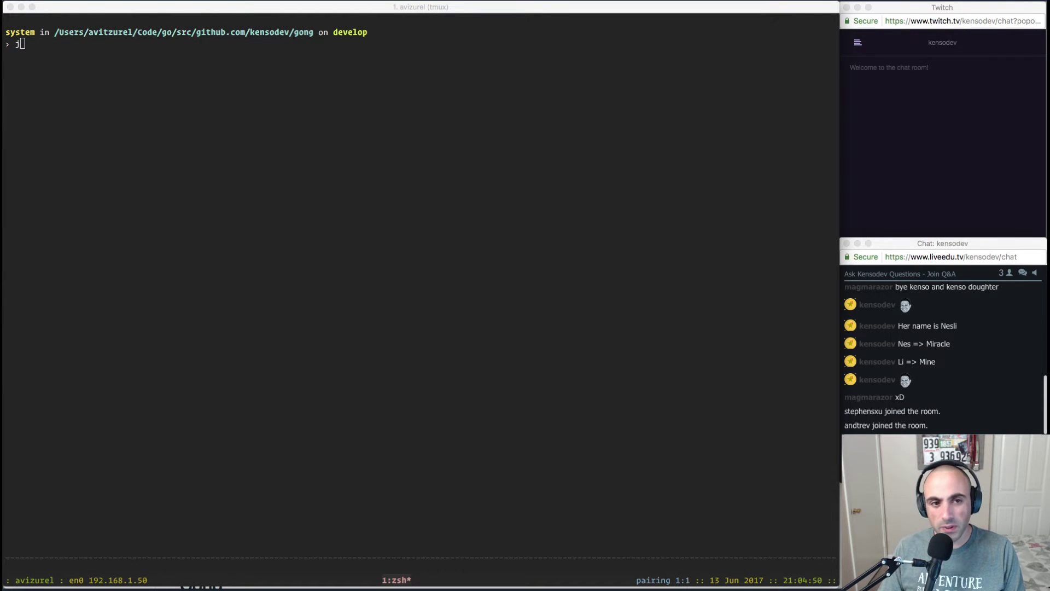
Open the current gong project directory in Vim
key("super+Tab")
type("vim .")
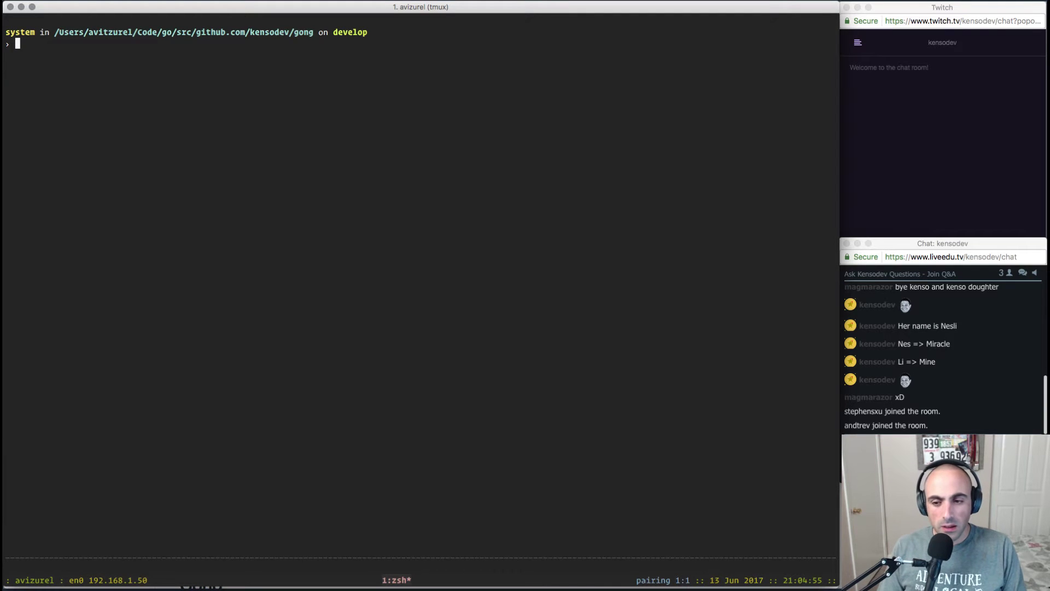
key("Return")
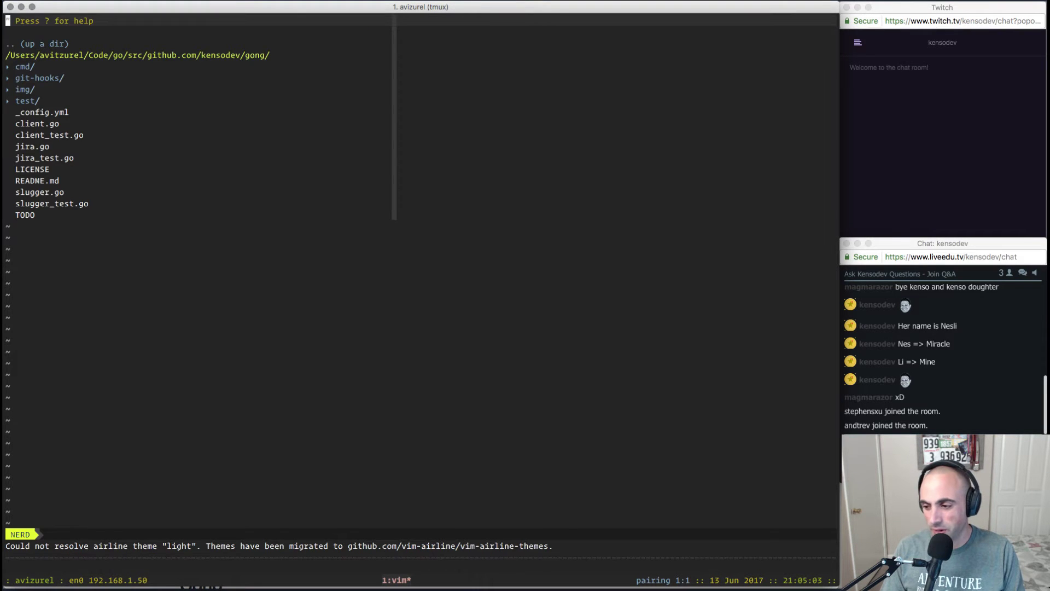
Browse the project's file tree and open jira_test.go
key("j")
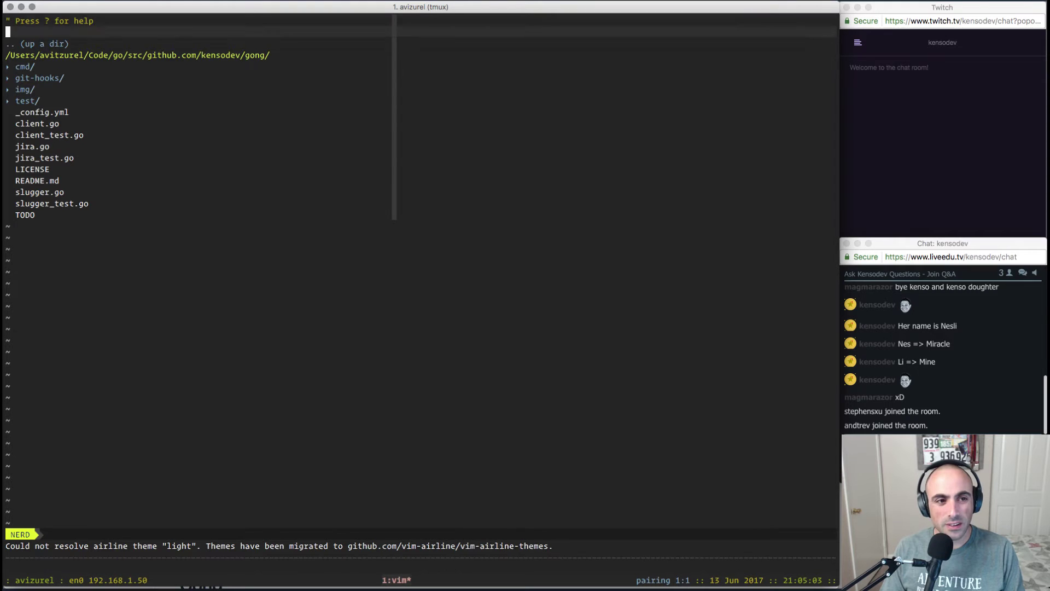
key("j")
key("j")
key("j")
key("j")
key("j")
key("j")
key("j")
key("j")
key("j")
key("j")
key("j")
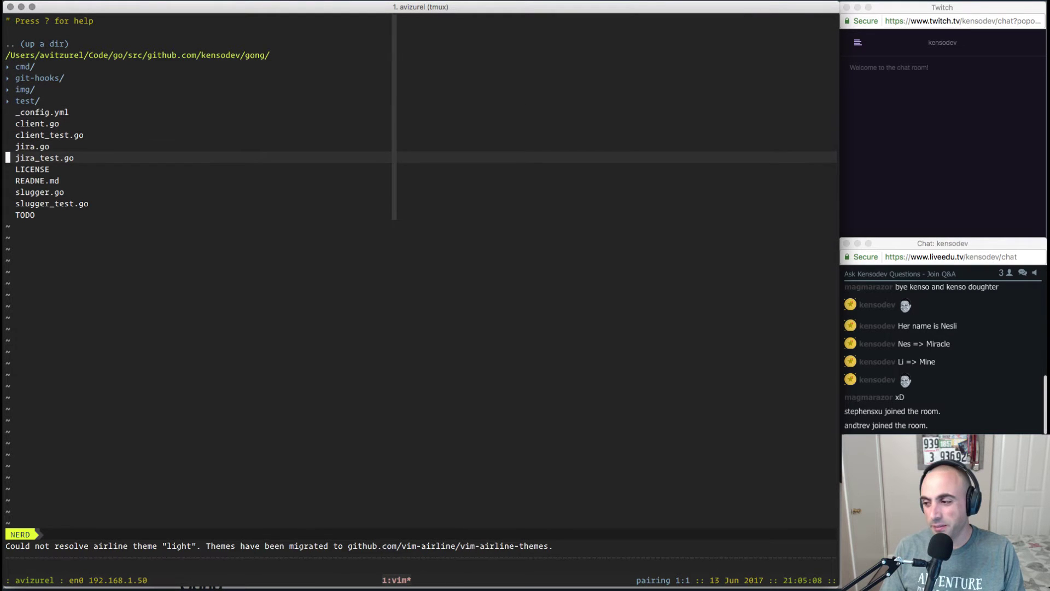
key("j")
key("j")
key("j")
key("j")
key("j")
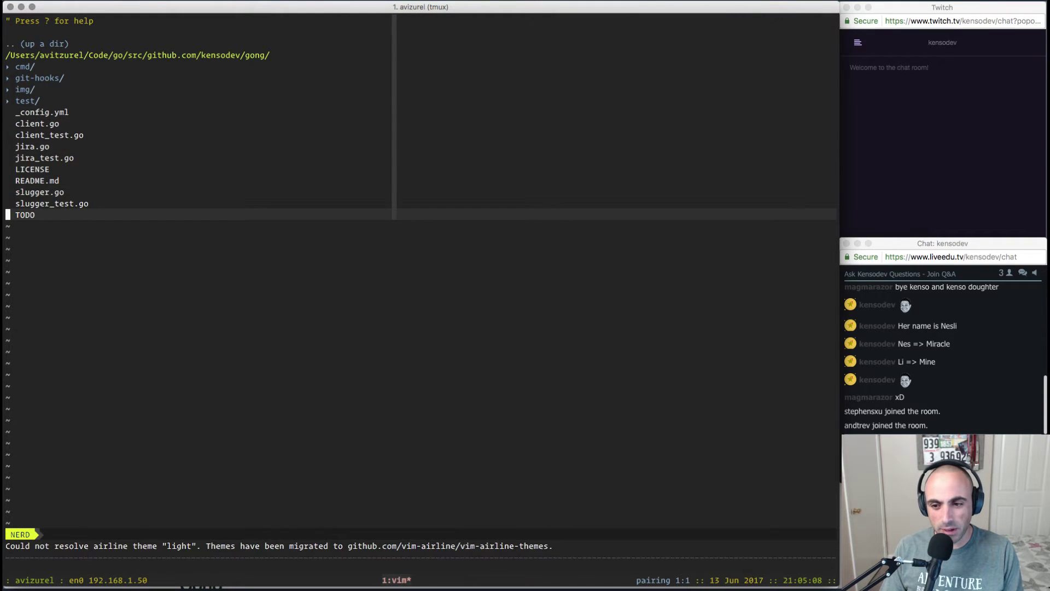
key("k")
key("k")
key("k")
key("k")
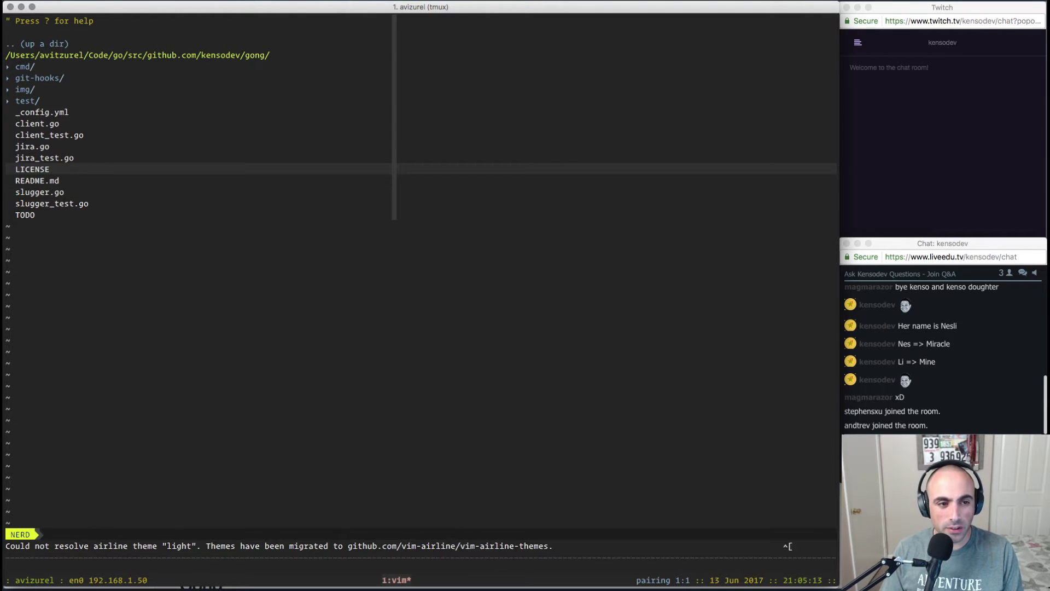
key("k")
key("Return")
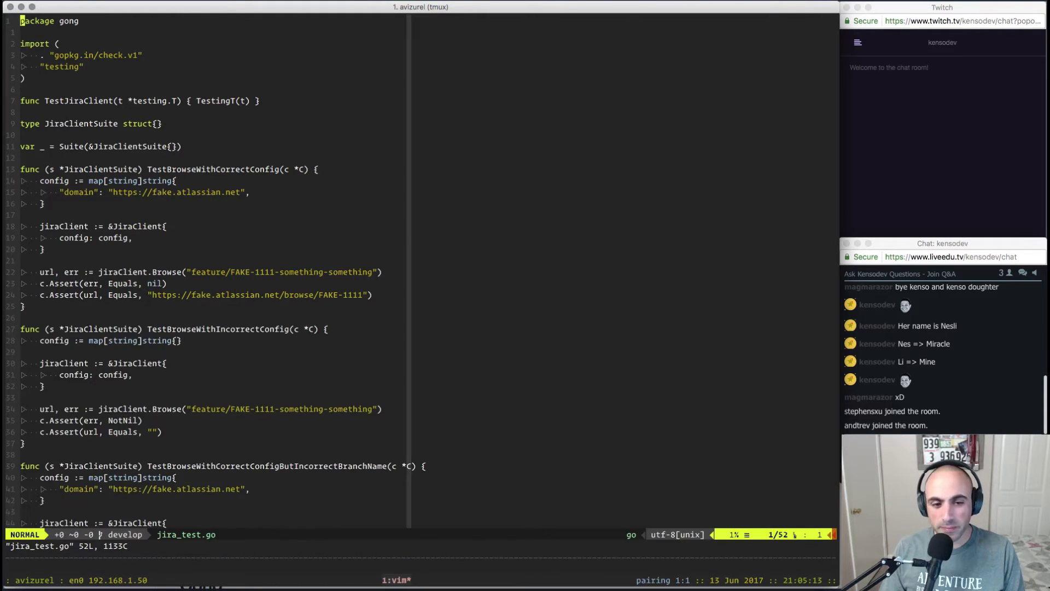
Split the jira_test.go view vertically and move to the second pane
key("j")
key("j")
key("j")
key("j")
key("j")
key("k")
key("k")
key("k")
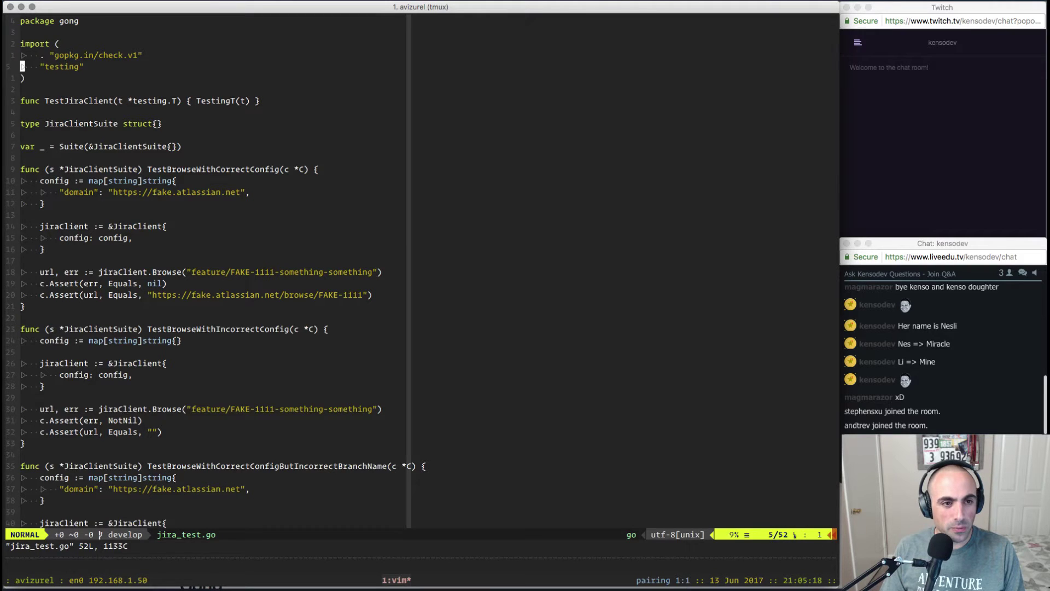
key("v")
key("ctrl+w")
key("l")
key("k")
key("k")
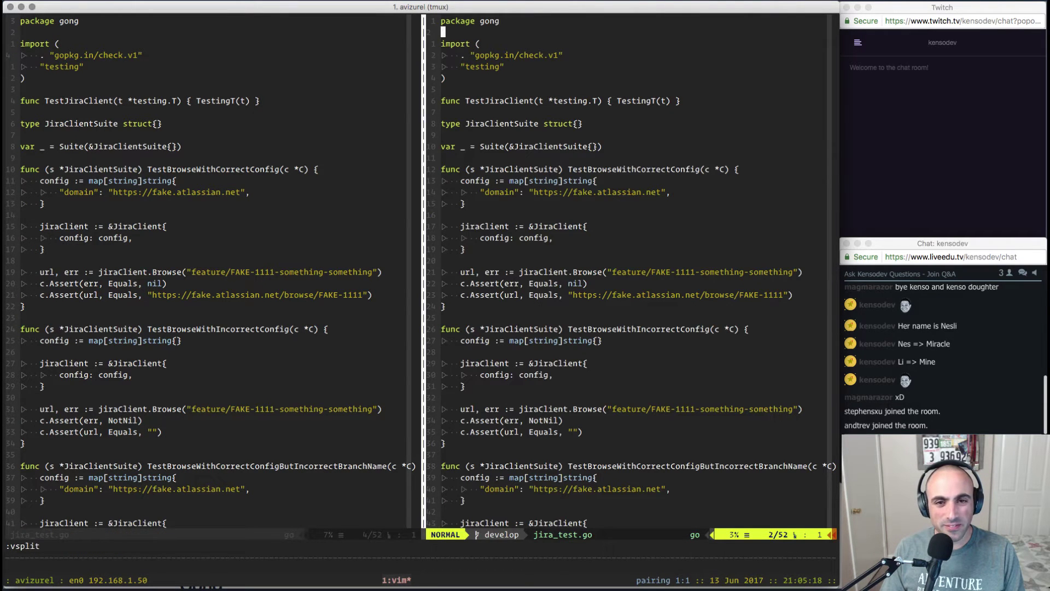
Reveal the current file in the NERDTree file tree and open jira.go beside the jira_test.go pane
key("f")
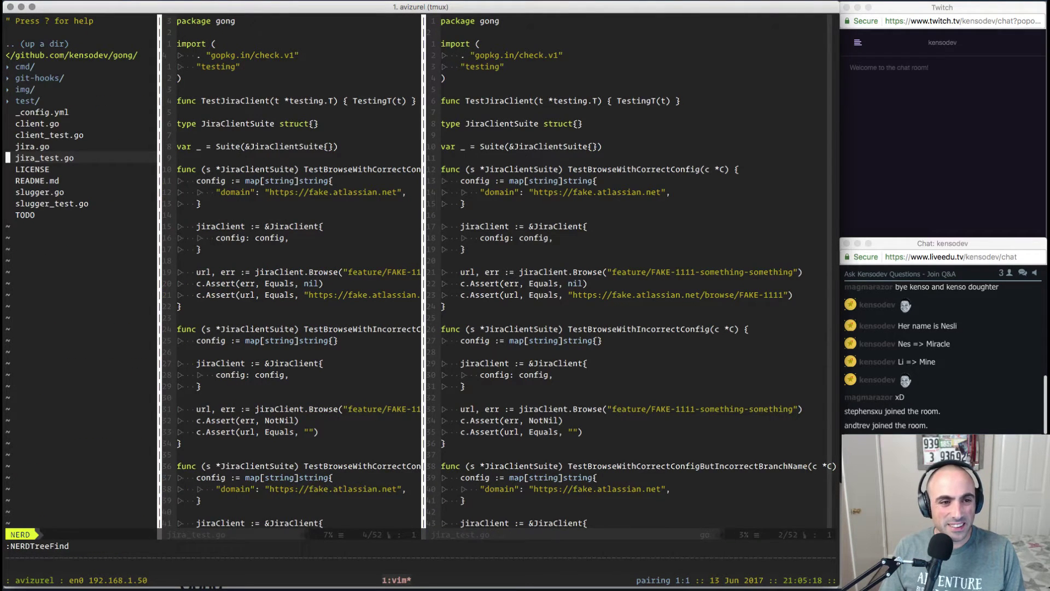
key("j")
key("j")
key("j")
key("k")
key("k")
key("k")
key("k")
key("k")
key("k")
key("k")
key("k")
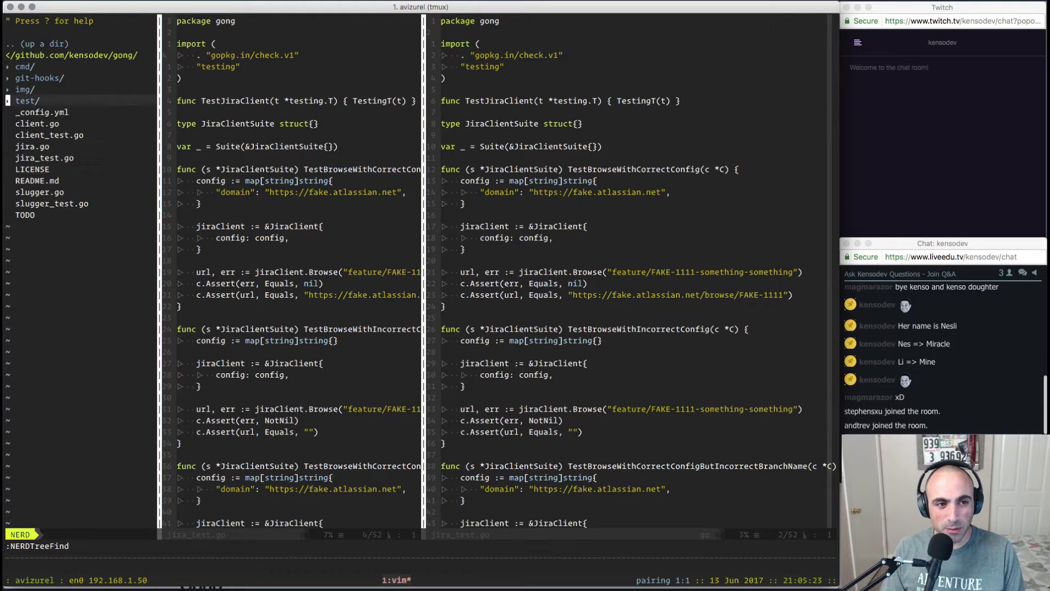
key("k")
key("k")
key("j")
key("j")
key("j")
key("j")
key("j")
key("j")
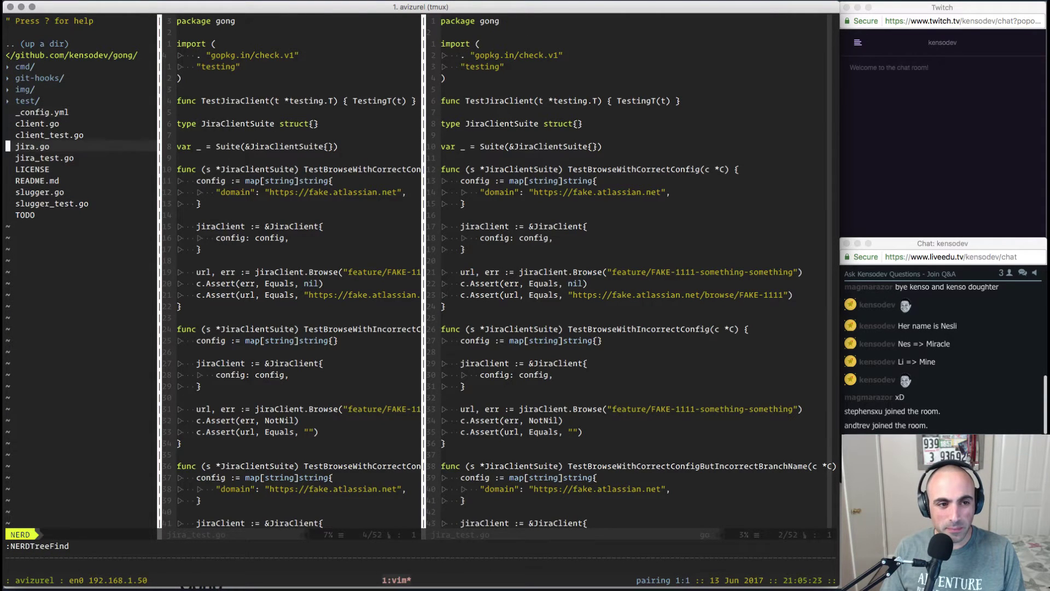
key("Return")
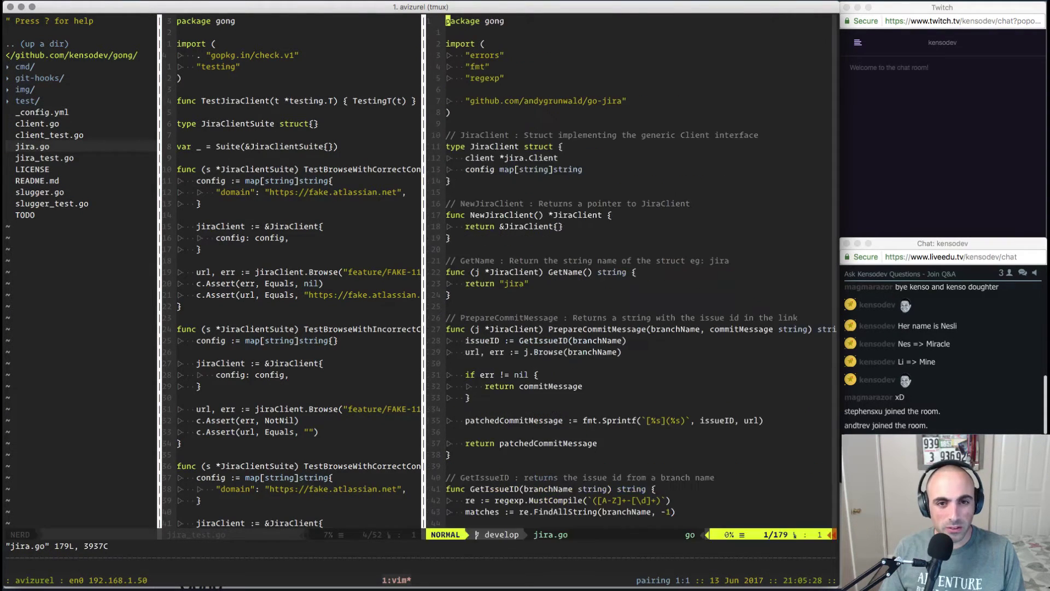
Select and copy the import path github.com/andygrunwald/go-jira between its quotes in jira.go
key("j")
key("j")
key("j")
key("j")
key("j")
key("j")
key("j")
key("l")
key("l")
key("v")
key("i")
key("quotedbl")
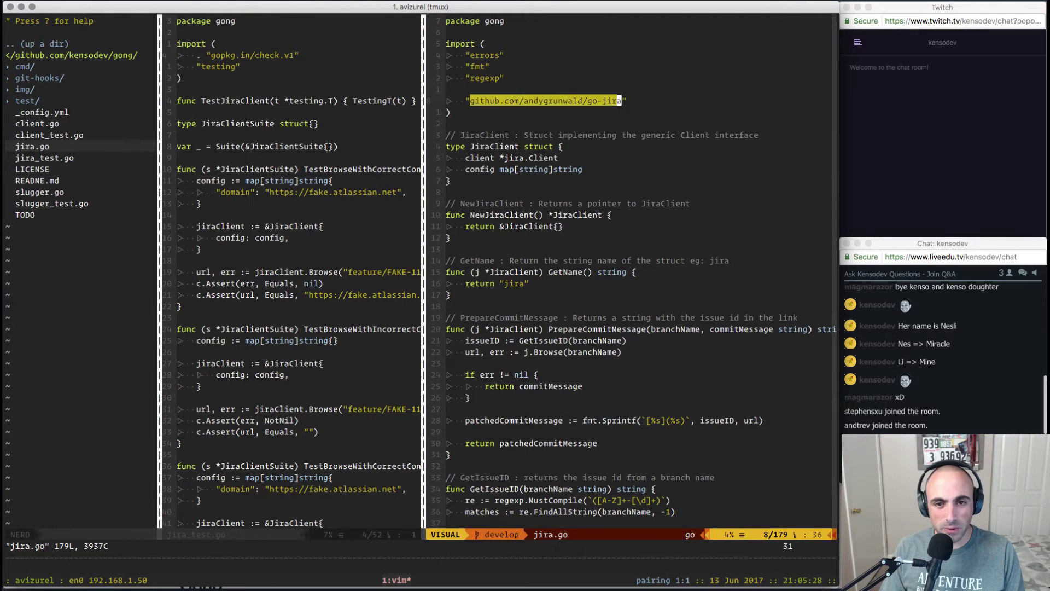
key("y")
Open github.com/andygrunwald/go-jira in the browser and read the README's features, installation, API, single-issue example and authentication sections
key("super+space")
type("github.com/andygrunwald/go-jira")
key("Return")
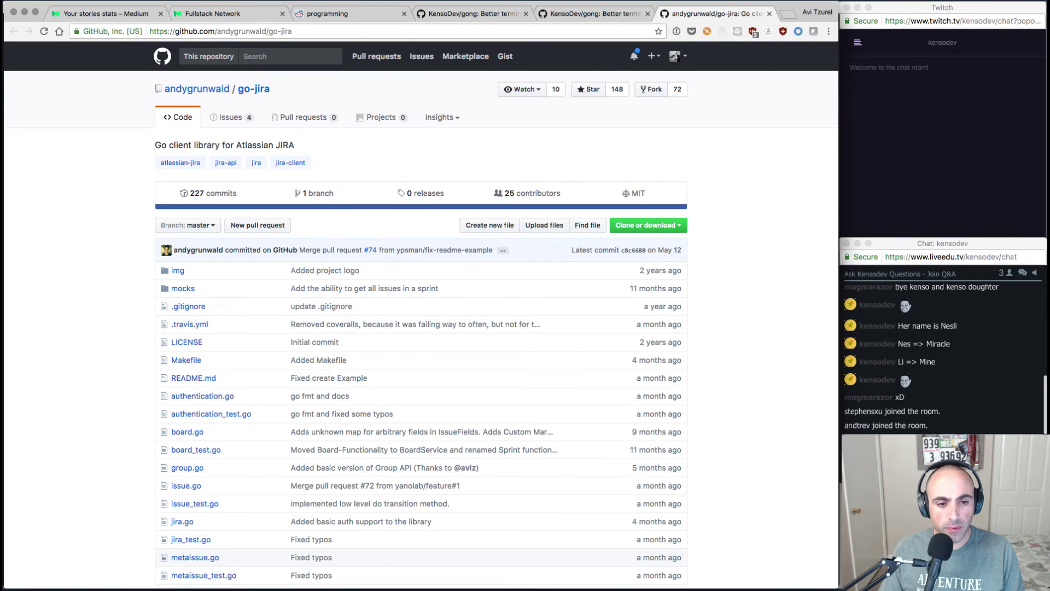
scroll(421, 315, "down", 3)
scroll(422, 315, "down", 15)
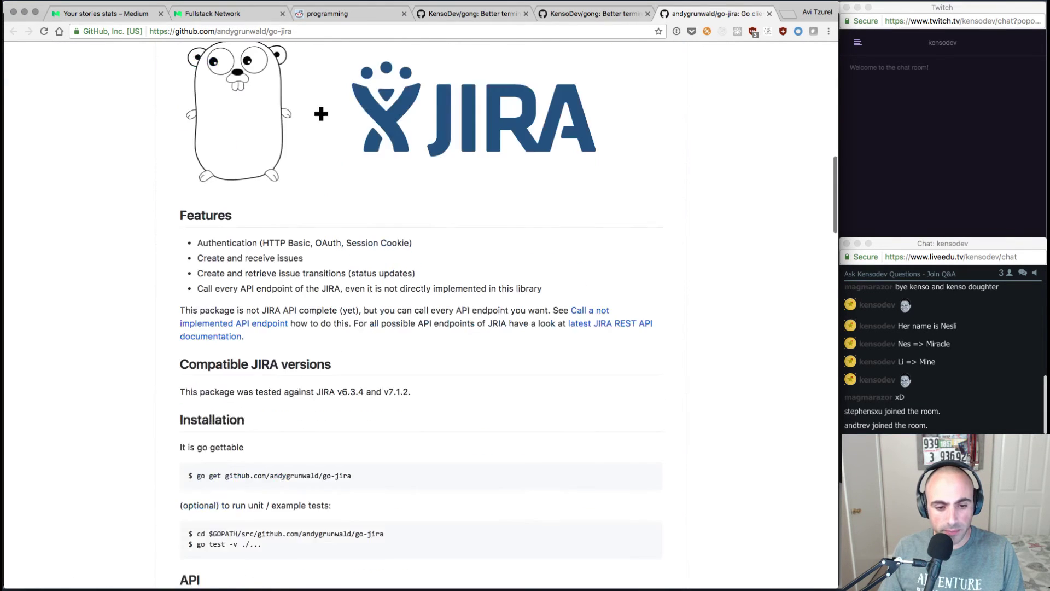
scroll(421, 315, "down", 7)
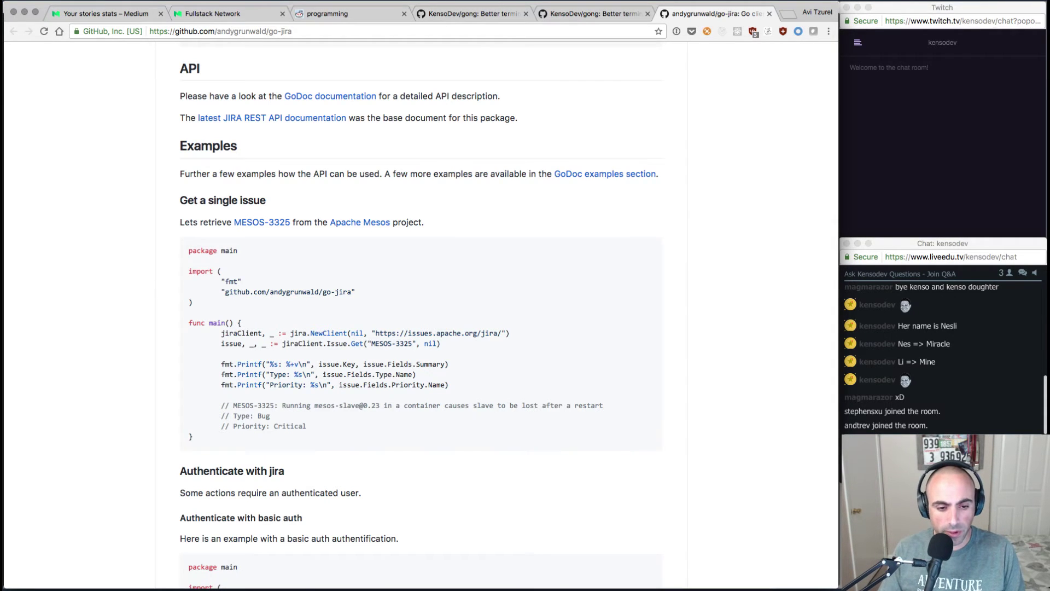
scroll(422, 315, "down", 4)
scroll(421, 314, "down", 2)
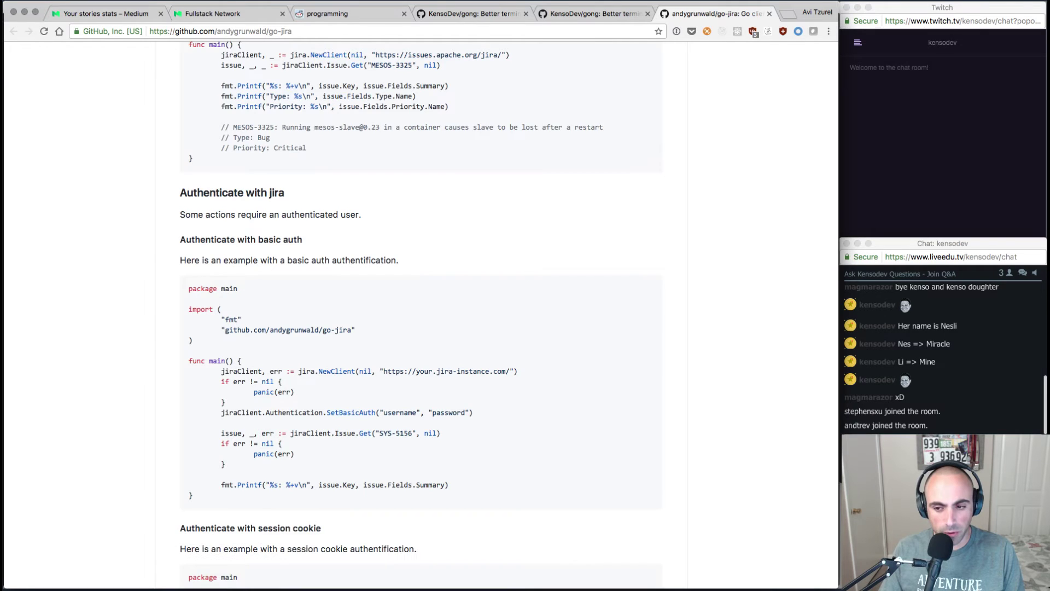
Read the go-jira README's authentication and "Create an issue" sections, highlighting the issue-creation code in the example
scroll(421, 315, "down", 10)
scroll(421, 314, "down", 8)
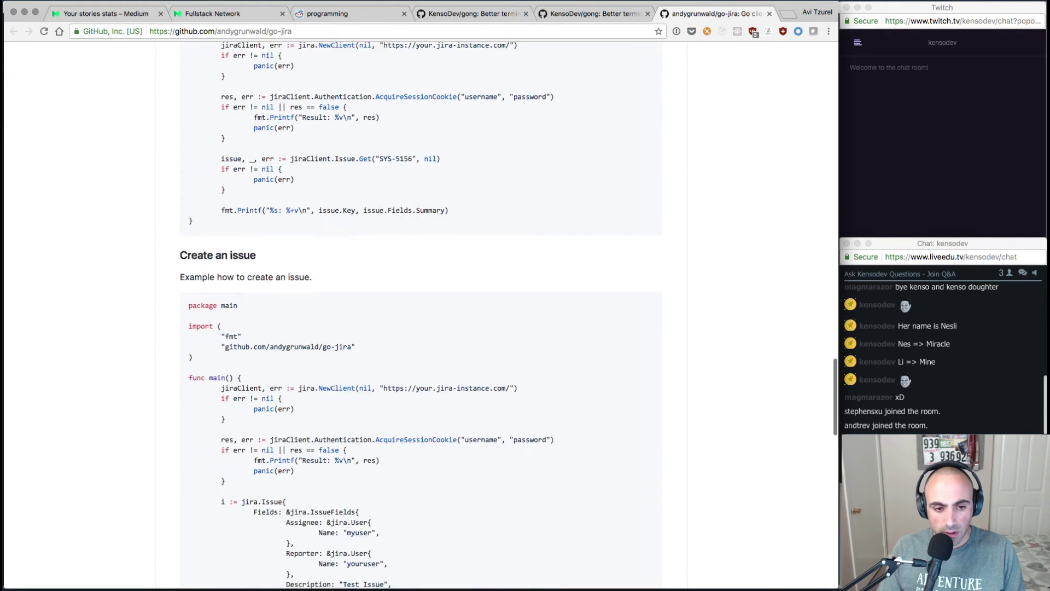
scroll(421, 315, "down", 1)
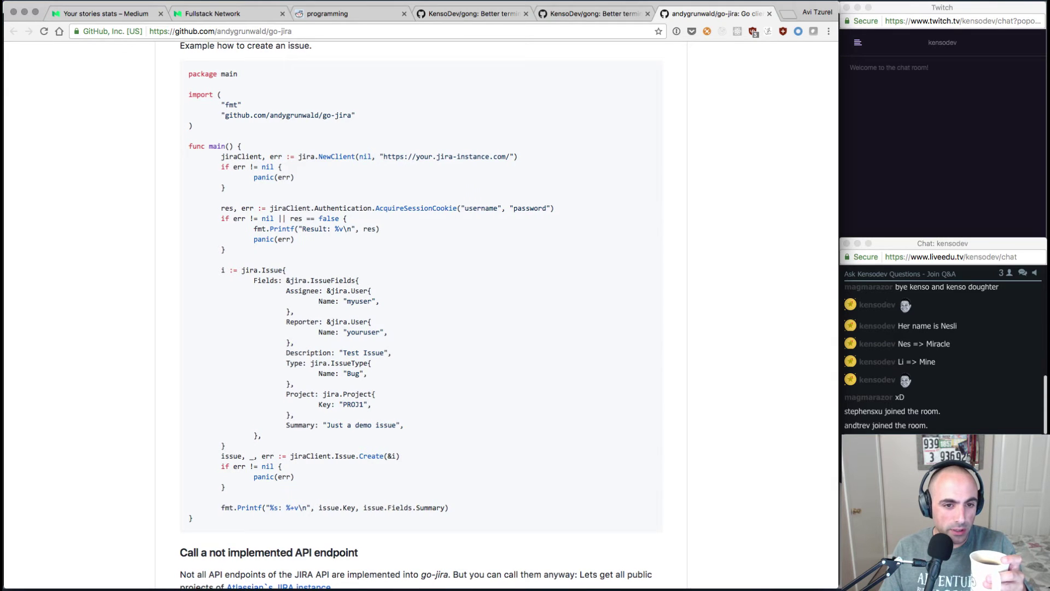
scroll(422, 315, "up", 1)
left_click_drag(190, 167, 282, 466)
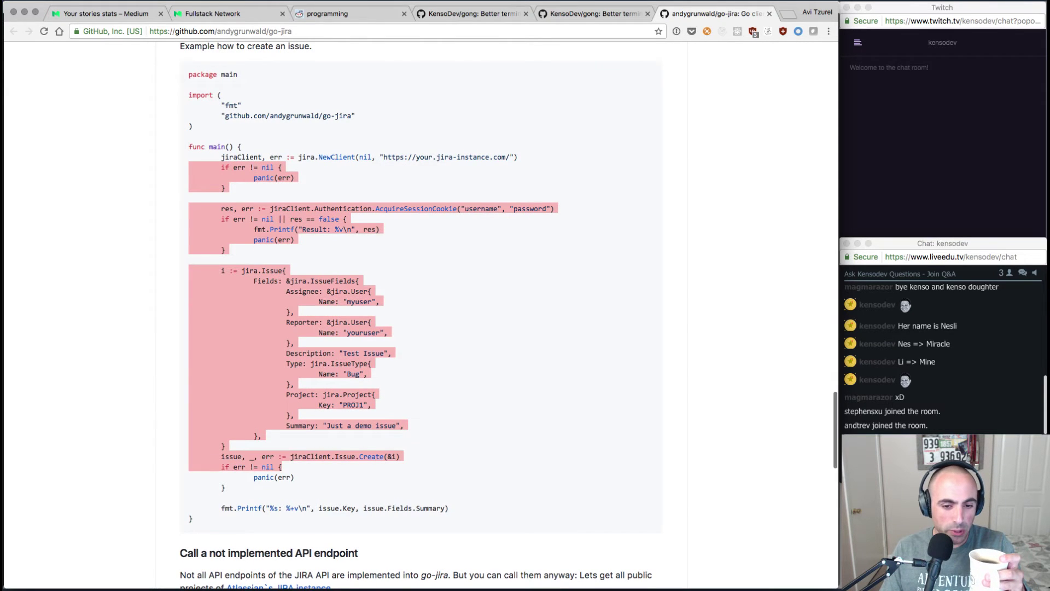
left_click(227, 445)
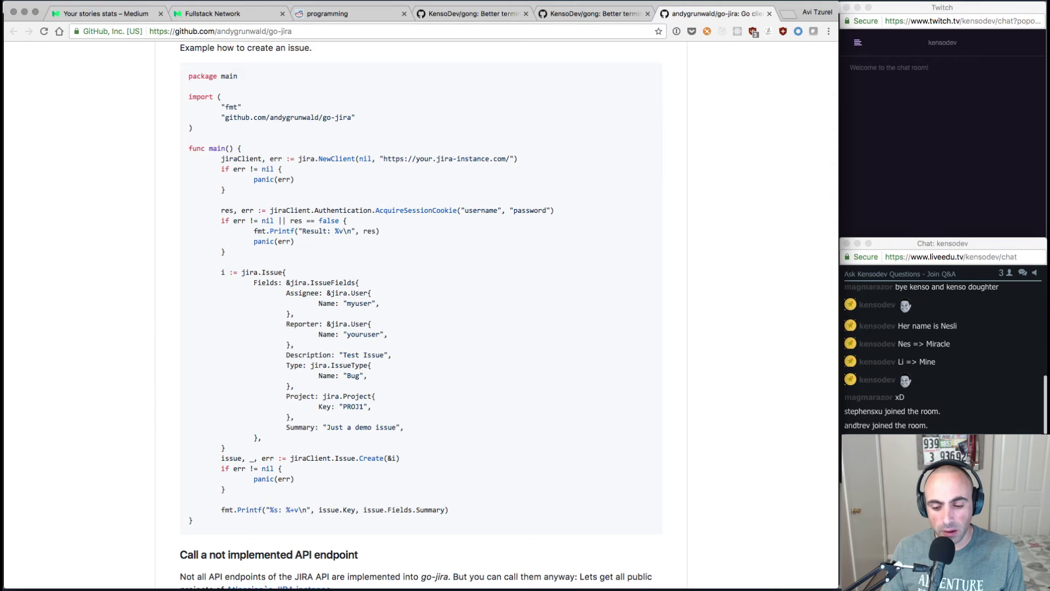
Switch to Vim in the terminal and close the NERDTree file tree without saving
key("super+Tab")
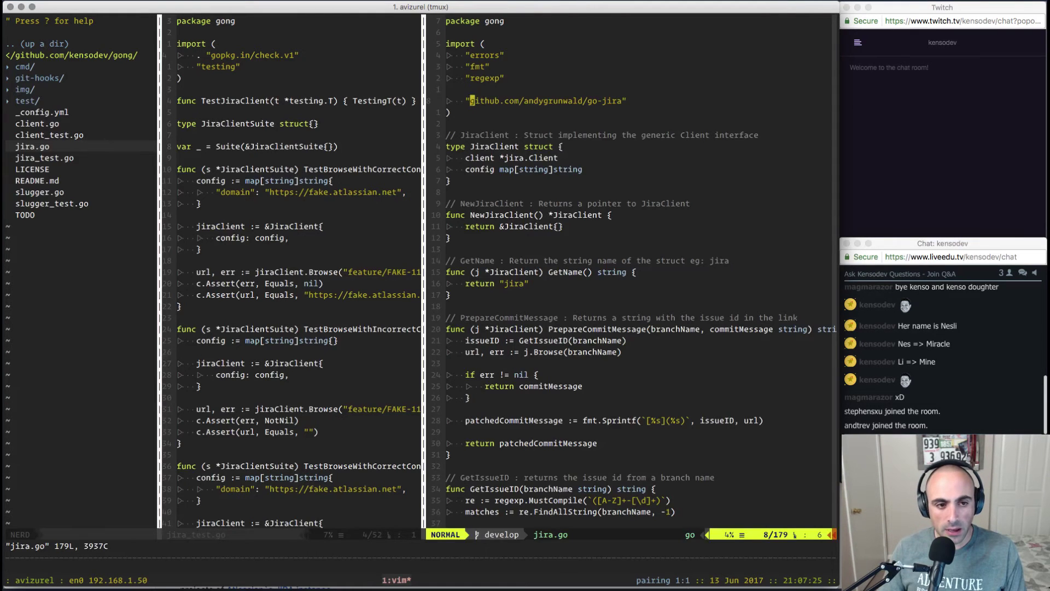
key("ctrl+w")
key("h")
key("j")
key("j")
key("j")
key("j")
key("ctrl+w")
type("h:Q!")
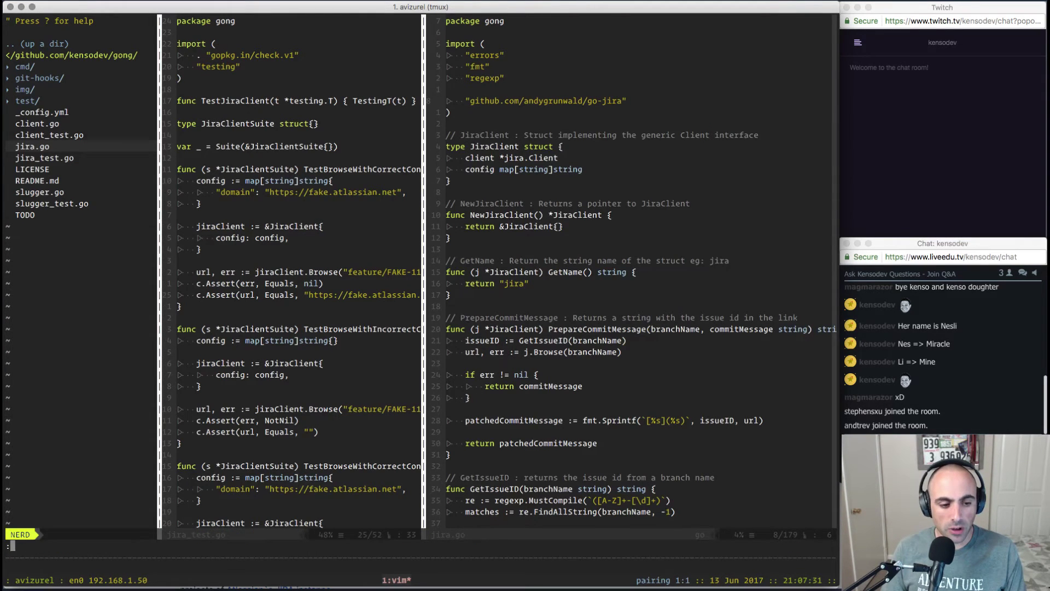
key("Return")
type(":q!")
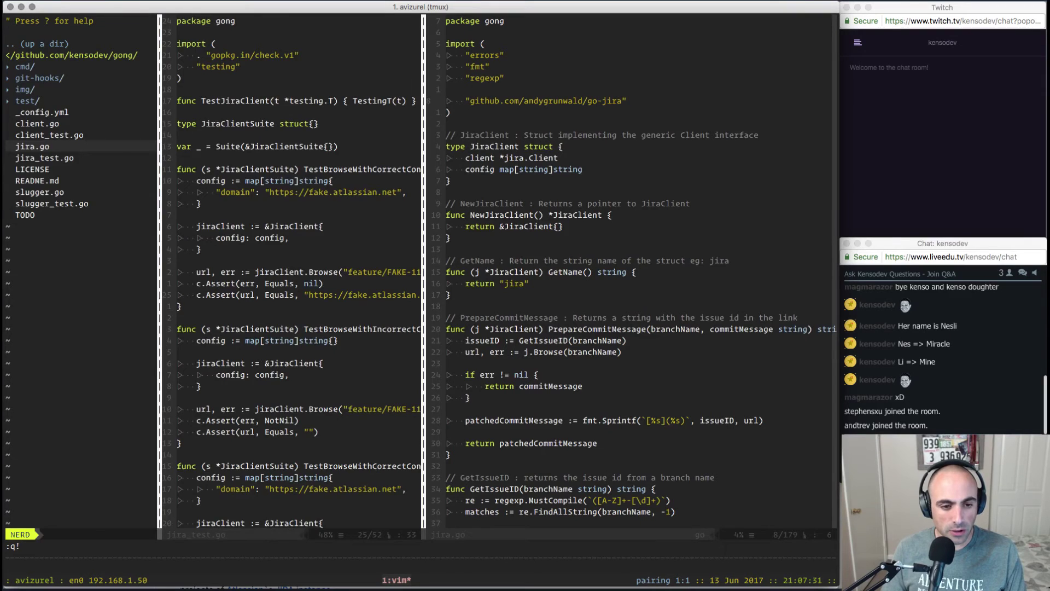
key("Return")
Look through the Browse tests in jira_test.go, from the end of the file back up to the incorrect-config test
key("j")
key("j")
key("j")
key("j")
key("j")
key("shift+g")
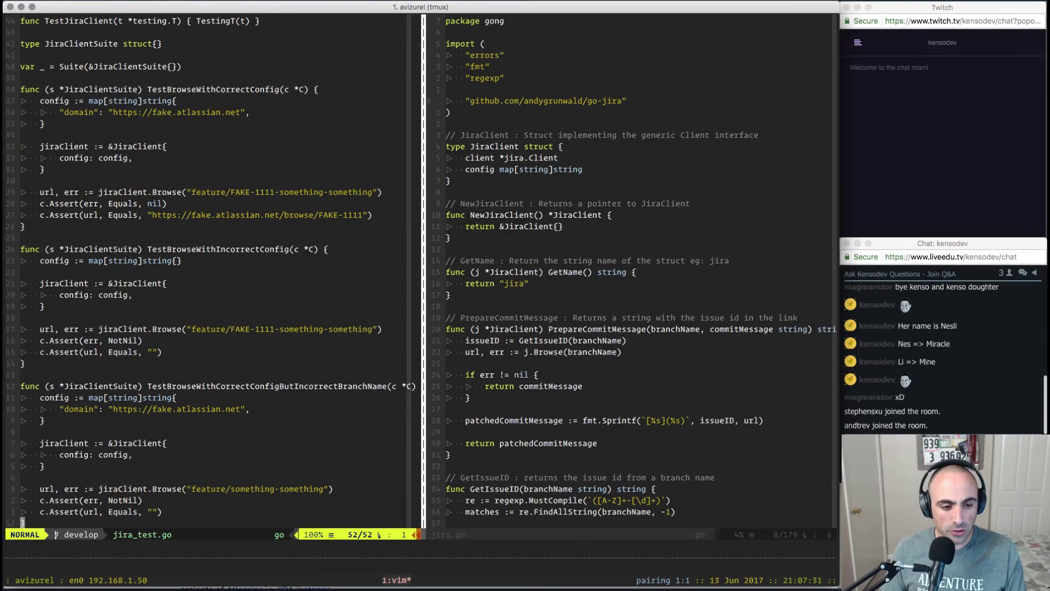
key("k")
key("k")
key("k")
key("k")
key("k")
key("k")
key("k")
key("k")
key("k")
key("k")
key("k")
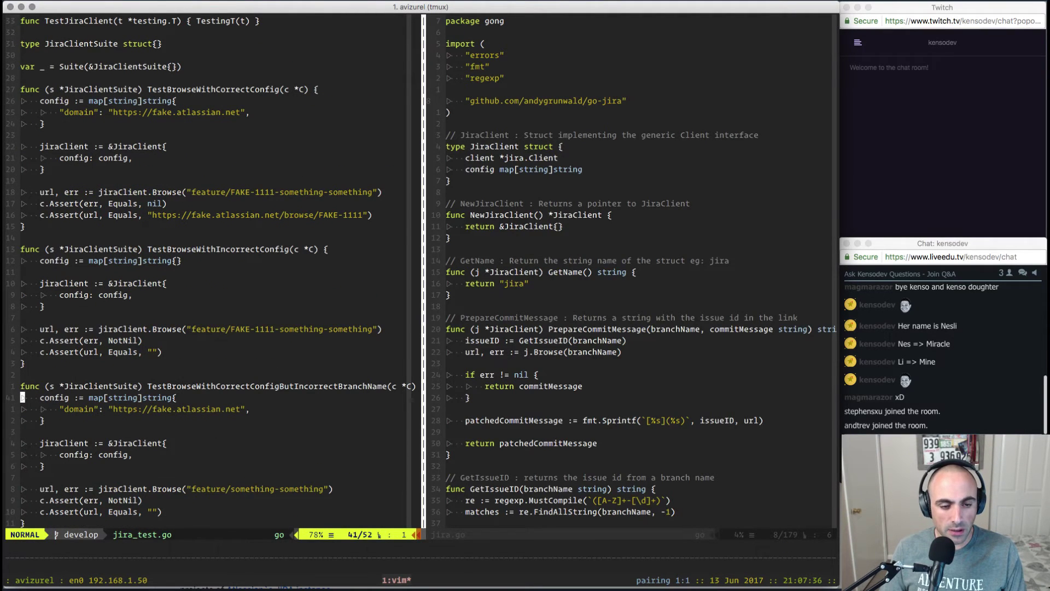
key("k")
key("k")
key("k")
key("k")
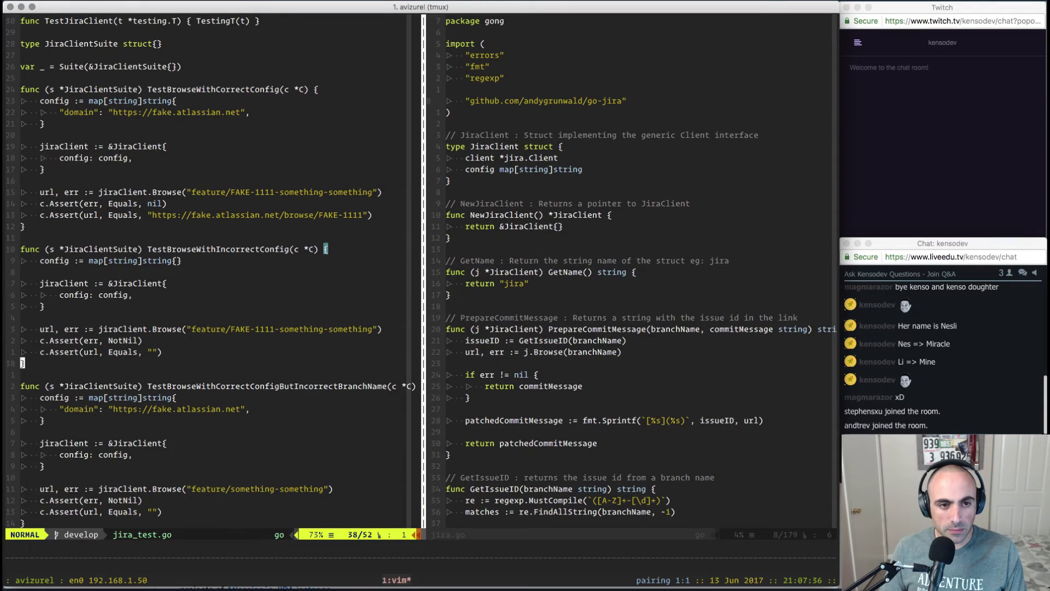
key("k")
key("k")
Close the jira_test.go pane without saving and search jira.go for "AuthFields"
type(":q!")
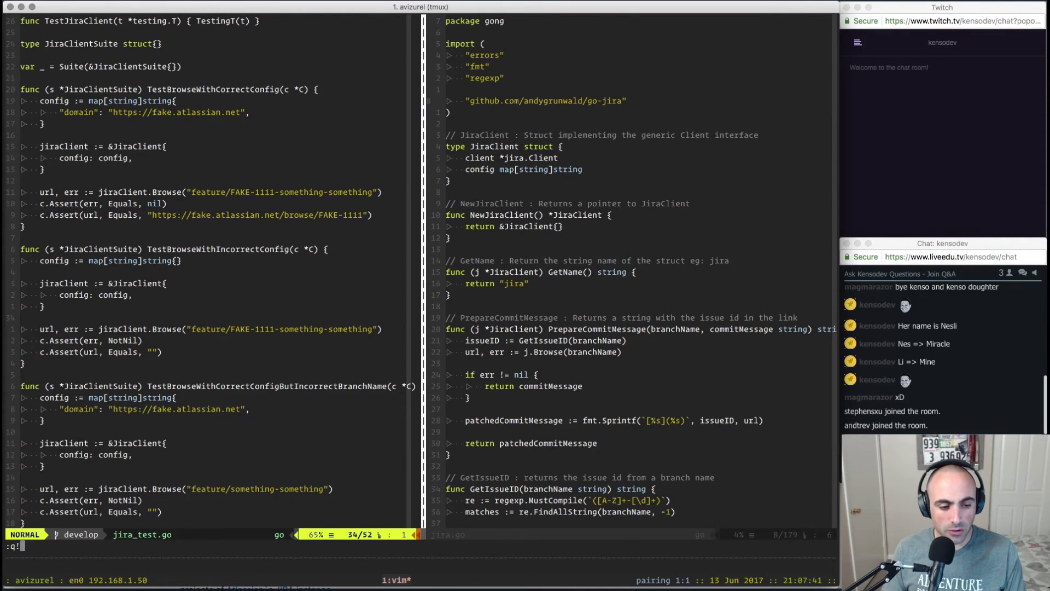
key("Return")
key("k")
key("k")
key("k")
key("k")
key("k")
key("j")
key("j")
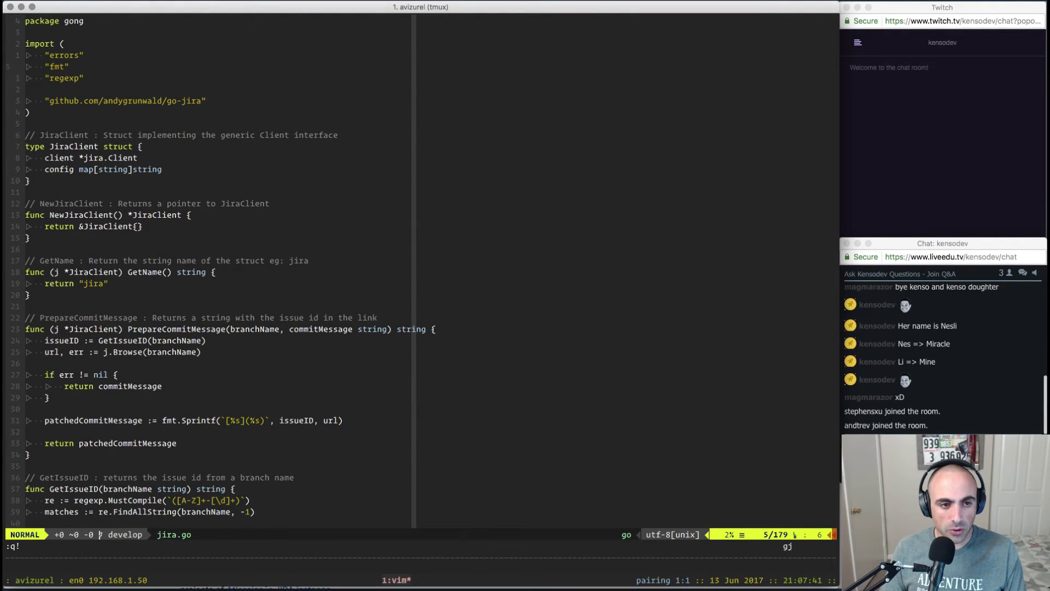
type("j/A")
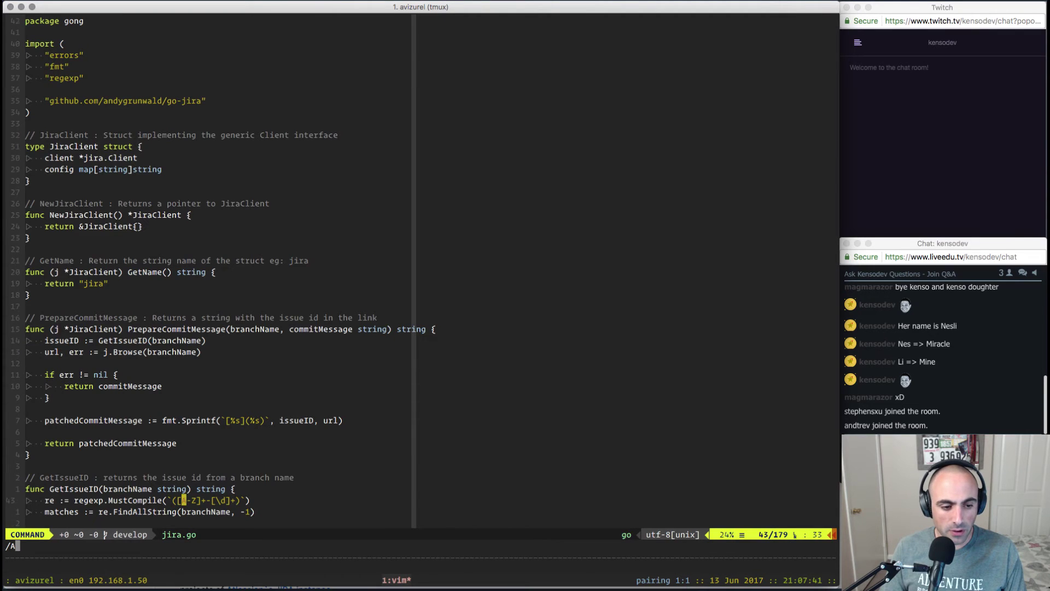
type("uthFields")
key("Return")
Compare the README's create-issue example in the browser with the GetAuthFields and Authenticate functions in jira.go
key("super+Tab")
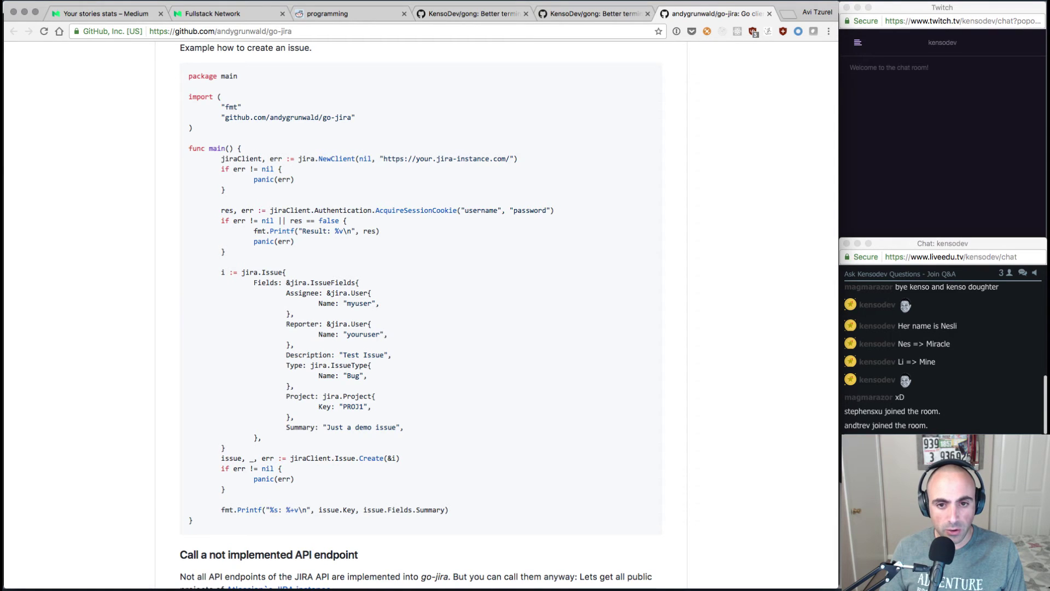
key("super+Tab")
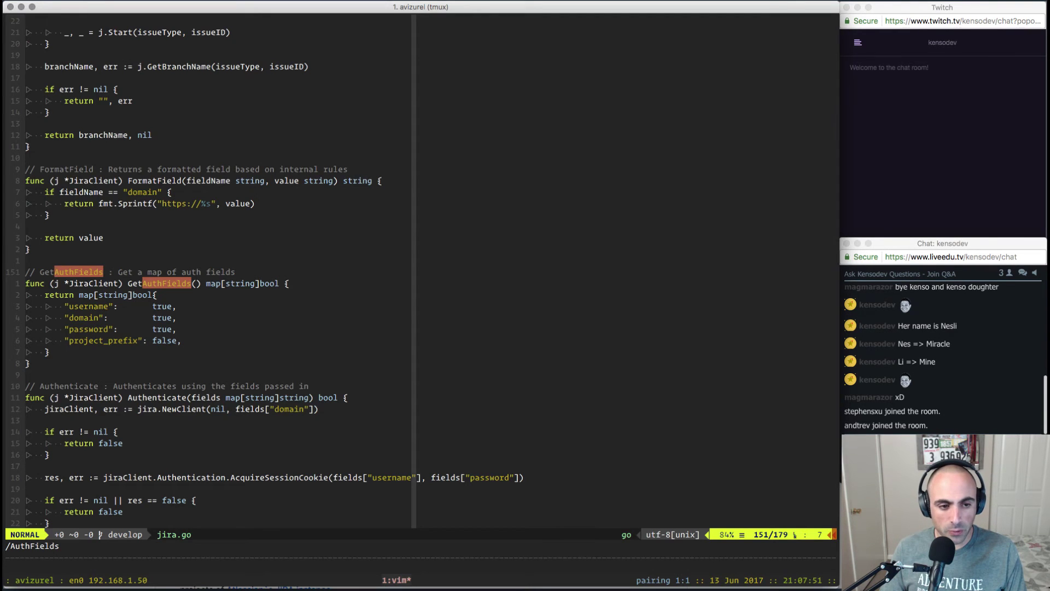
key("super+Tab")
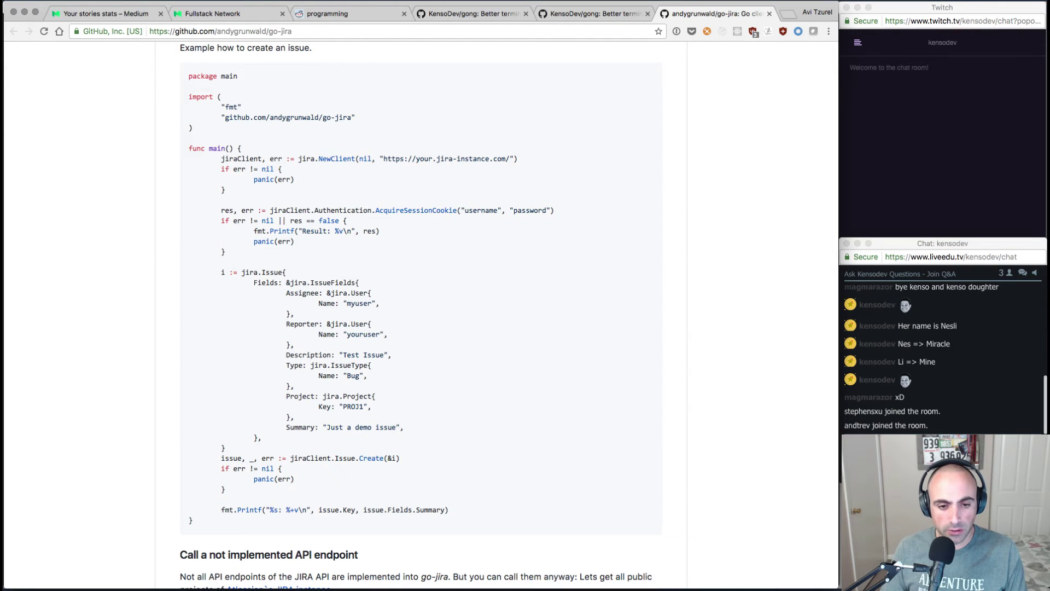
key("super+Tab")
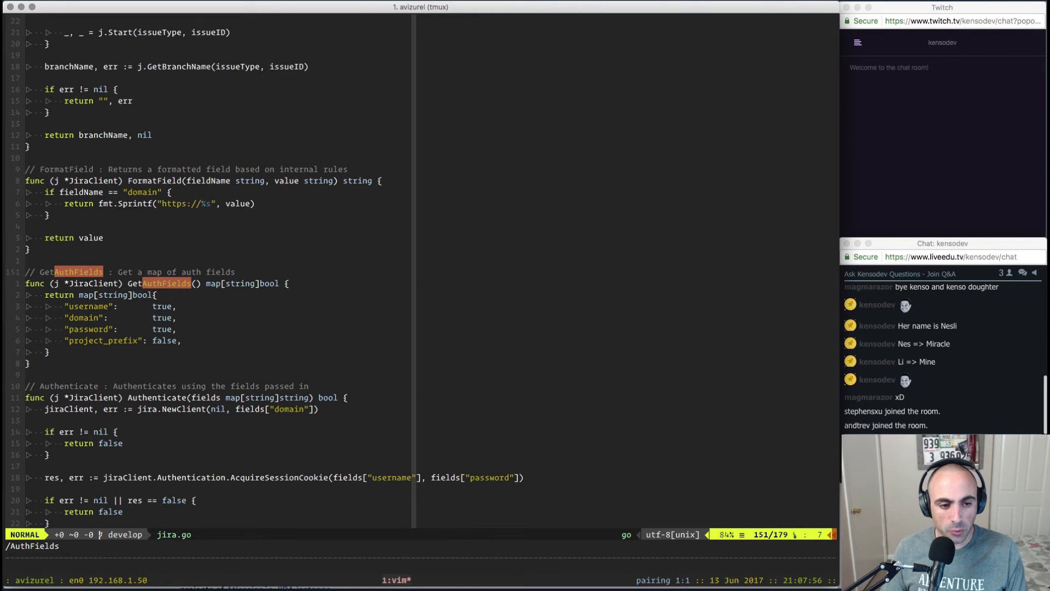
key("super+Tab")
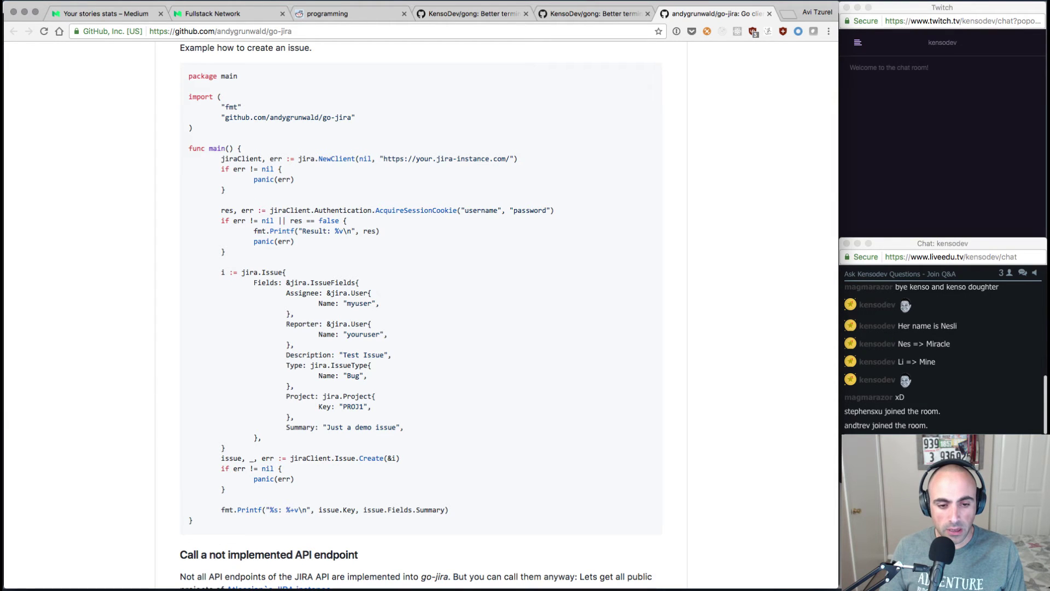
key("super+Tab")
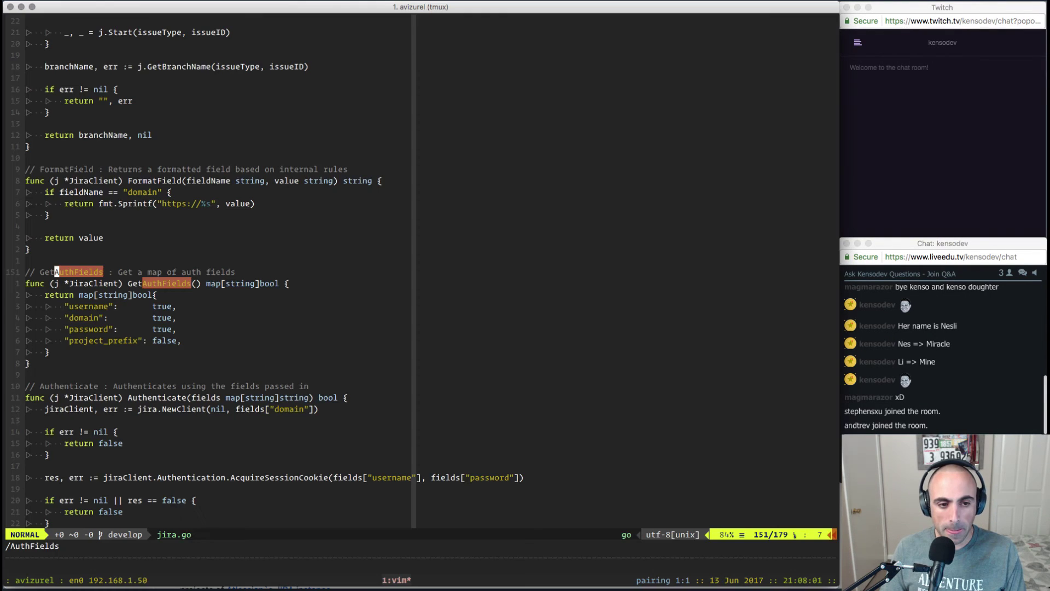
Go through the fields of the map returned by GetAuthFields in jira.go
key("j")
key("j")
key("j")
key("j")
key("j")
key("j")
key("j")
key("j")
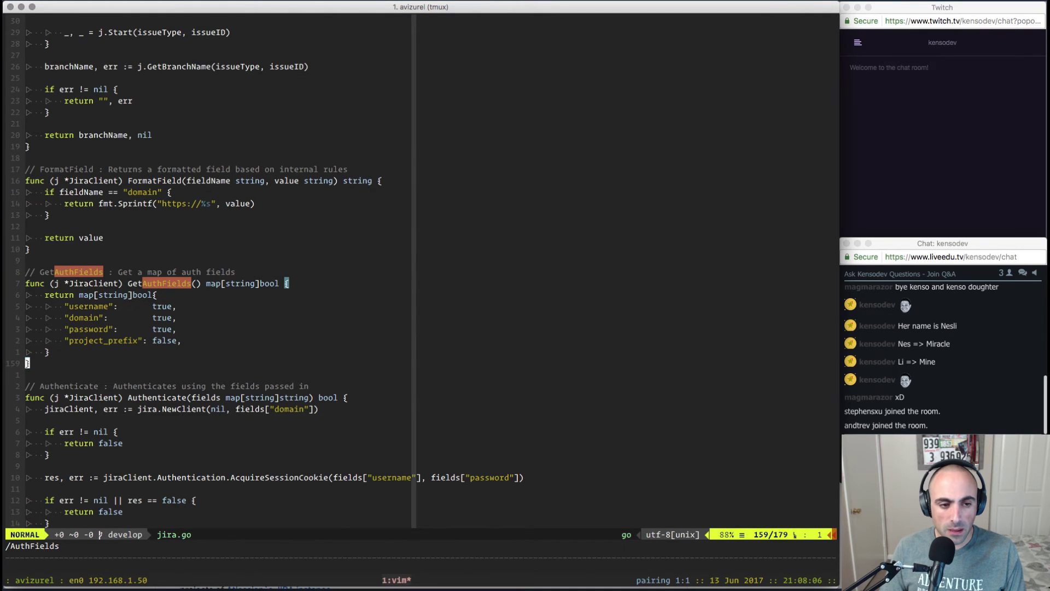
key("k")
key("k")
key("k")
key("k")
key("k")
key("k")
key("k")
key("k")
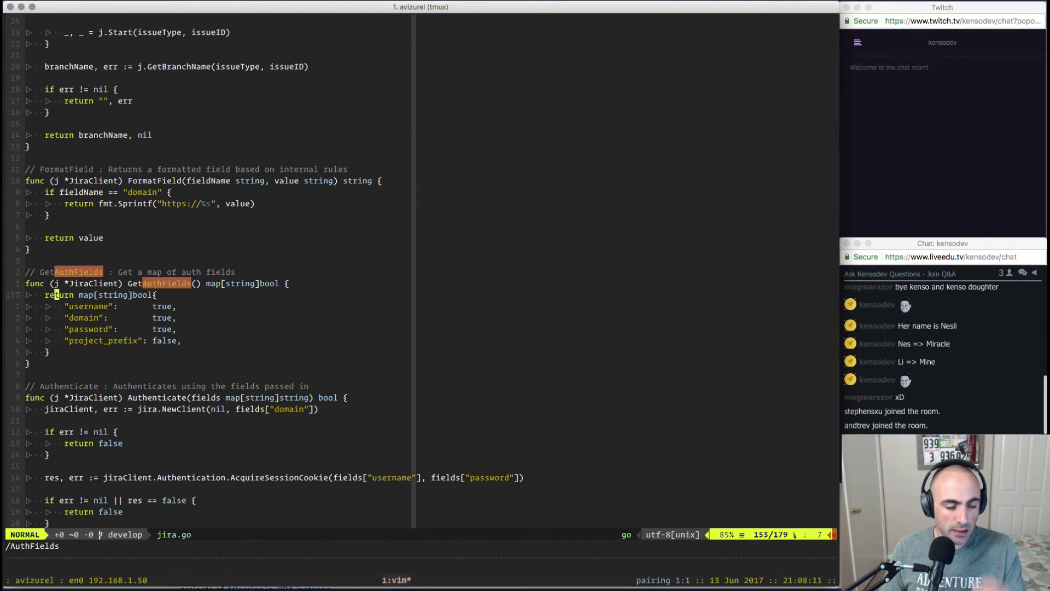
Check the README's create-issue example again, then review GetAuthFields and FormatField in jira.go
key("super+Tab")
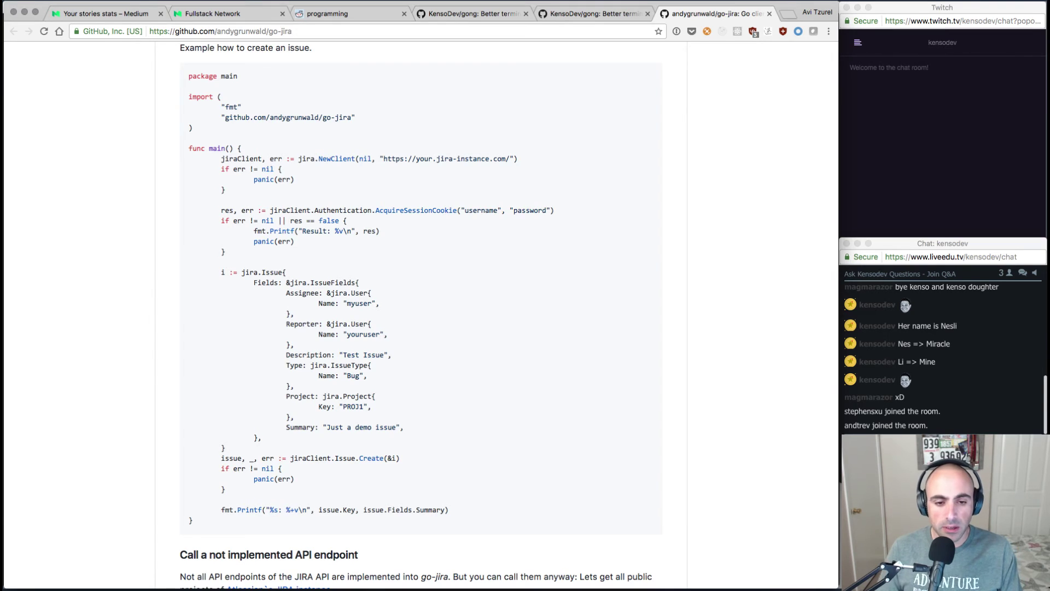
key("super+Tab")
key("j")
key("j")
key("j")
key("j")
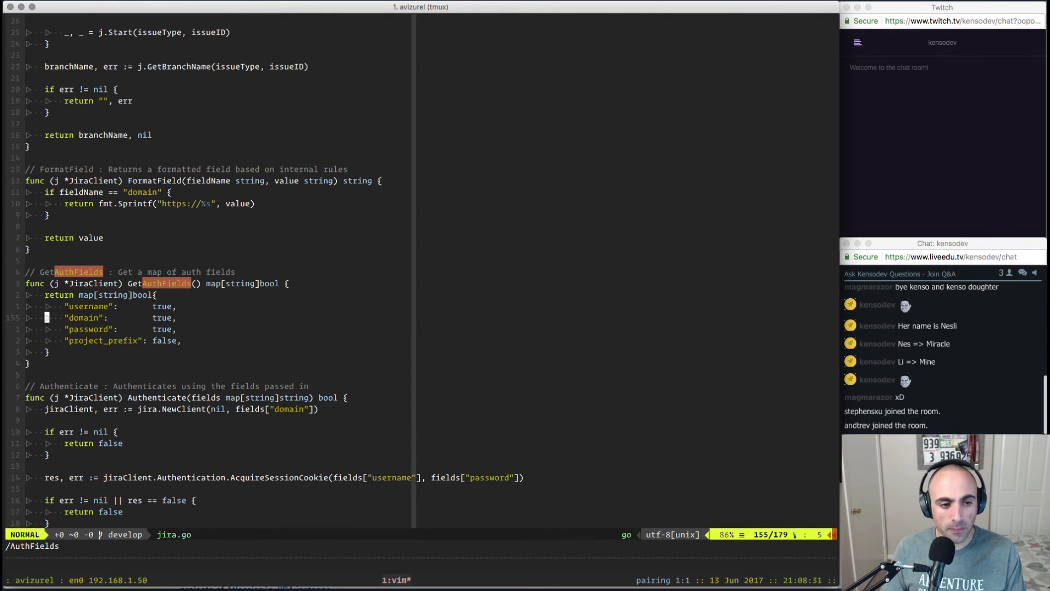
key("j")
key("j")
key("k")
key("k")
key("k")
key("k")
key("k")
key("k")
key("k")
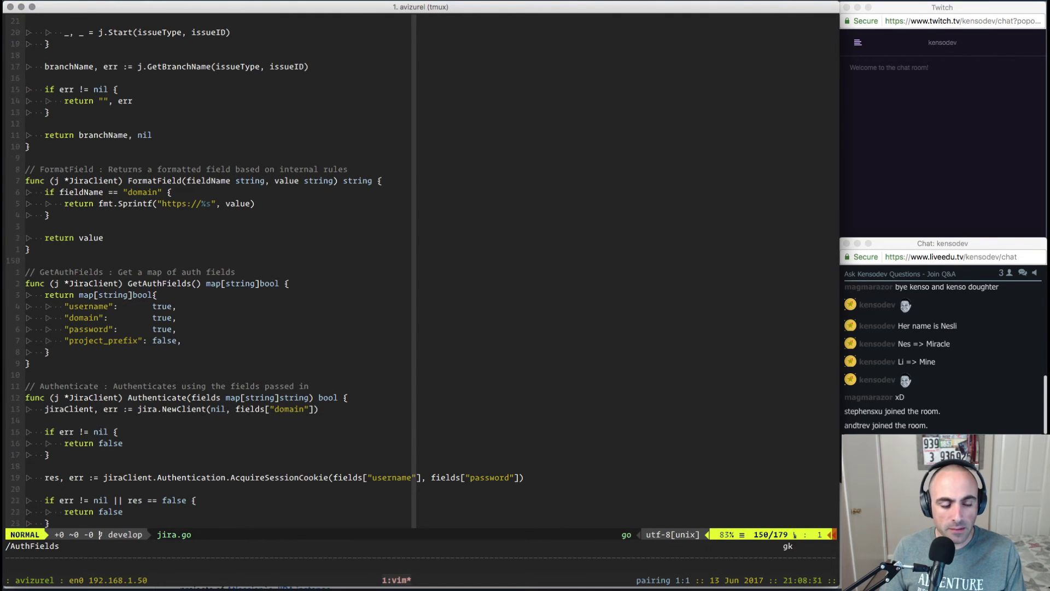
key("k")
key("k")
key("k")
key("k")
key("k")
key("k")
key("k")
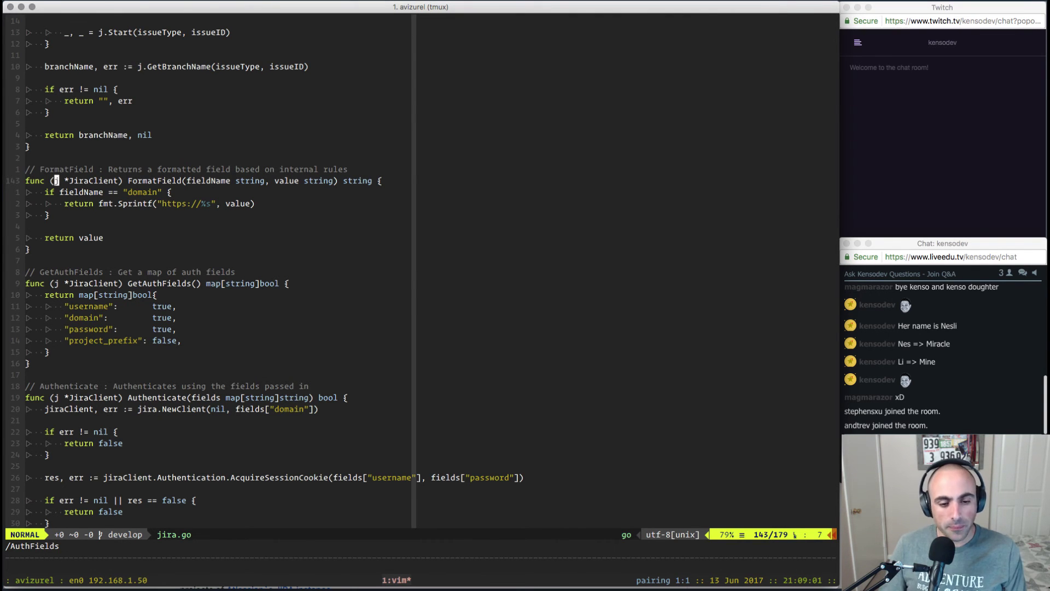
Highlight the Project, Reporter, Assignee and Type fields of the README's create-issue example in turn, ending with the type name "Bug"
key("super+Tab")
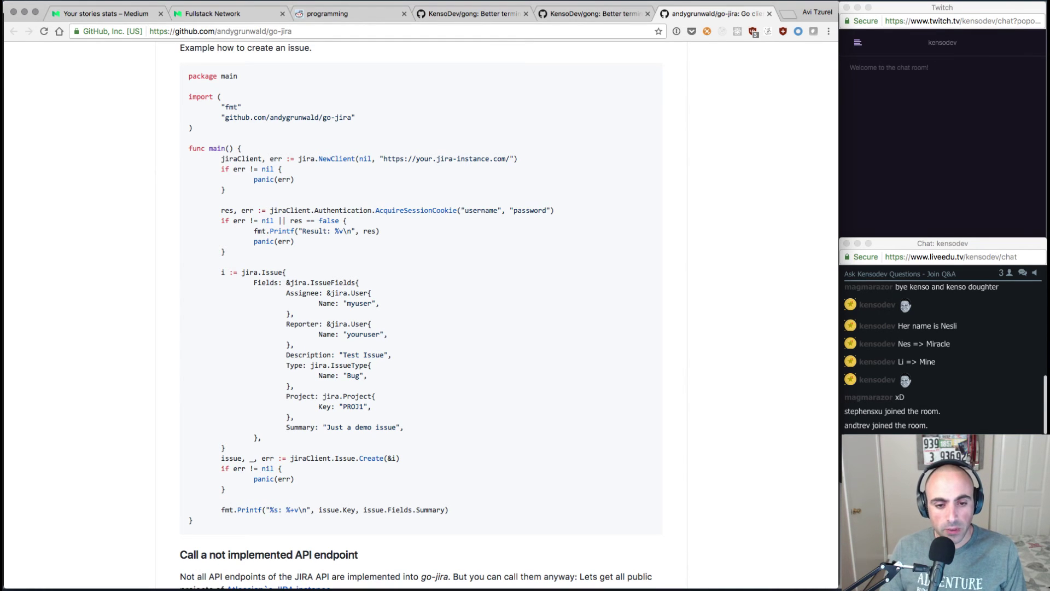
left_click_drag(295, 417, 189, 396)
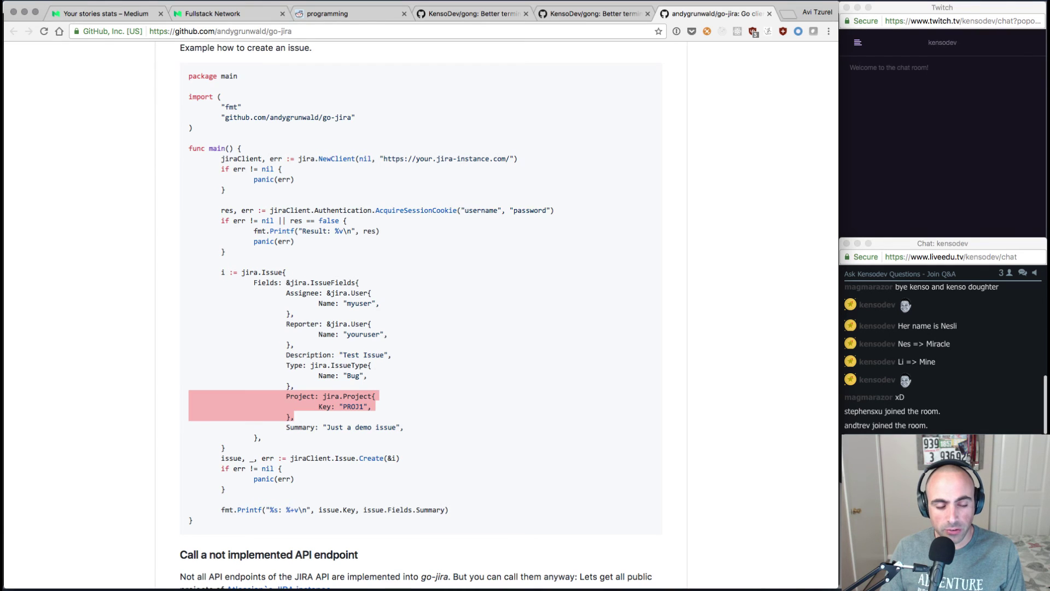
key("super+Tab")
key("super+Tab")
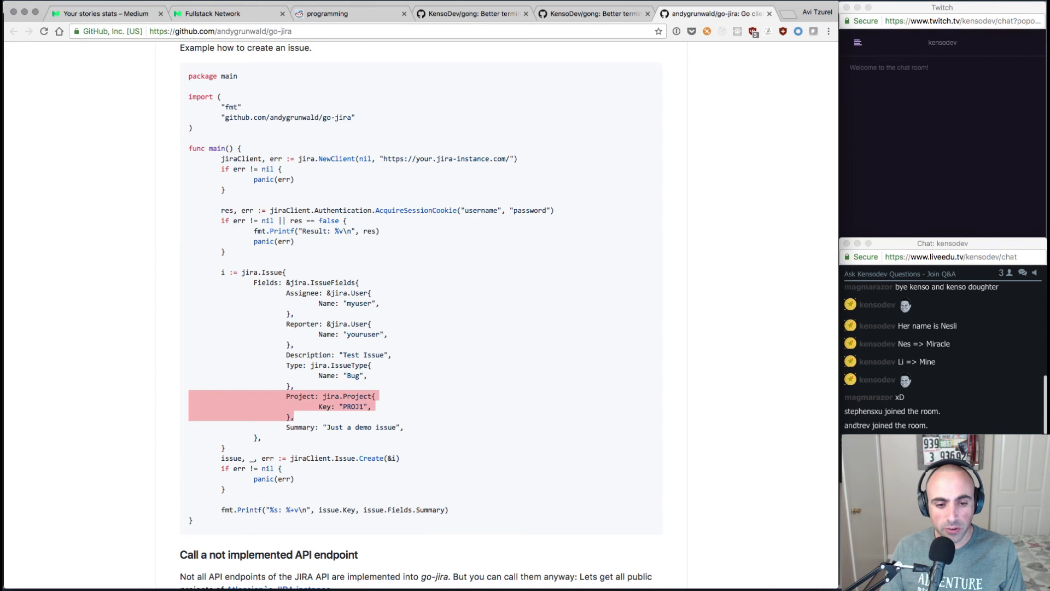
left_click_drag(295, 345, 189, 324)
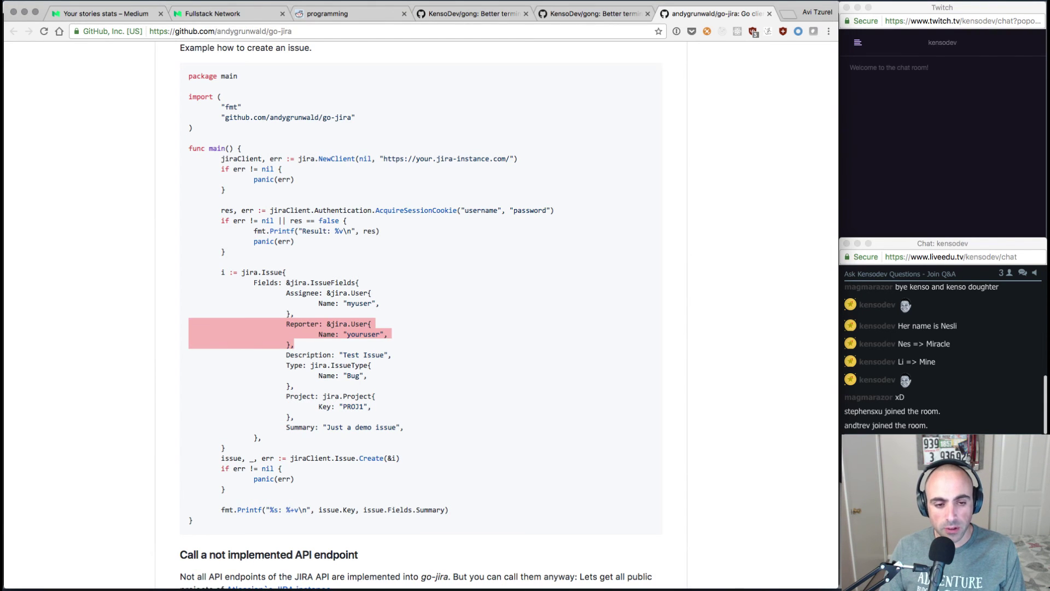
key("super+Tab")
key("super+Tab")
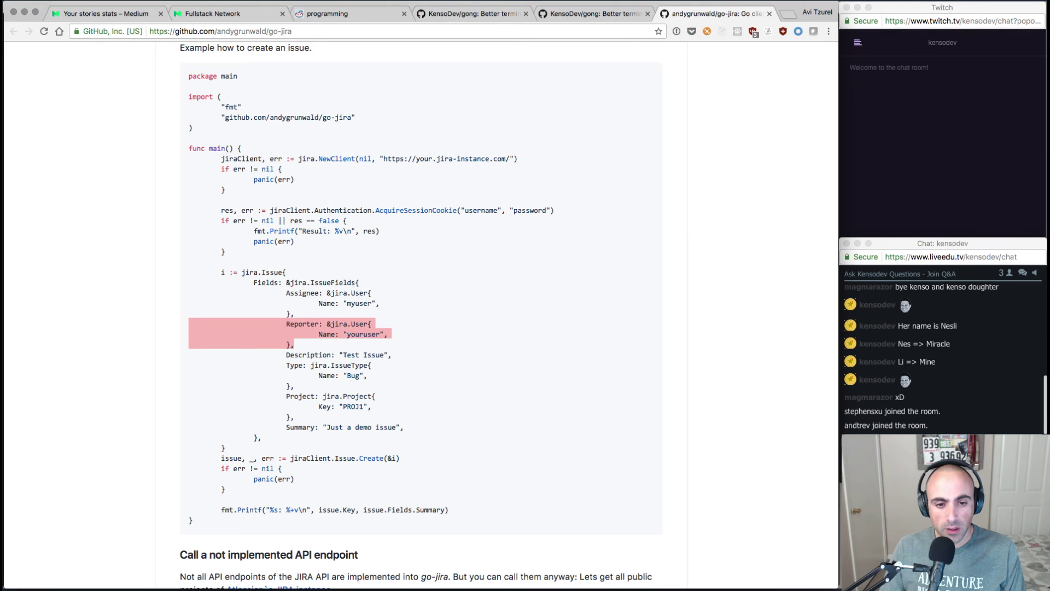
left_click_drag(295, 314, 189, 293)
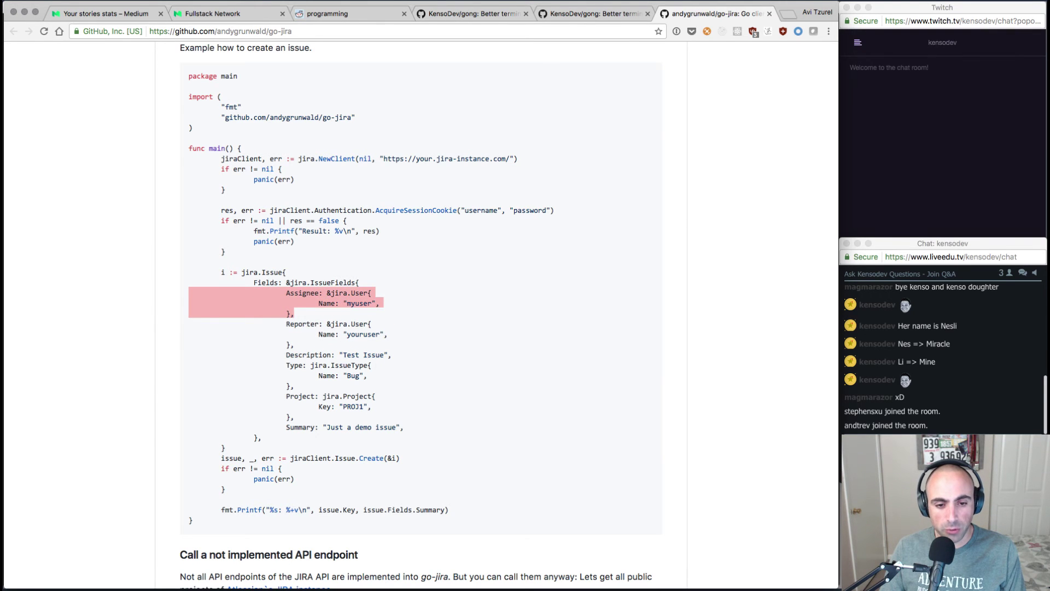
left_click_drag(295, 385, 189, 365)
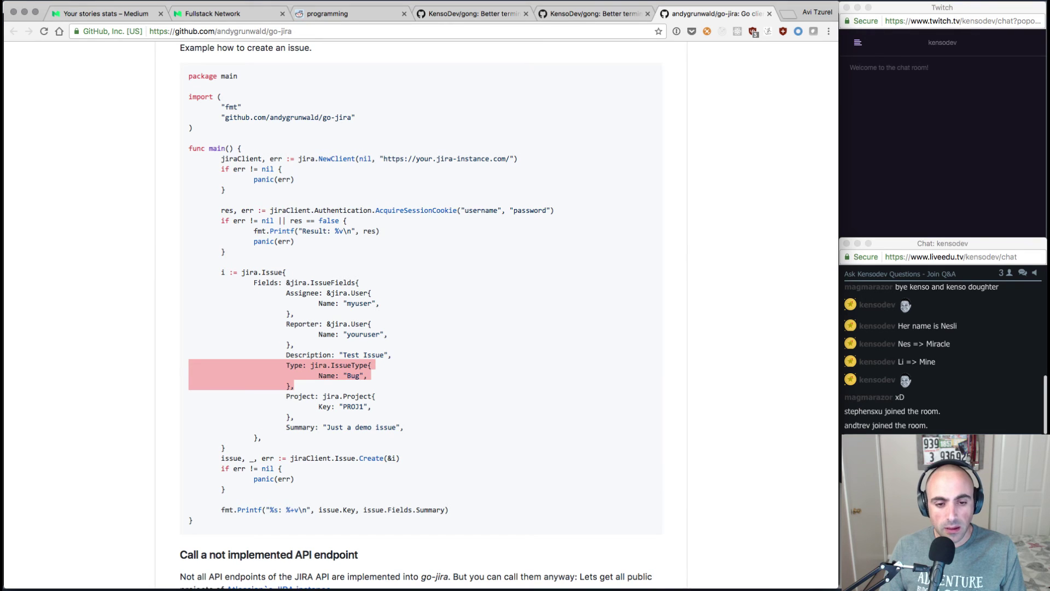
double_click(354, 376)
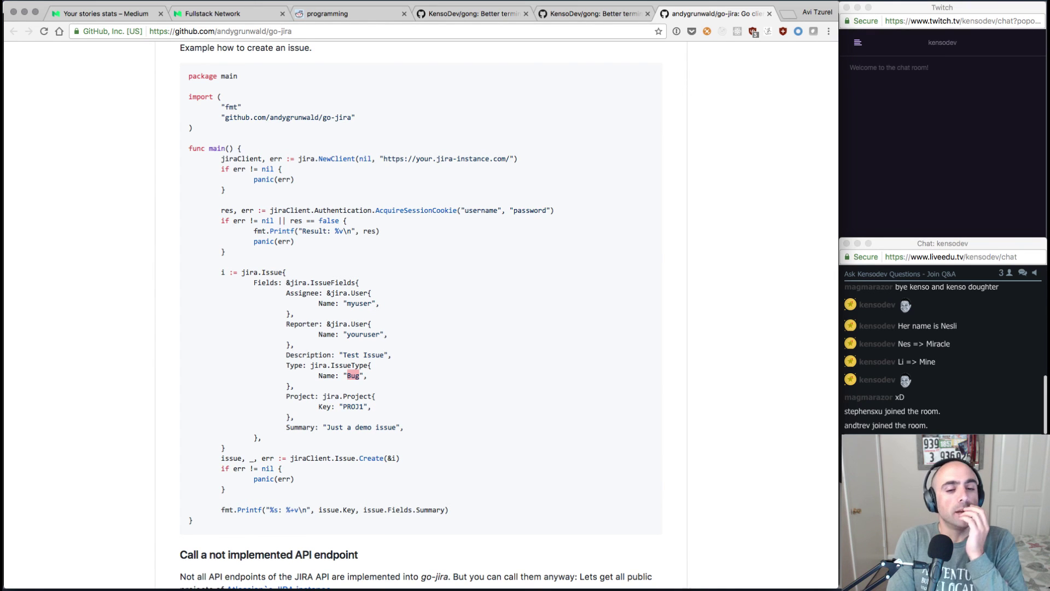
Switch to the empty TODO document in Sublime Text and write the heading "Jira" on its first line
key("super+Tab")
key("super+Tab")
key("super+Tab")
key("super+Tab")
key("super+Tab")
key("super+Tab")
key("super+Tab")
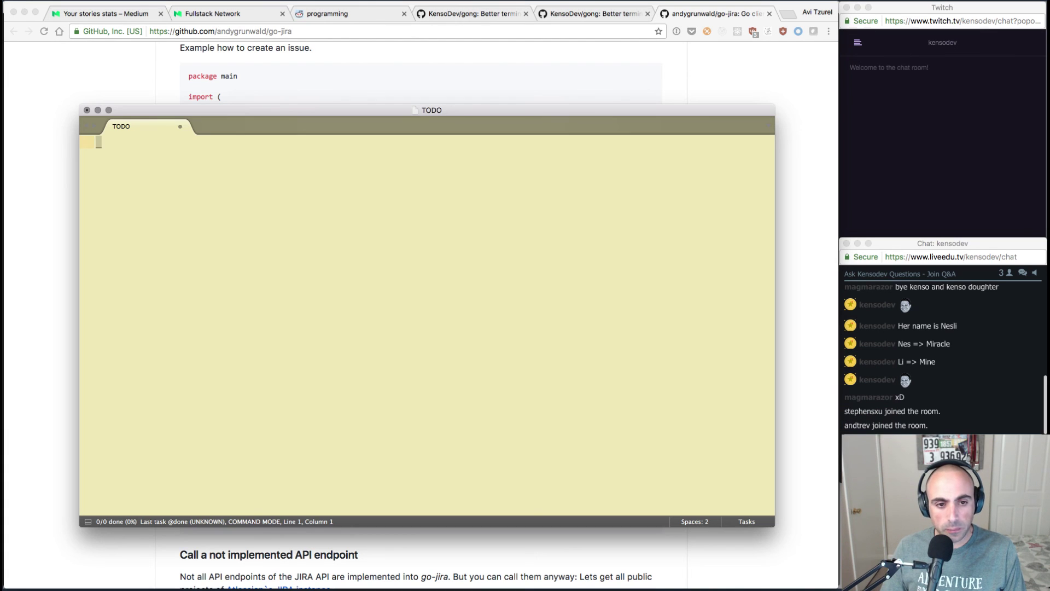
key("i")
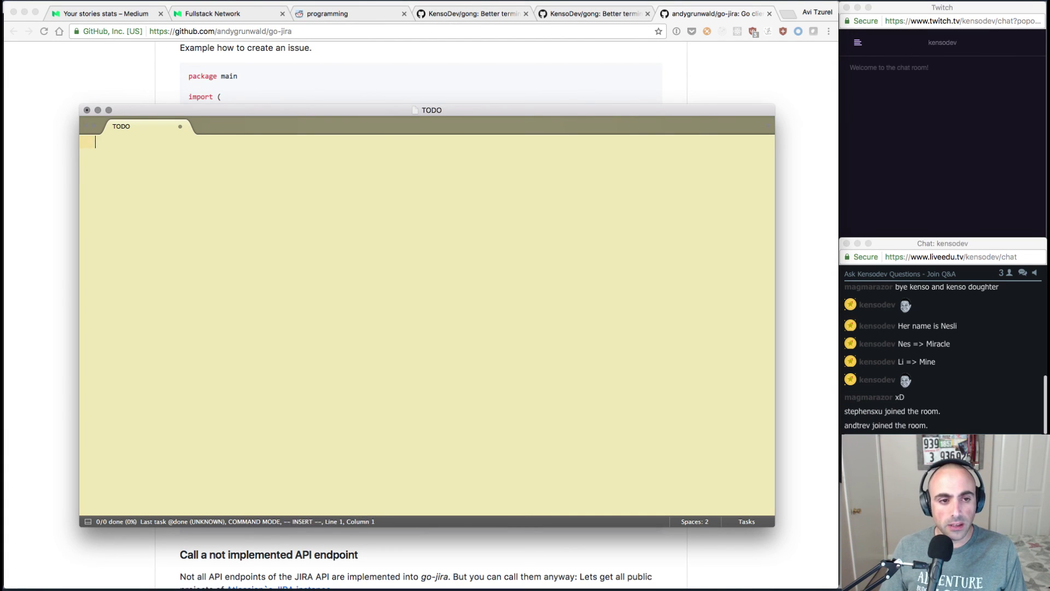
type("Jira")
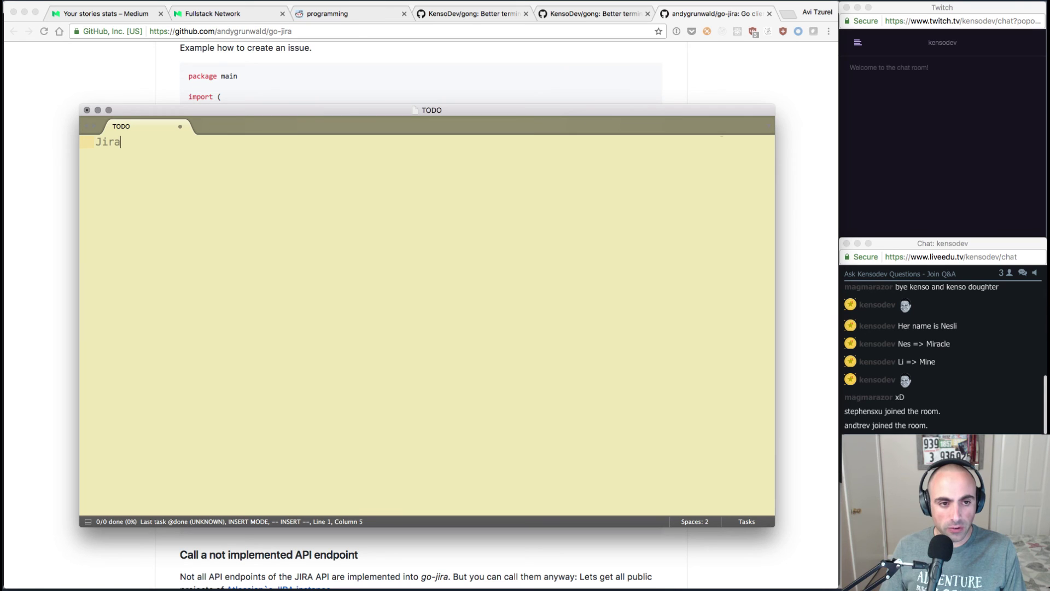
Below the Jira heading, after a blank line, add the indented entry "Issue Type (Which is only supported in Jira)"
key("Return")
key("Return")
type("e ")
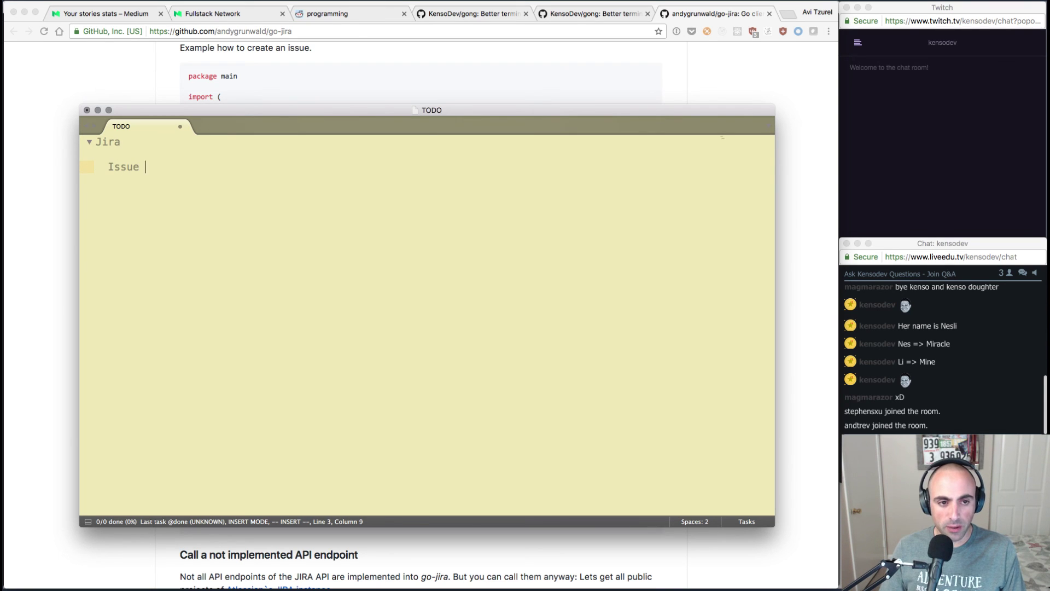
type("Type (Whix")
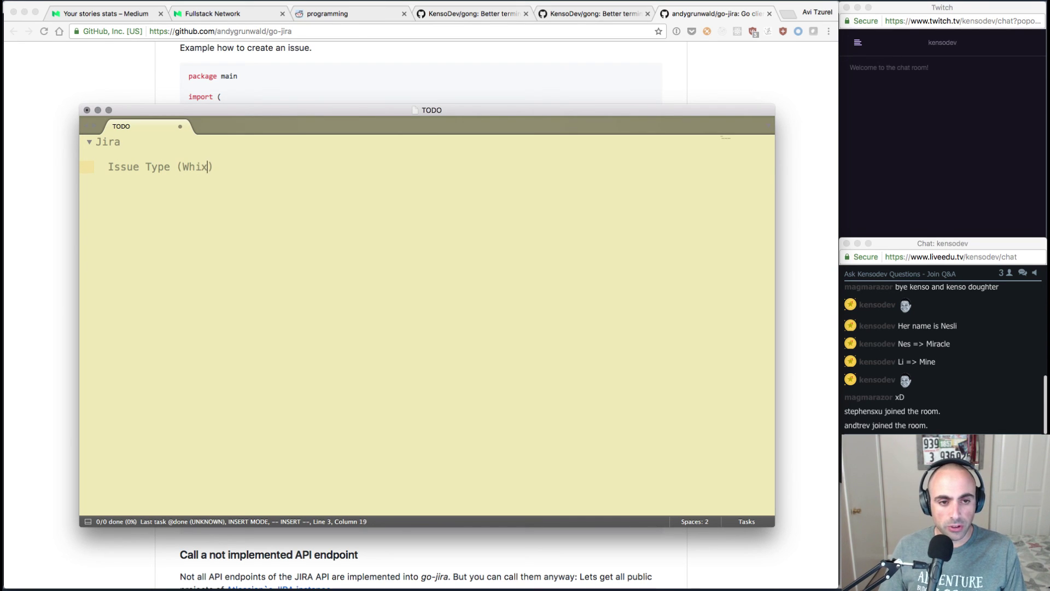
key("BackSpace")
type("ch is only s")
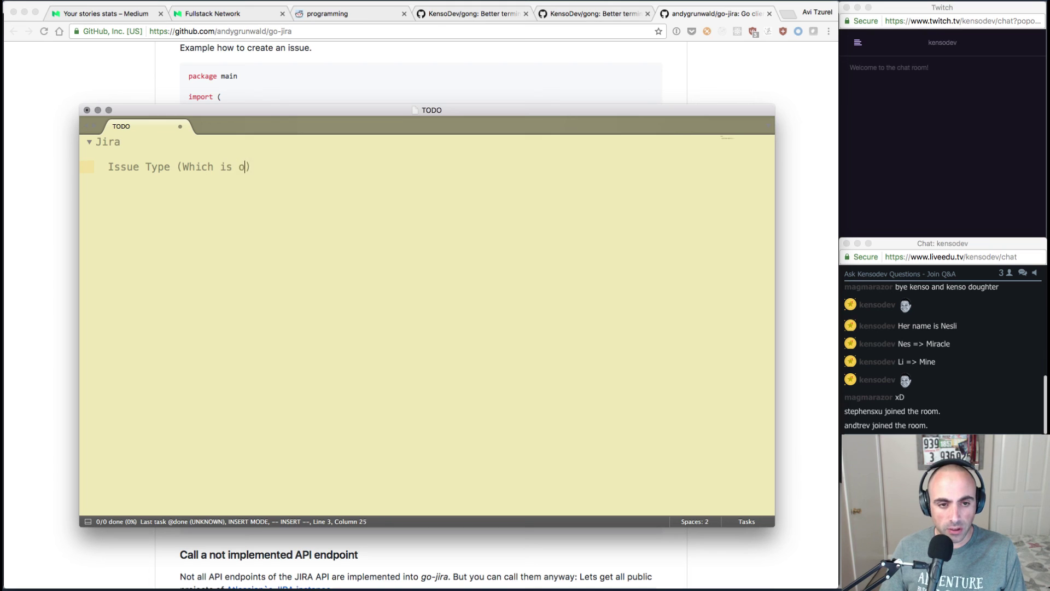
type("upported i /")
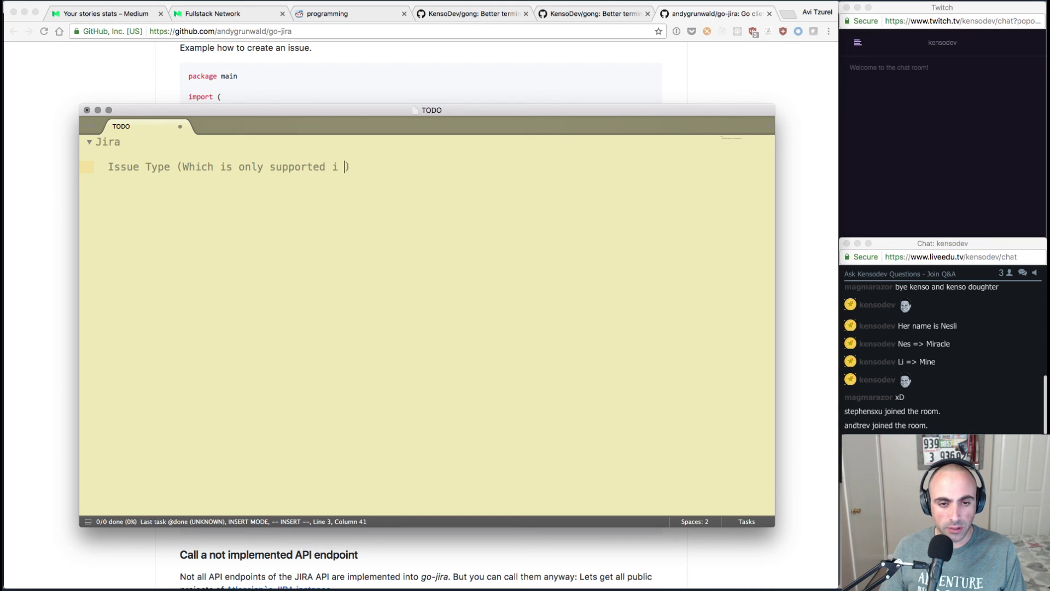
key("BackSpace")
key("BackSpace")
type("n Jira")
key("Escape")
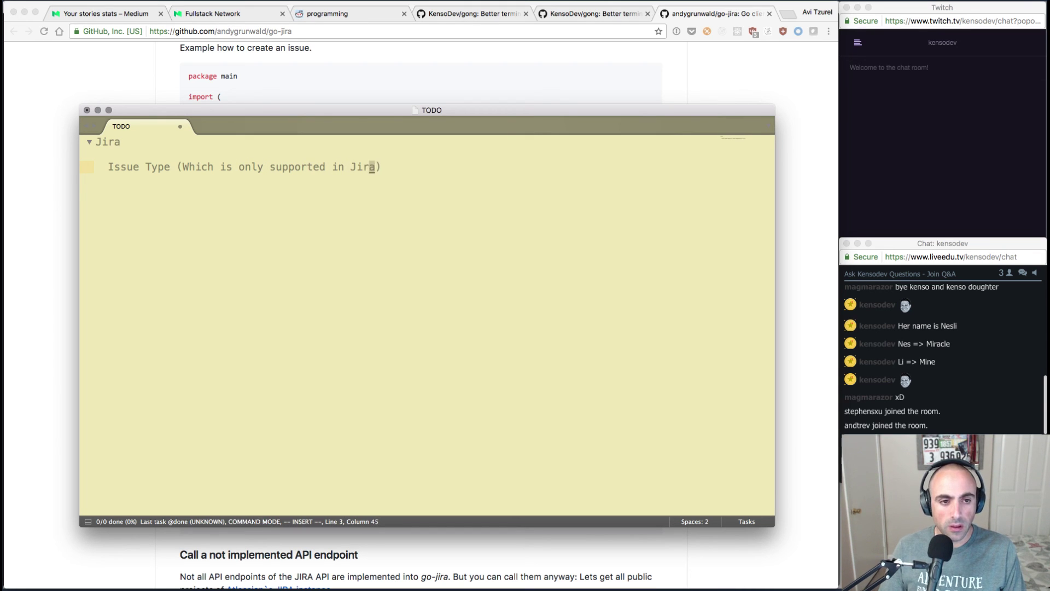
Leave two blank lines below the Issue Type entry and add the line "Pivotal Tracker" at the same indentation
key("o")
key("Return")
key("Escape")
type("o")
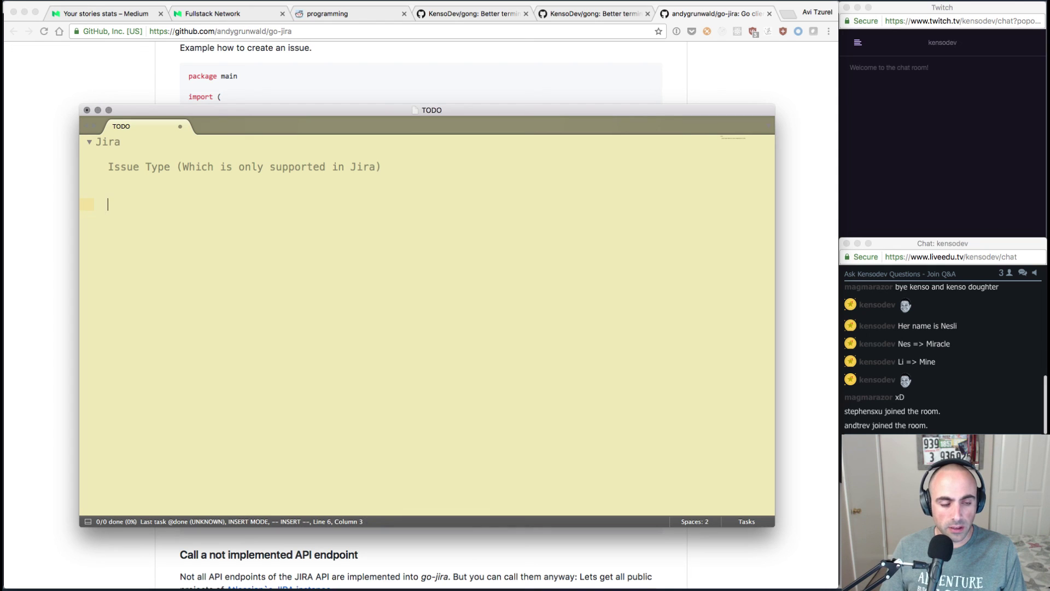
type("Pivotal")
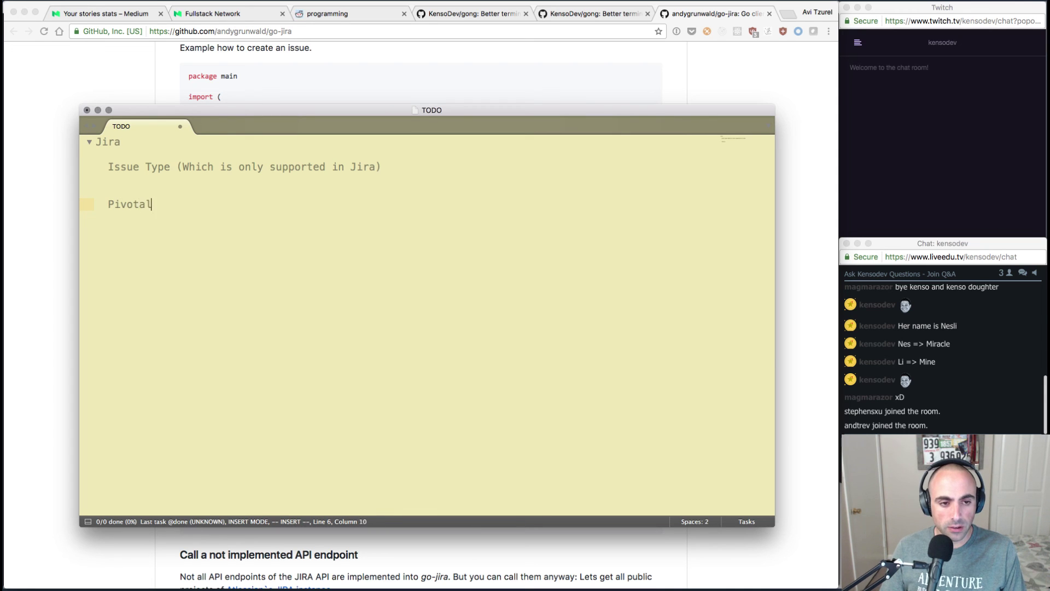
type(" Tracker")
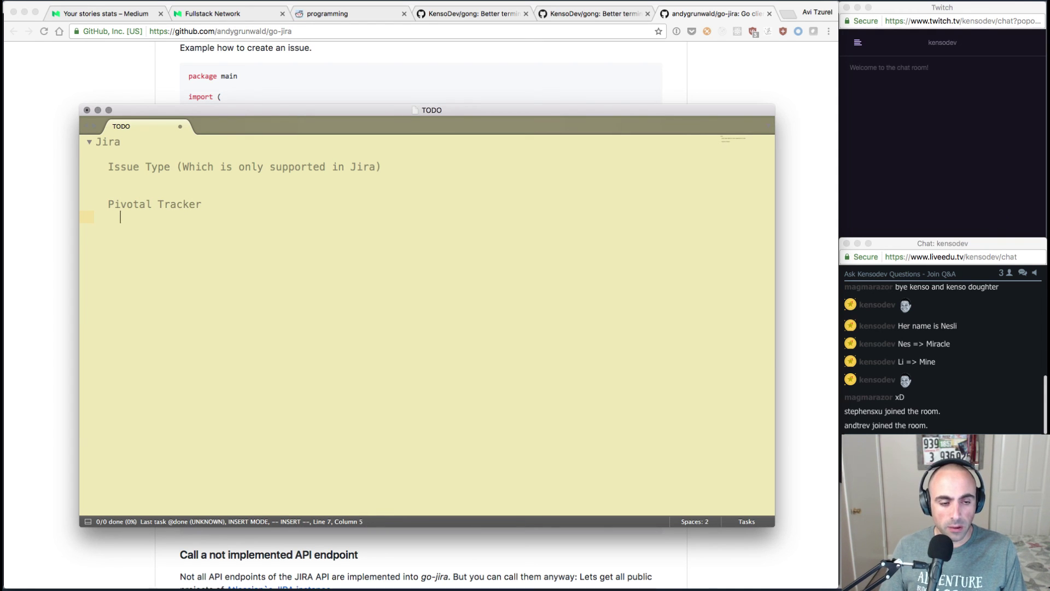
Under Pivotal Tracker, add the indented entry "EpicId (Only supported in Pivotal Tracker)"
type("Eopi")
key("BackSpace")
key("BackSpace")
key("BackSpace")
type("poi")
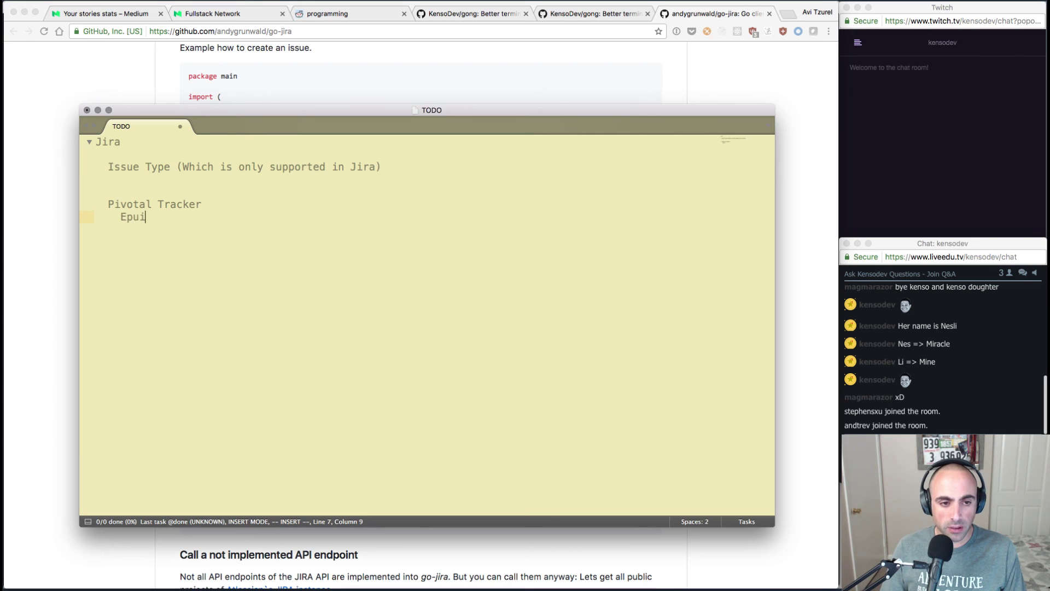
key("BackSpace")
key("BackSpace")
key("BackSpace")
type("pic")
key("BackSpace")
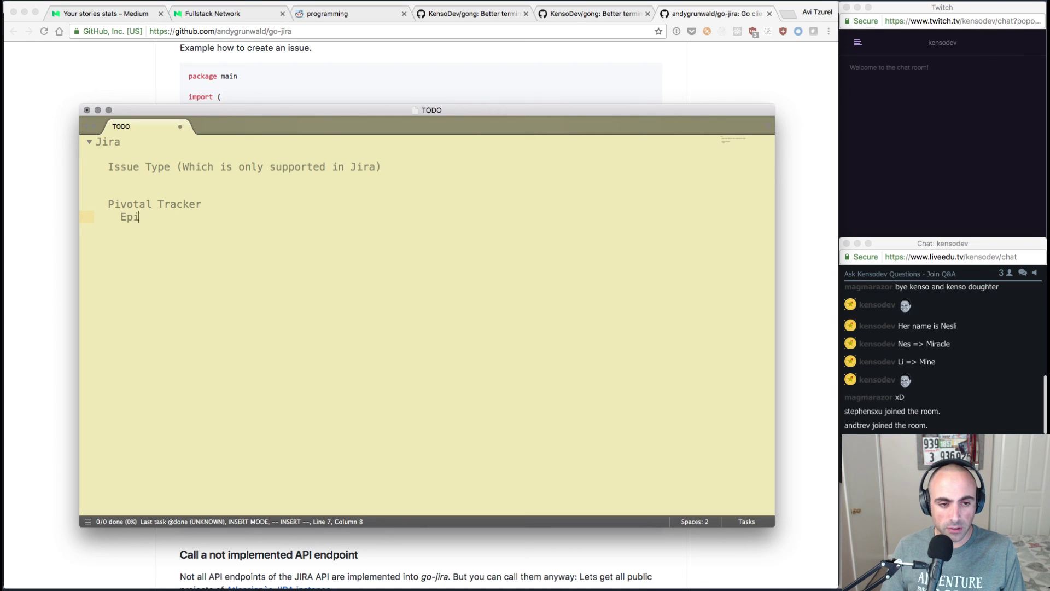
type("cID")
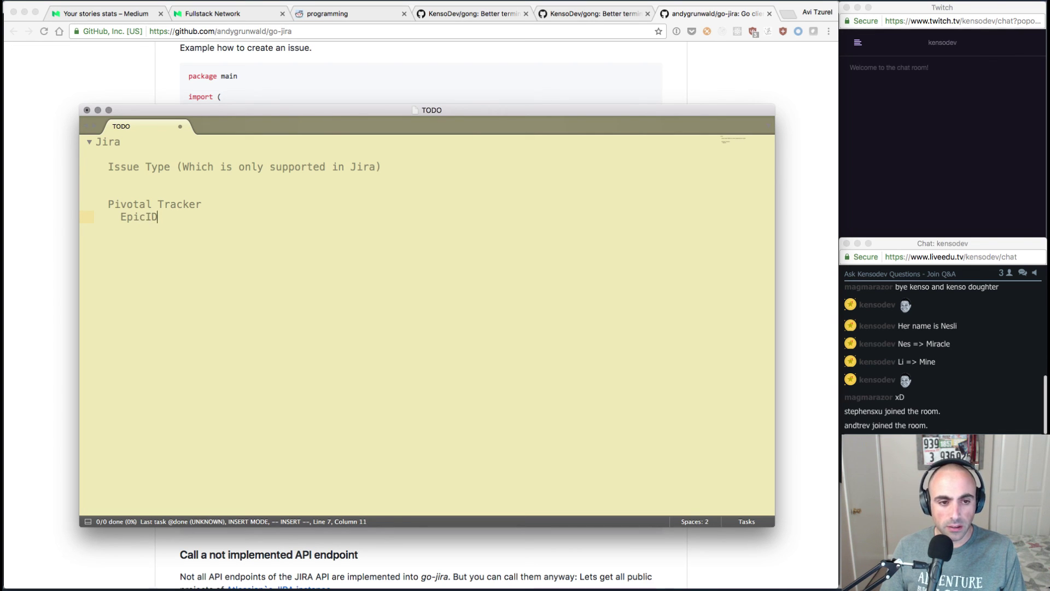
type(" (Only support")
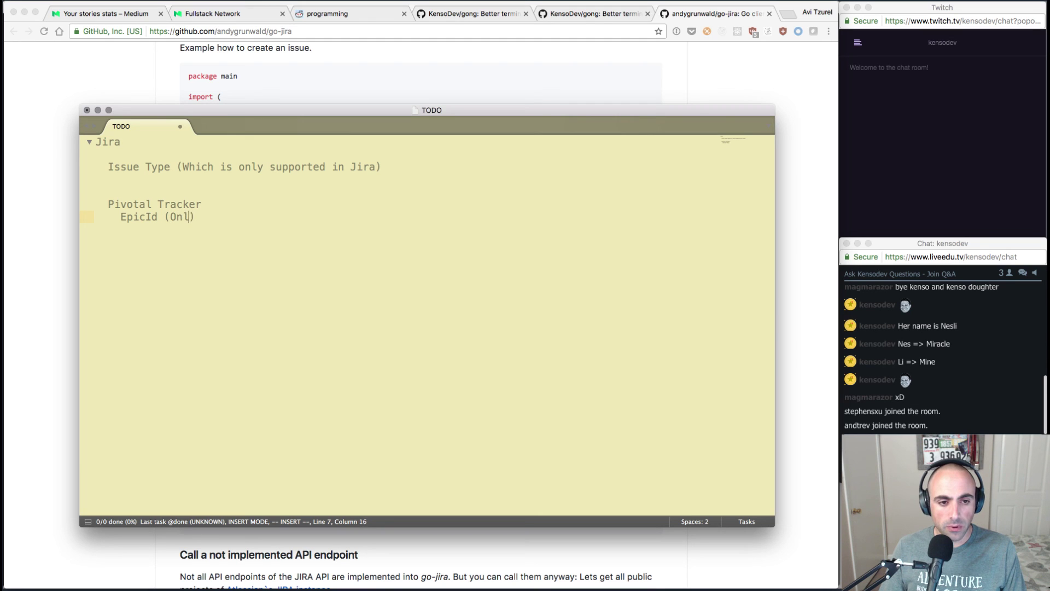
type("ed in ")
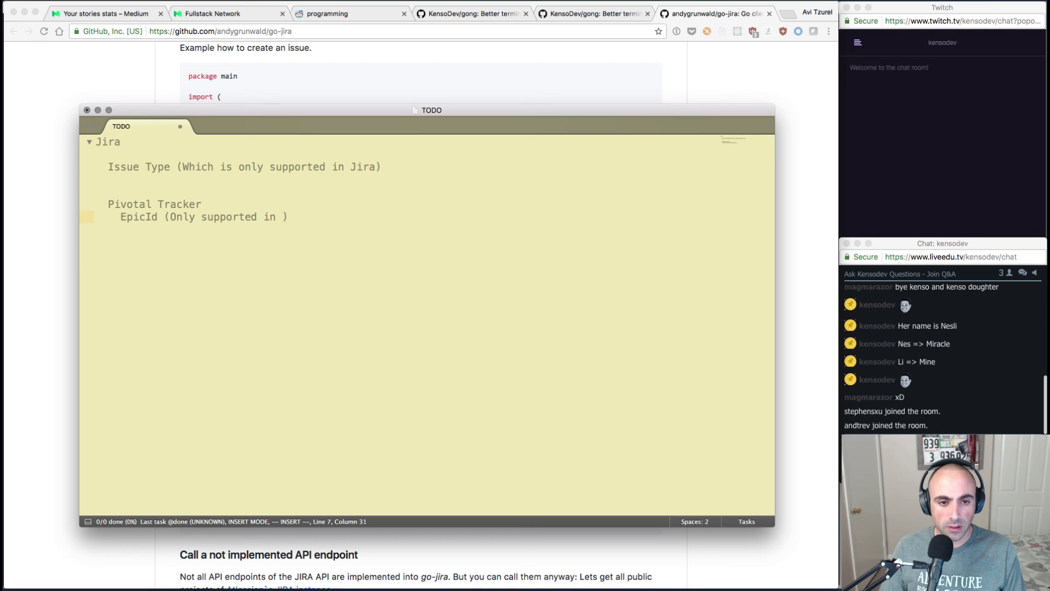
type("Pivot")
type("al Tracker")
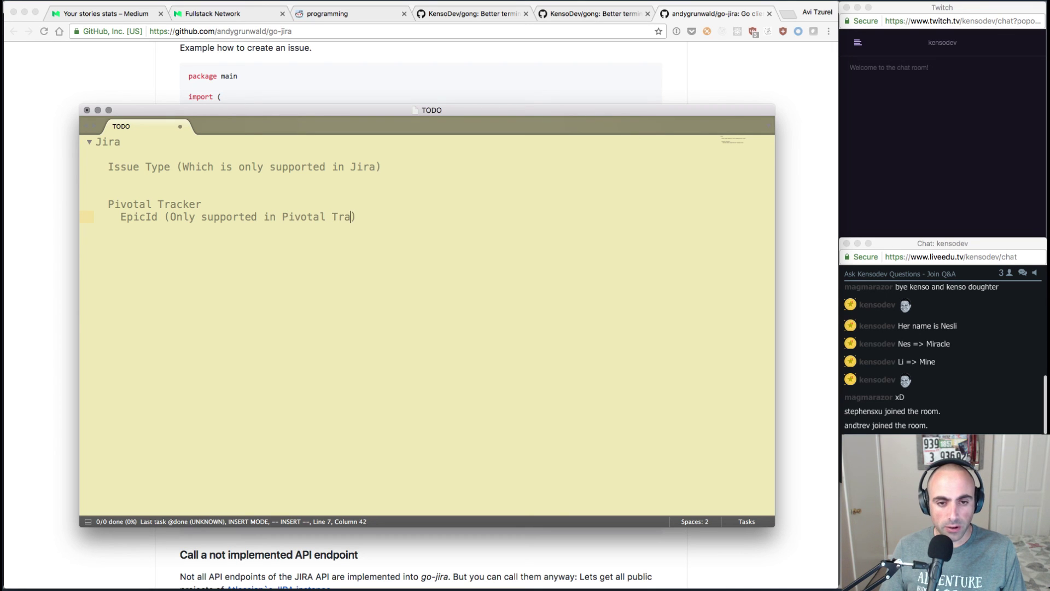